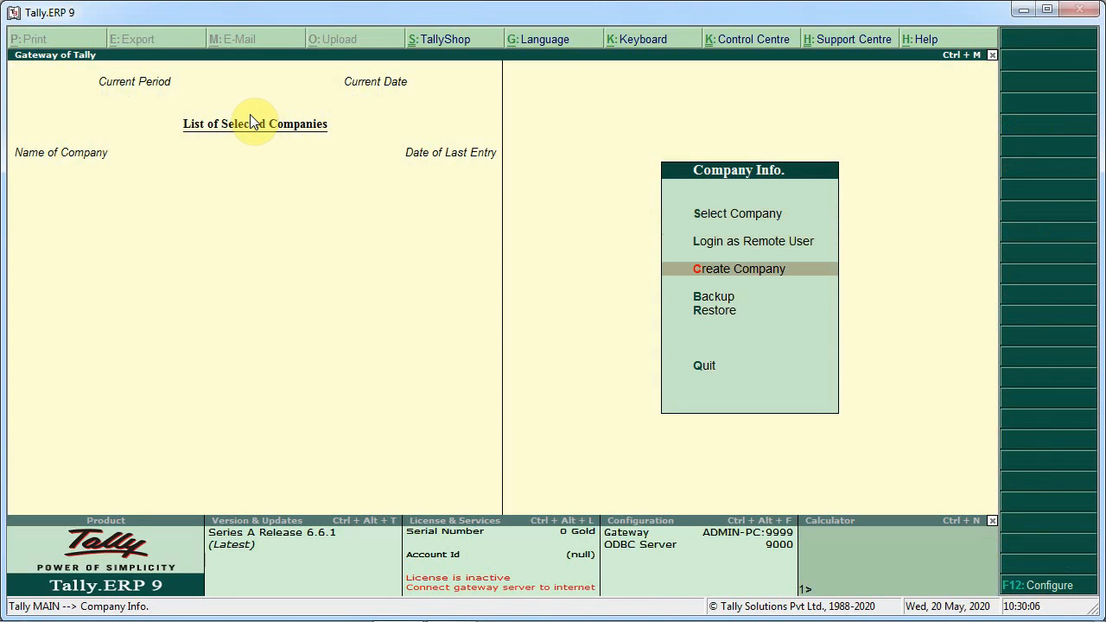
Start creating a new company and, checking the exercise sheet, name it Gupta Brothers
key(Return)
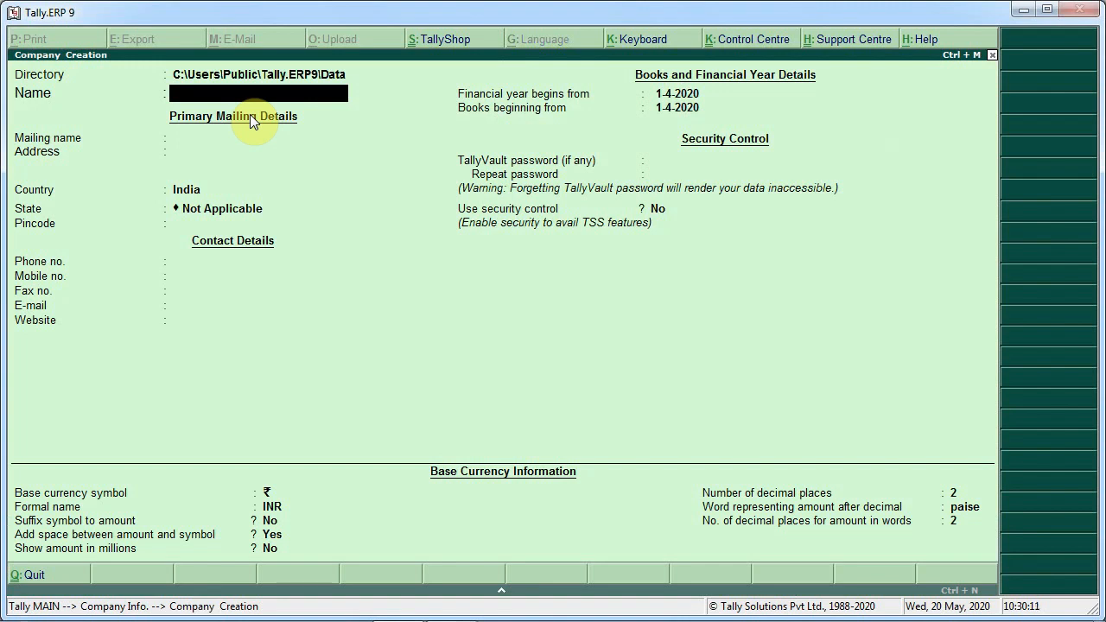
key(alt+Tab)
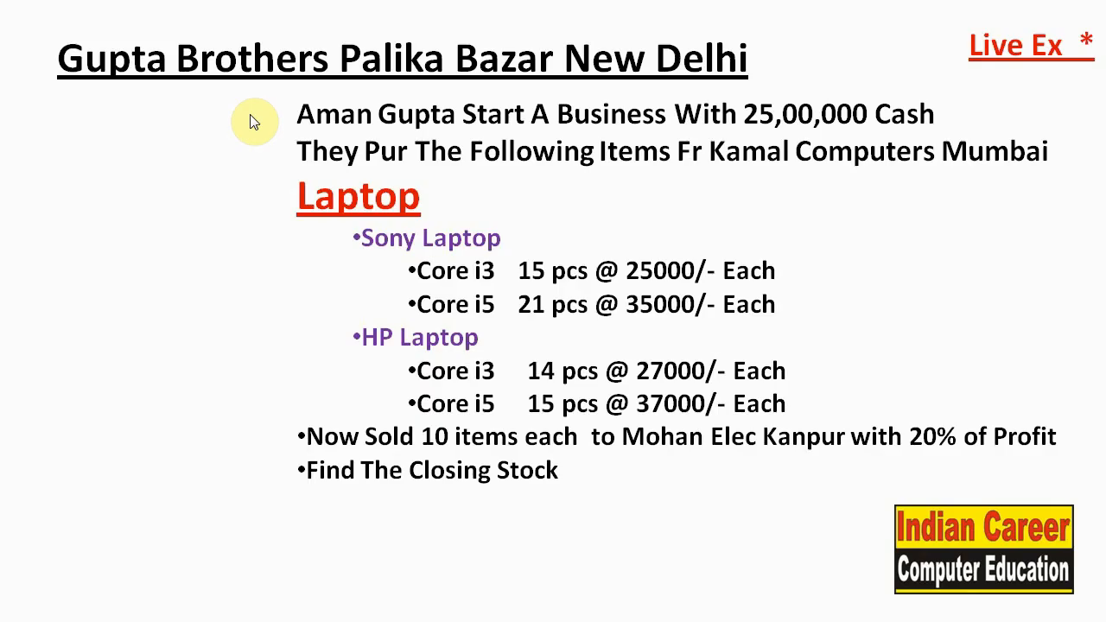
key(alt+Tab)
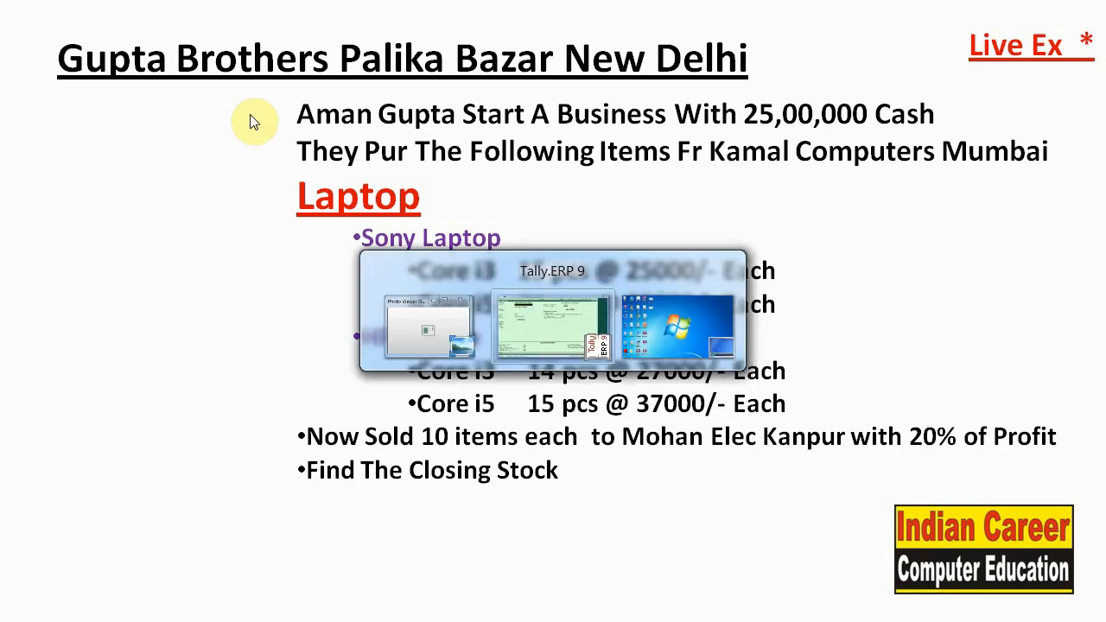
text(Gup)
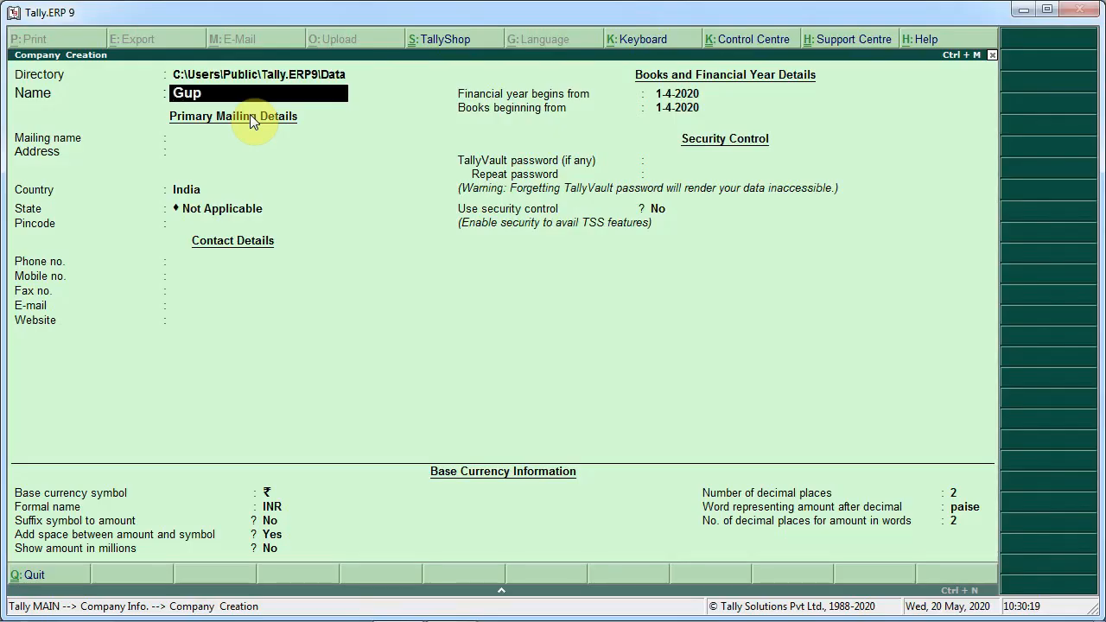
text(ta Brothers)
key(Return)
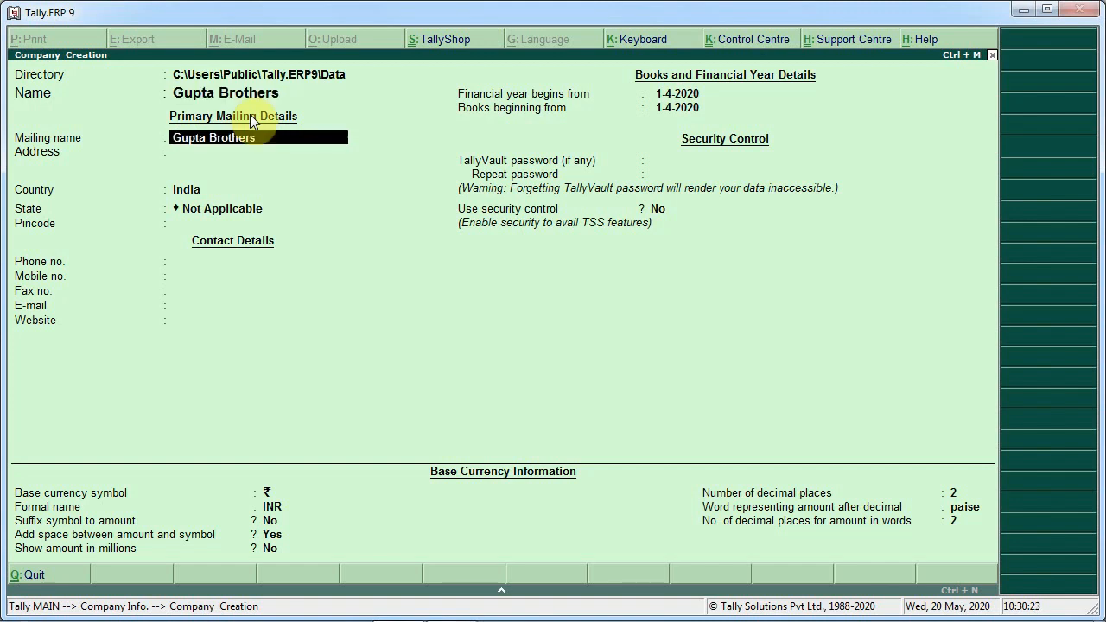
Keep the mailing name and enter the company's two-line address from the exercise sheet
key(Return)
text(Palika)
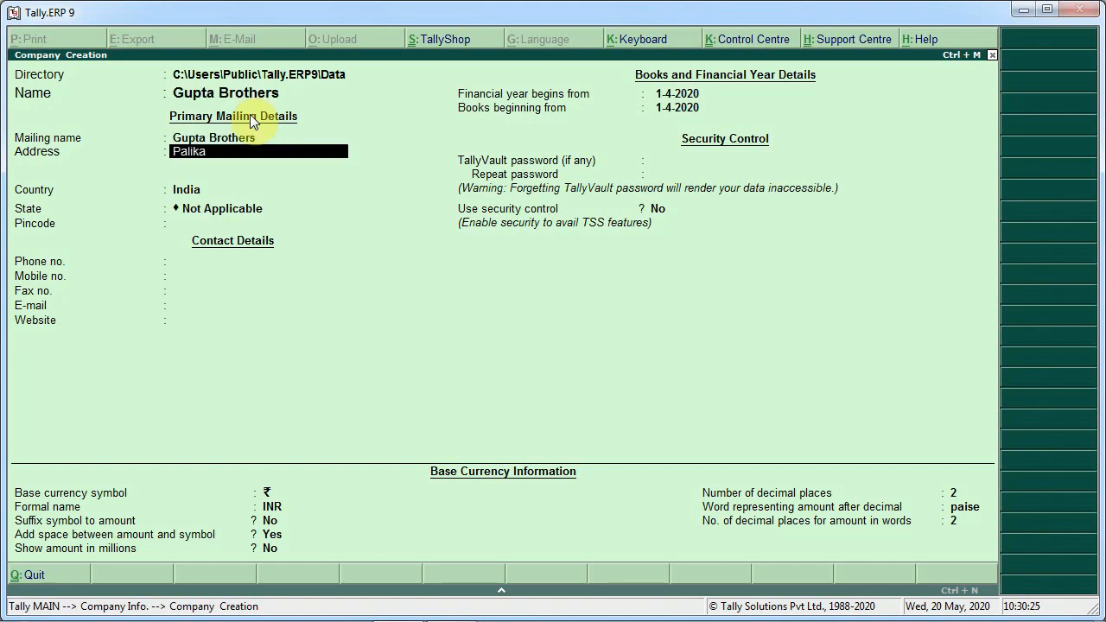
text( Bazar)
key(Return)
text(New)
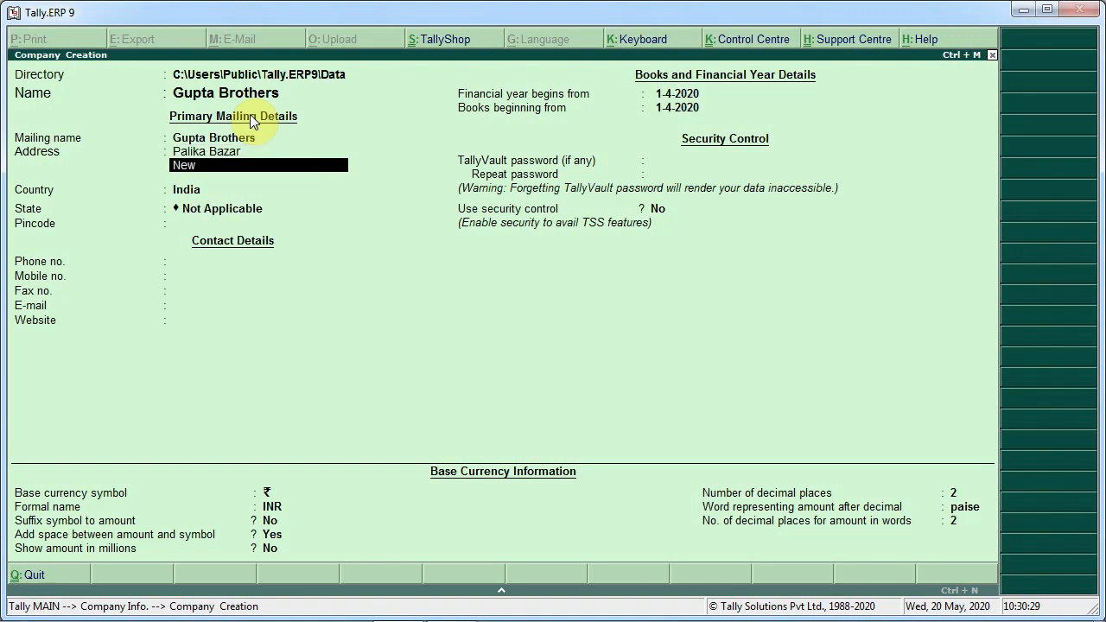
text( Delhi)
key(Return)
key(Return)
key(Return)
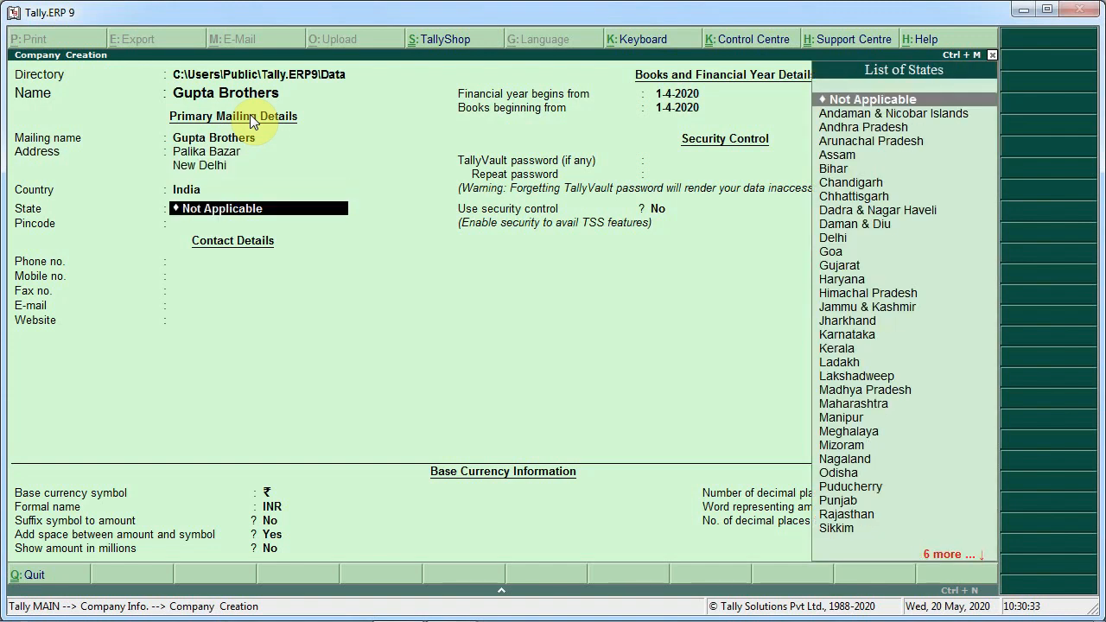
Keep India as the country and set the company's state to Delhi
text(D)
key(Down)
key(Down)
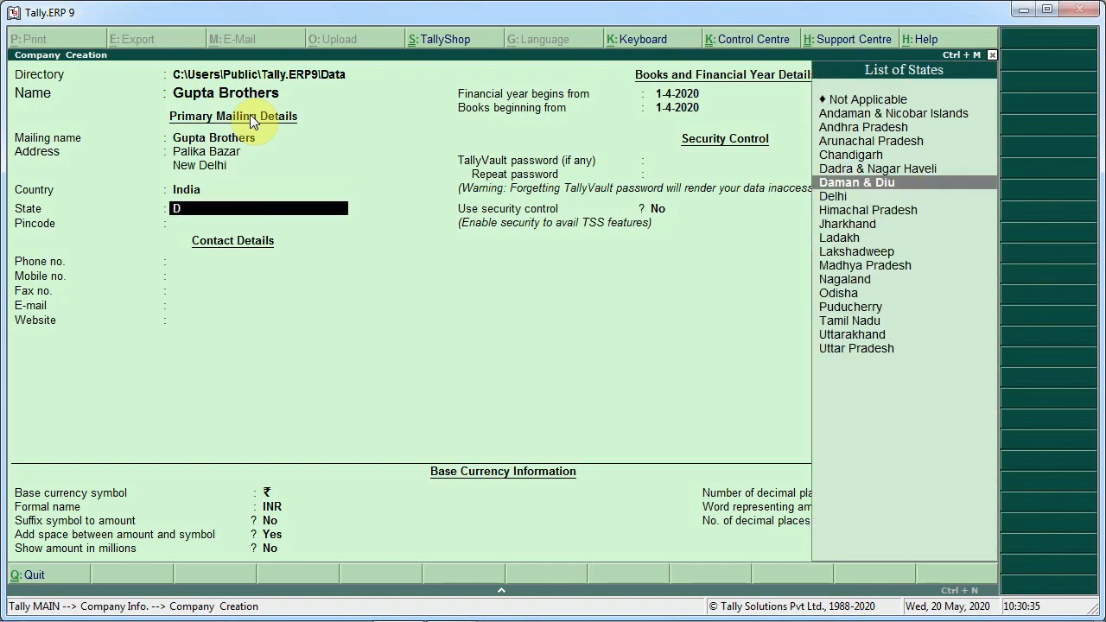
key(Down)
key(Return)
key(Return)
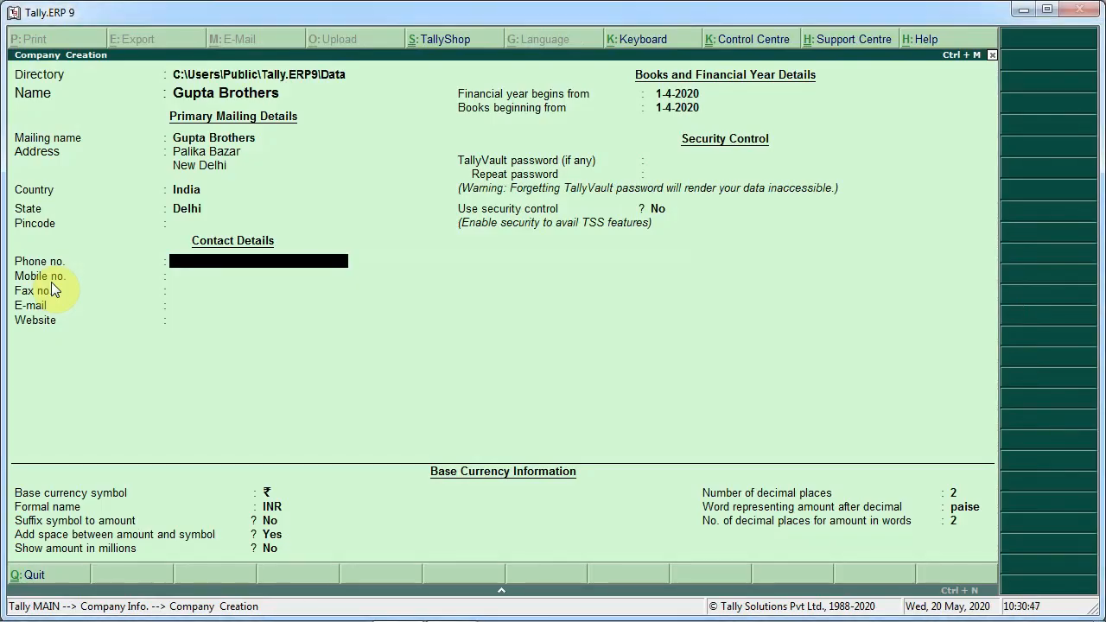
Skip the contact details, keep the financial year and books beginning from 1-4-2020, and accept the company
key(Return)
key(Return)
key(Return)
key(Return)
key(Return)
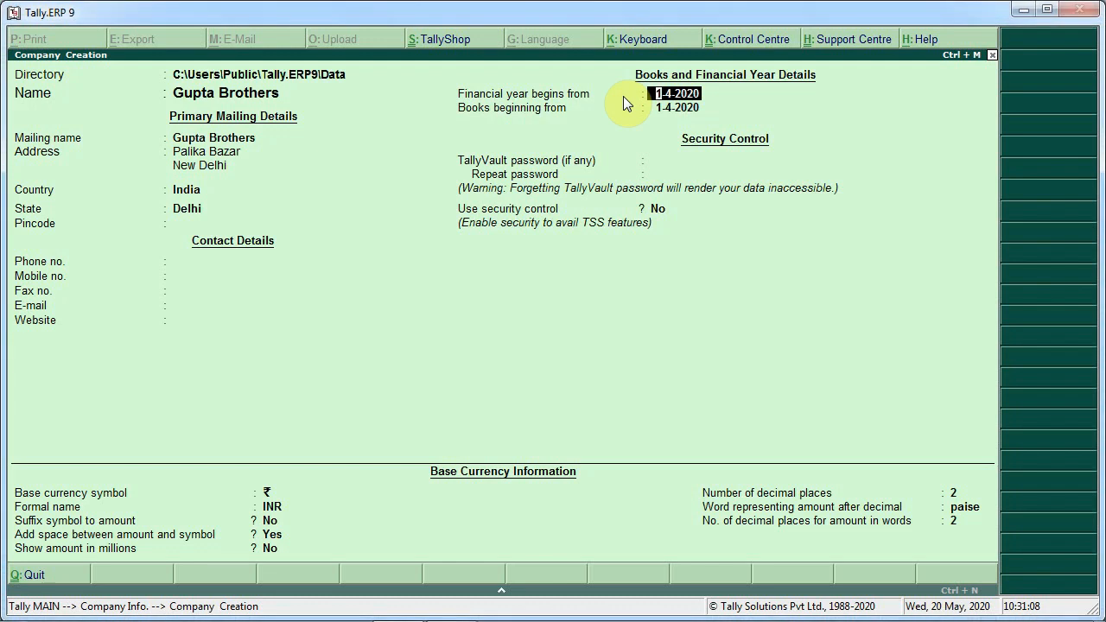
key(Return)
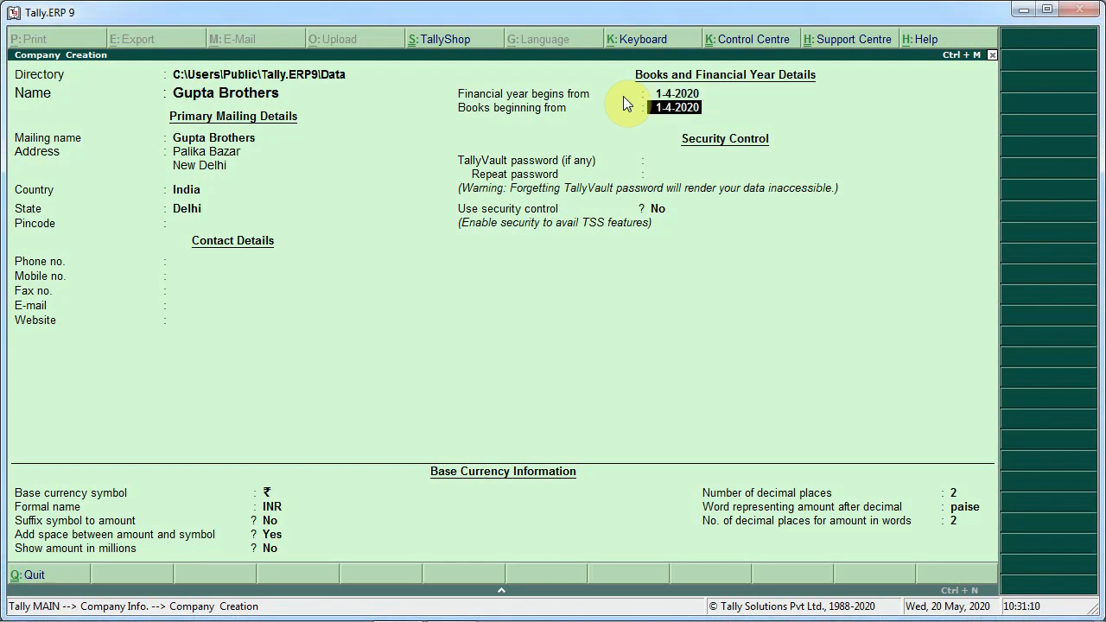
key(Return)
key(Return)
key(Return)
key(Return)
key(Return)
key(Return)
key(Return)
key(Return)
key(Return)
key(Return)
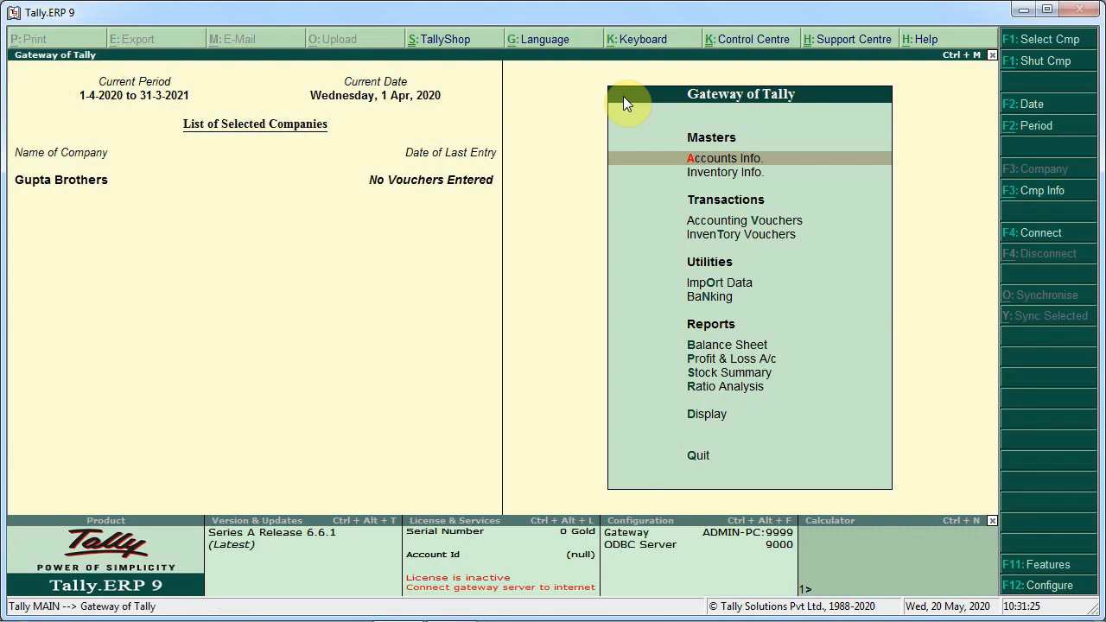
Create a stock group named Laptop under Primary with quantities of items added set to Yes
key(Down)
key(Return)
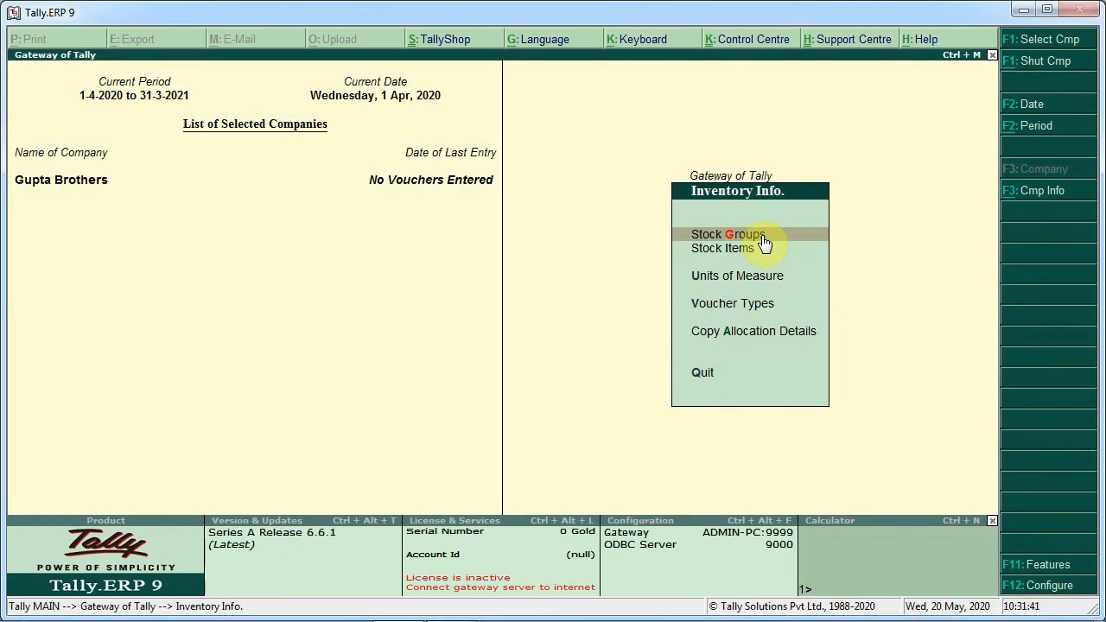
click(764, 244)
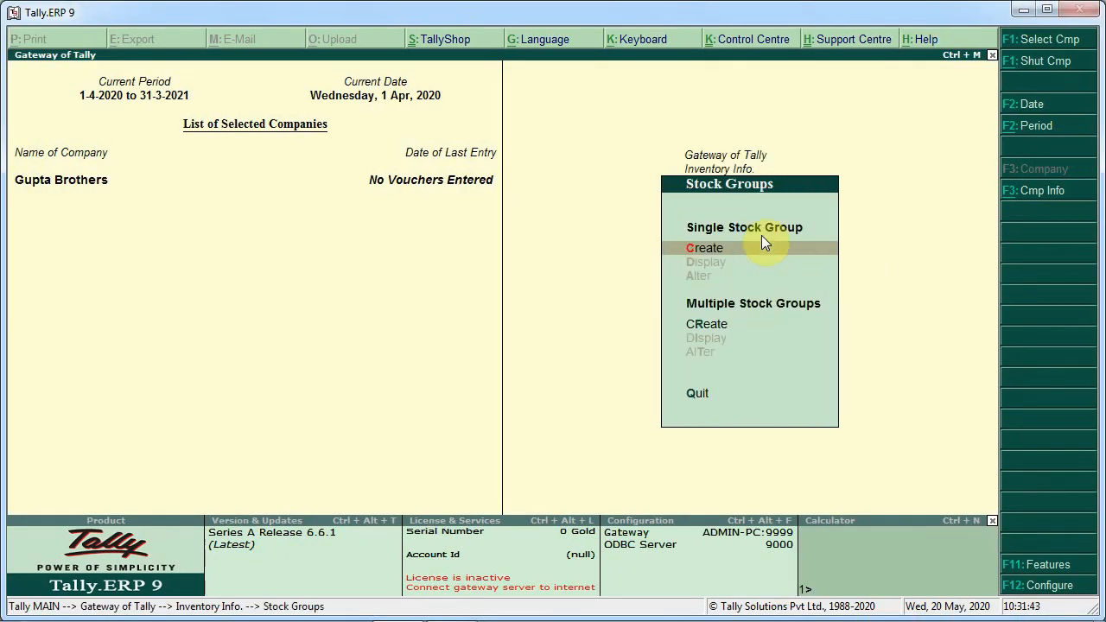
click(761, 242)
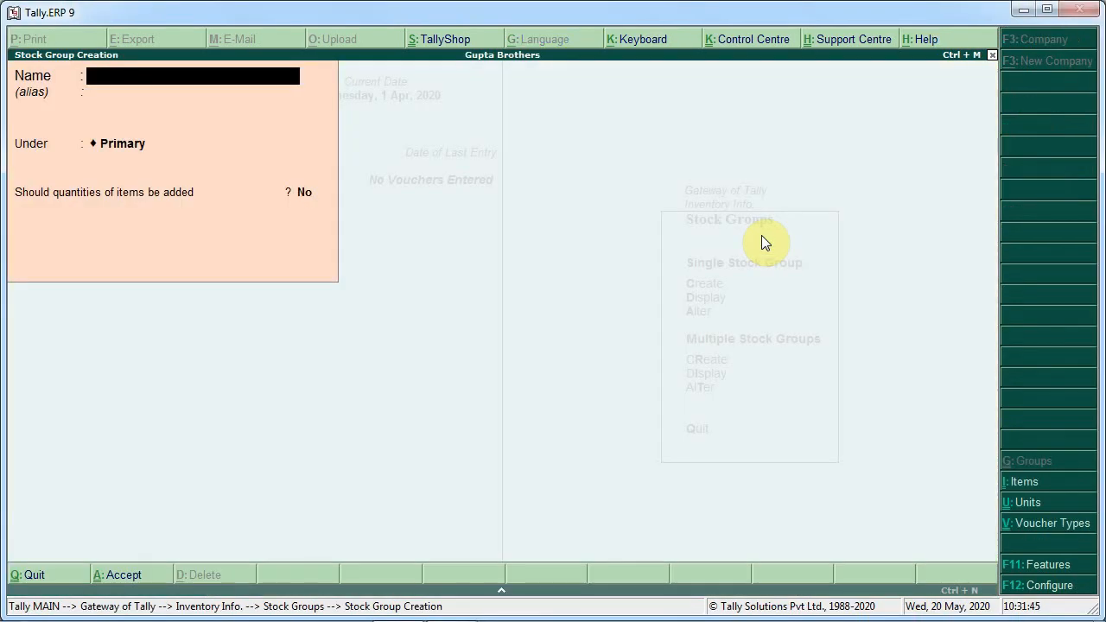
key(alt+Tab)
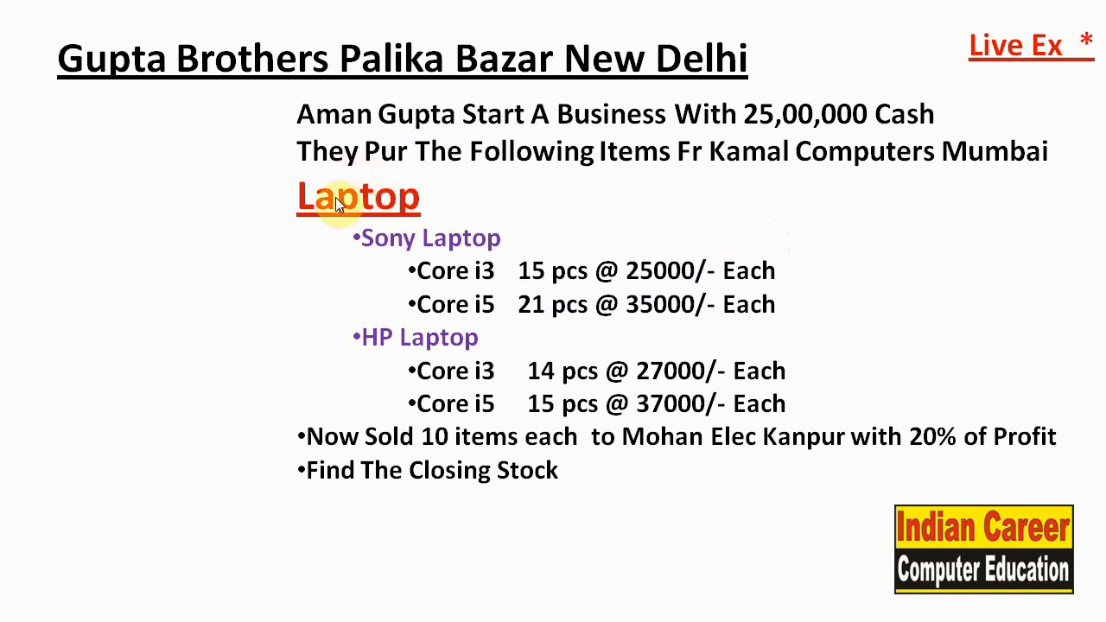
key(alt+Tab)
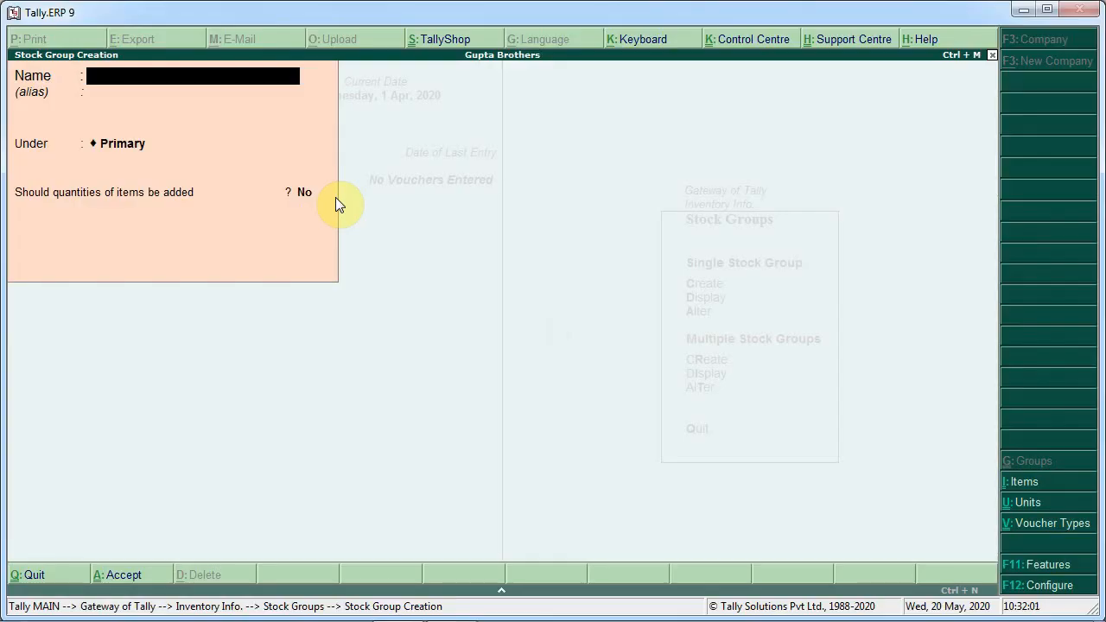
text(Laptop)
key(Return)
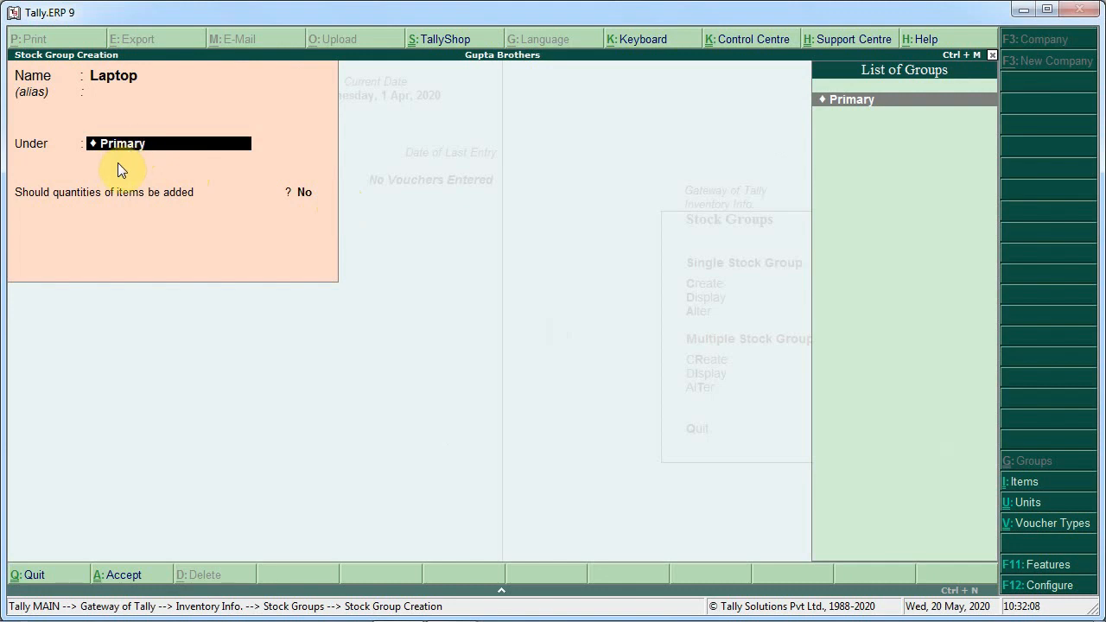
key(Return)
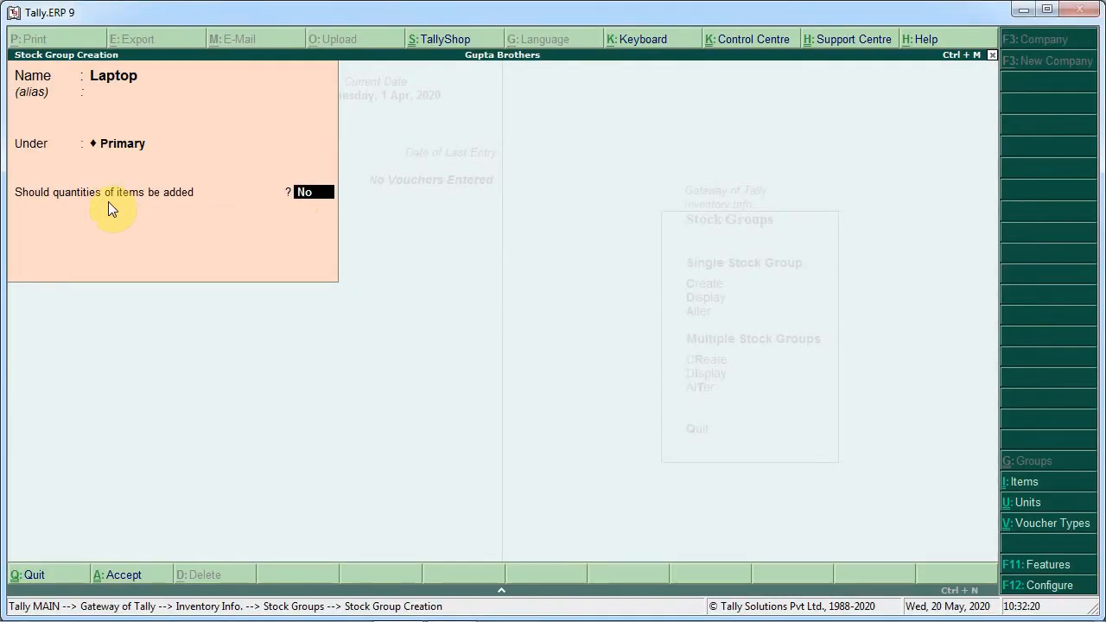
text(y)
key(Return)
key(Return)
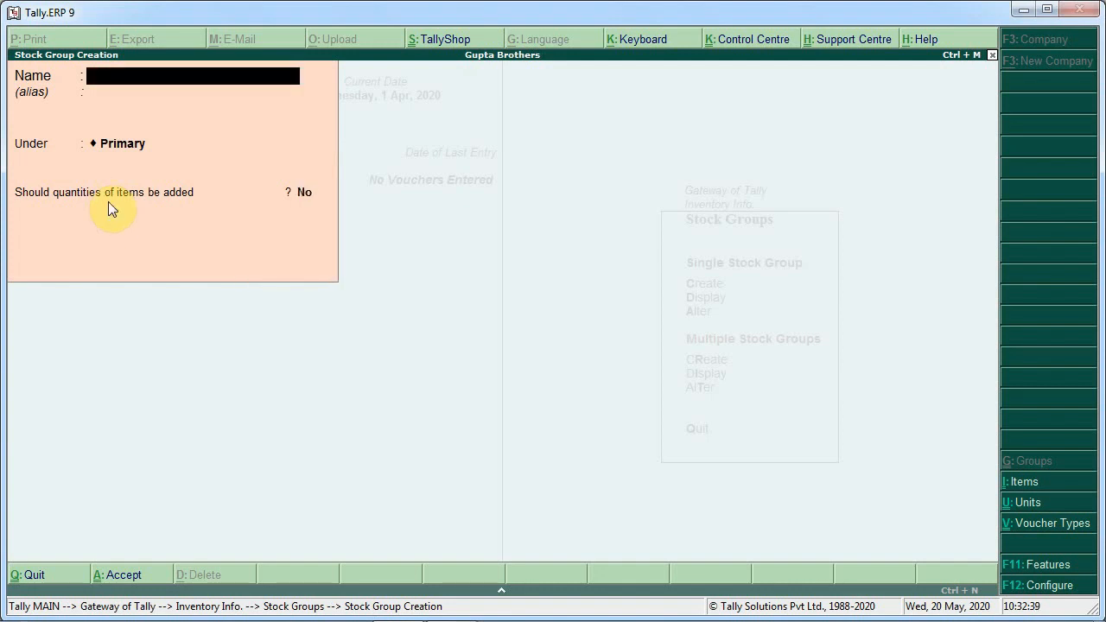
Create a stock group named Sony Laptop under the Laptop group with quantities added set to Yes
text(Sony Laptop)
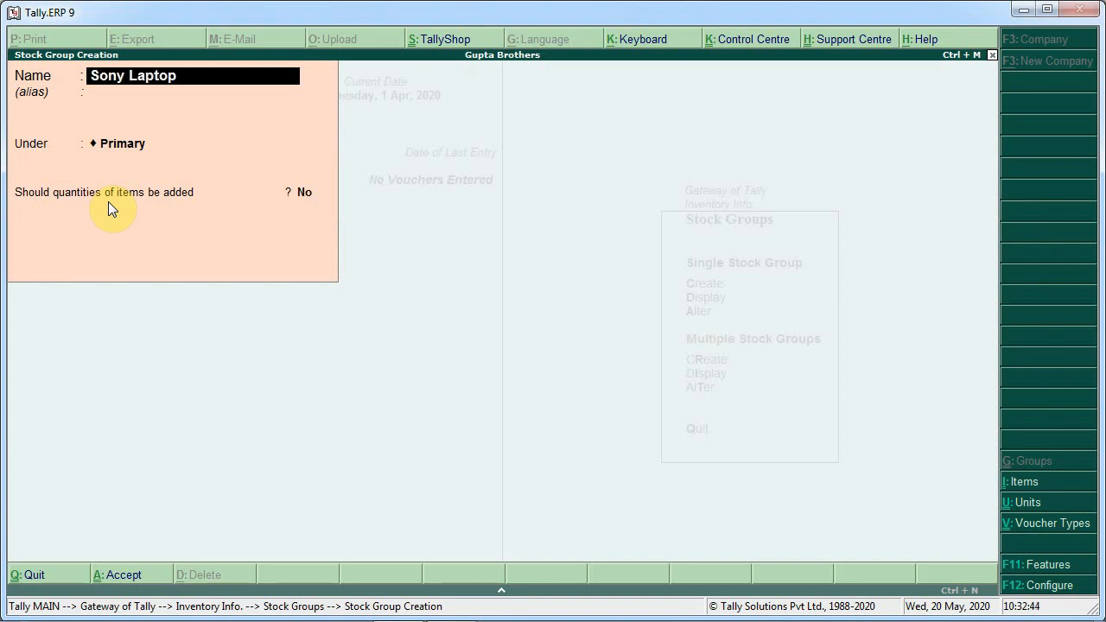
key(Return)
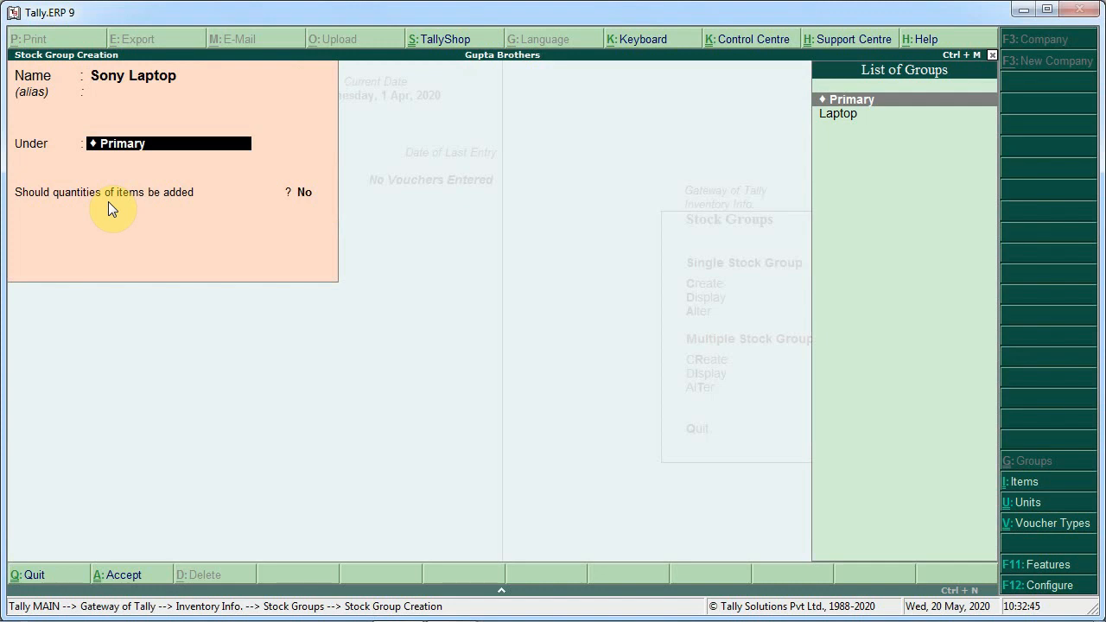
key(Down)
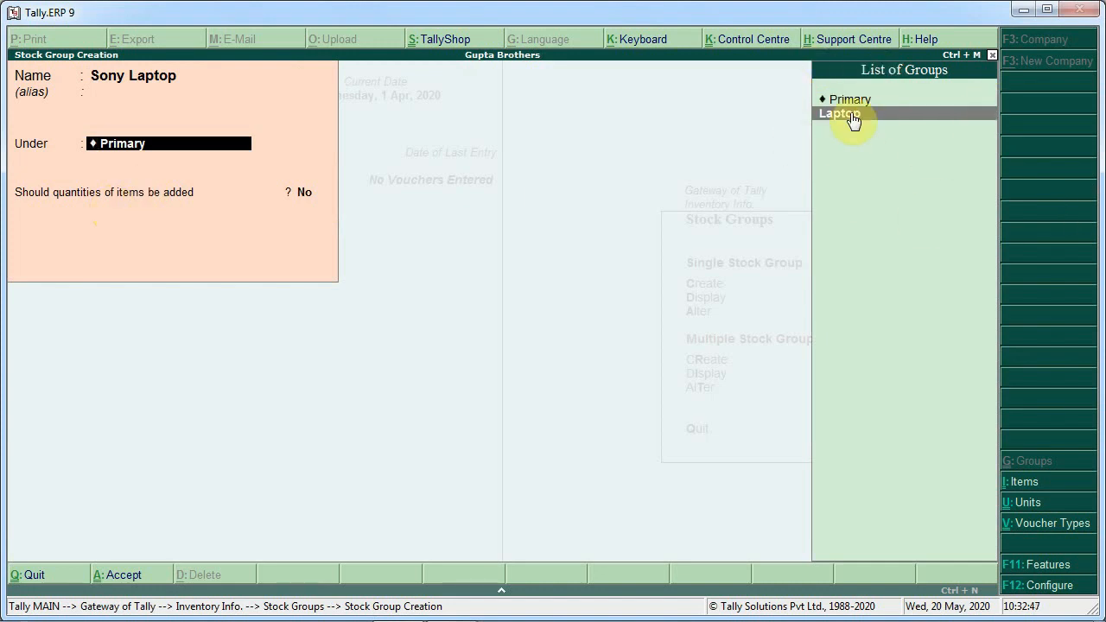
key(Return)
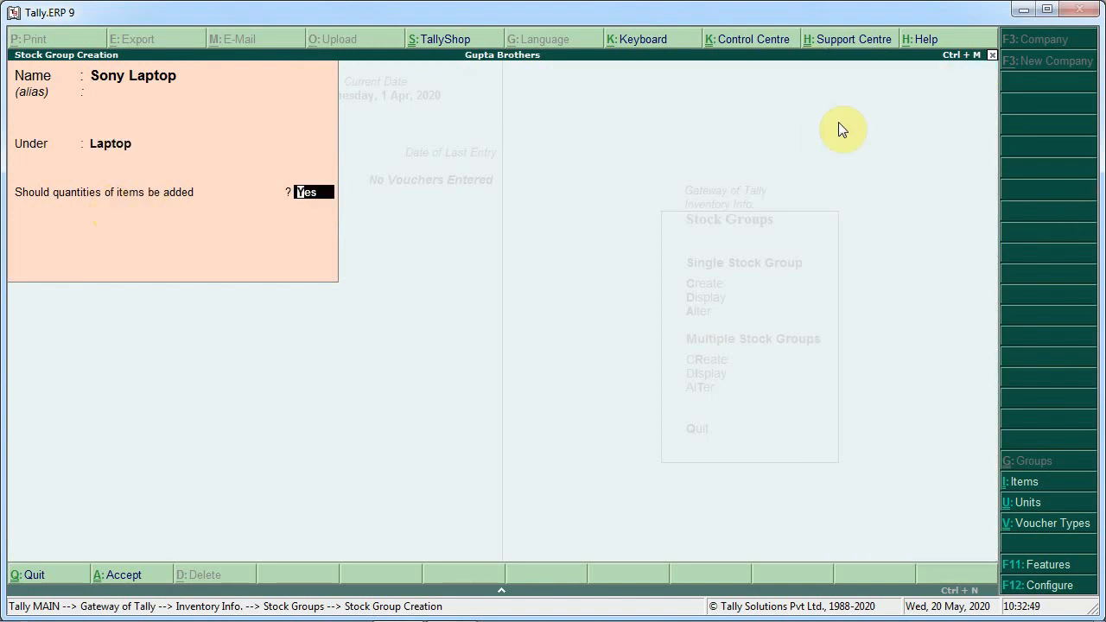
key(Return)
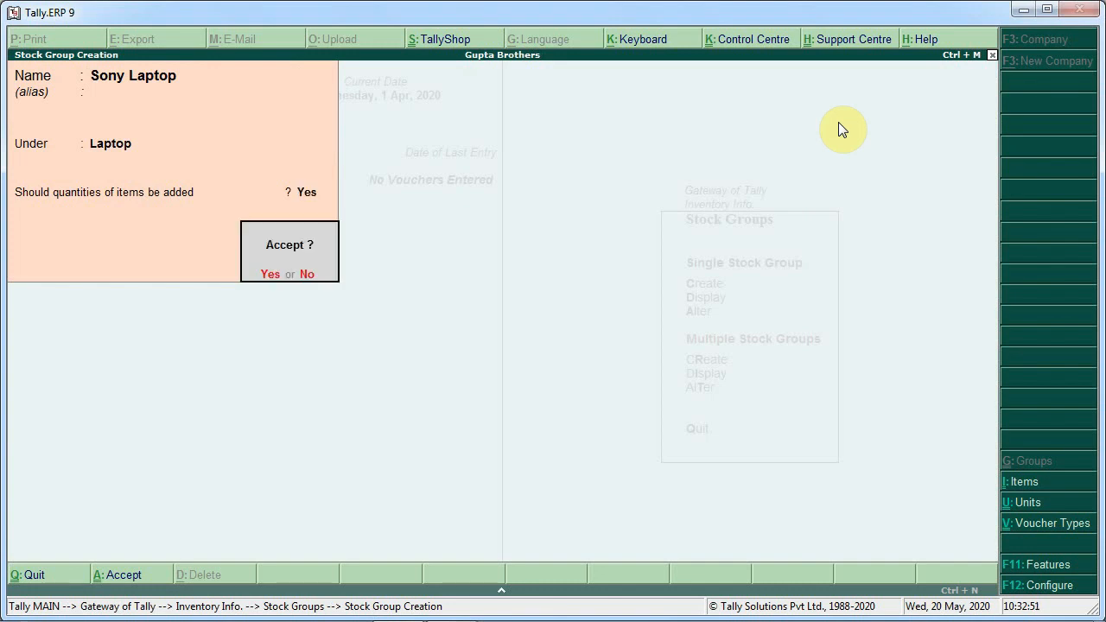
key(Return)
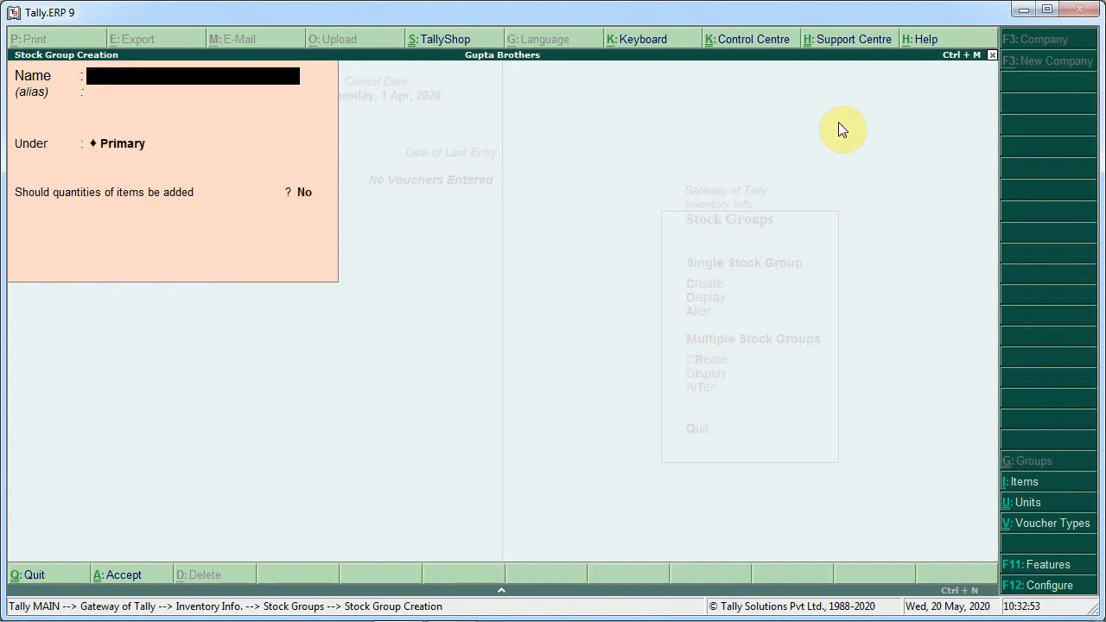
Create a stock group named Hp Laptop under the Laptop group with quantities added set to Yes
key(alt+Tab)
key(alt+Tab)
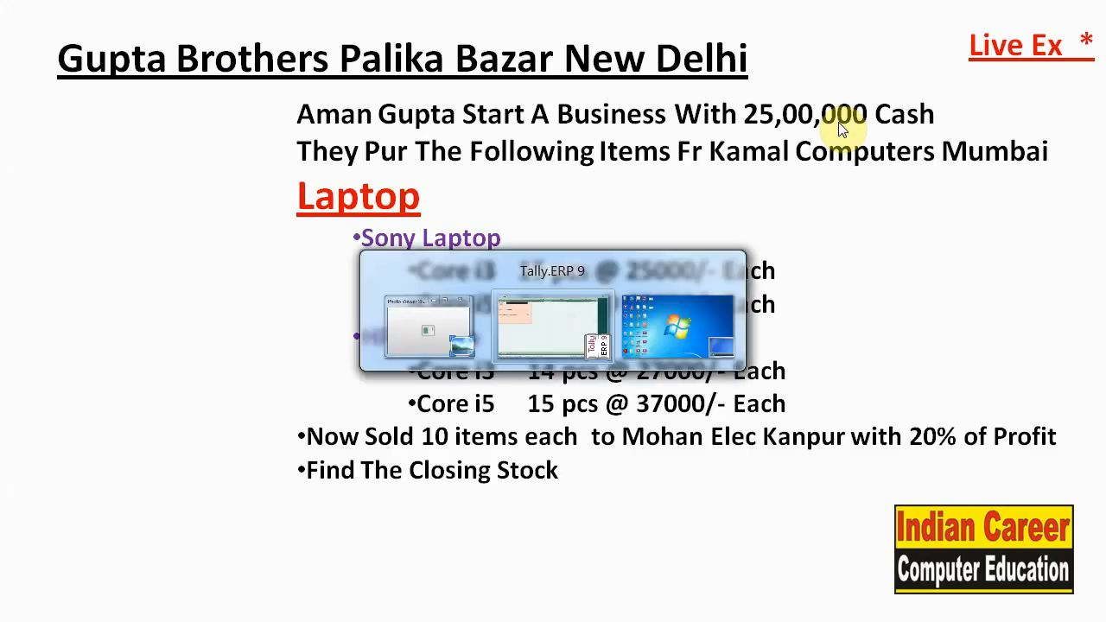
text(Hp Laptop)
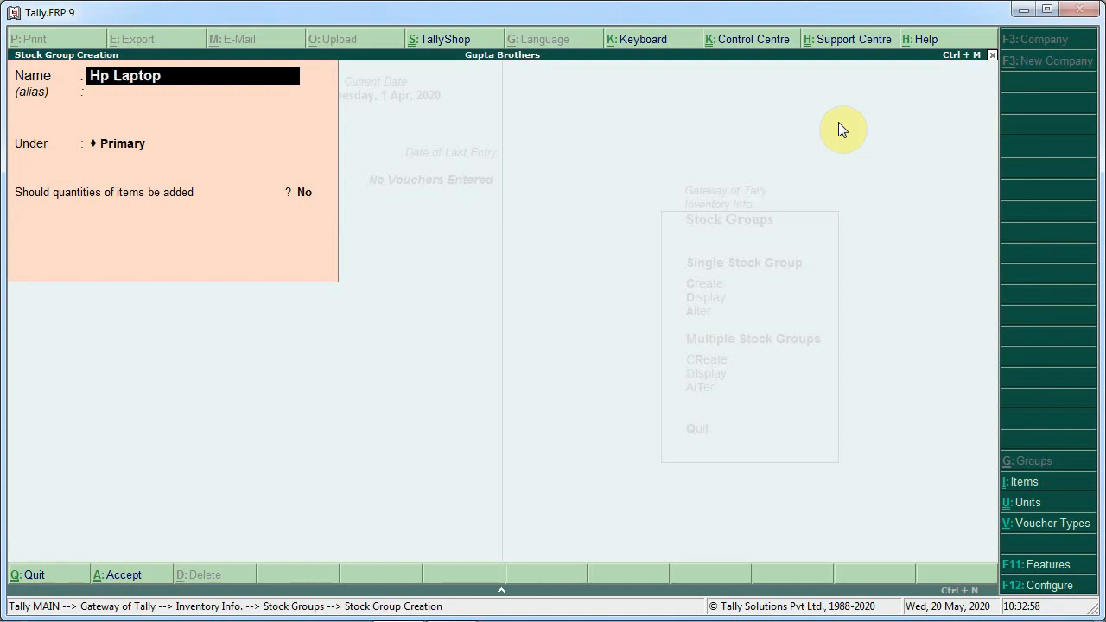
key(Return)
key(Return)
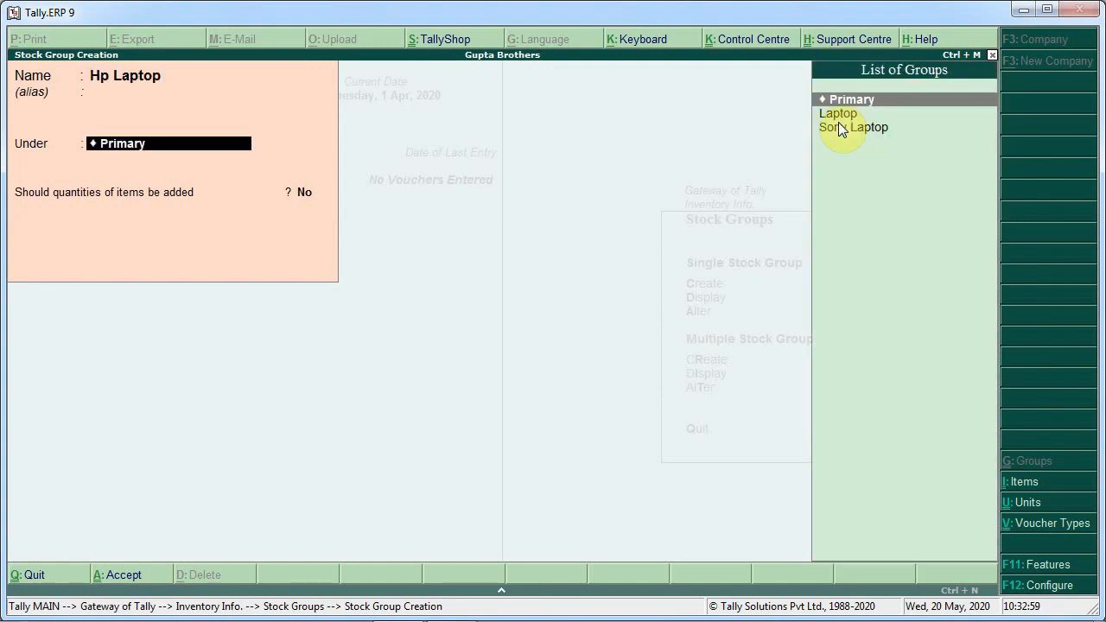
key(Down)
key(Return)
key(Return)
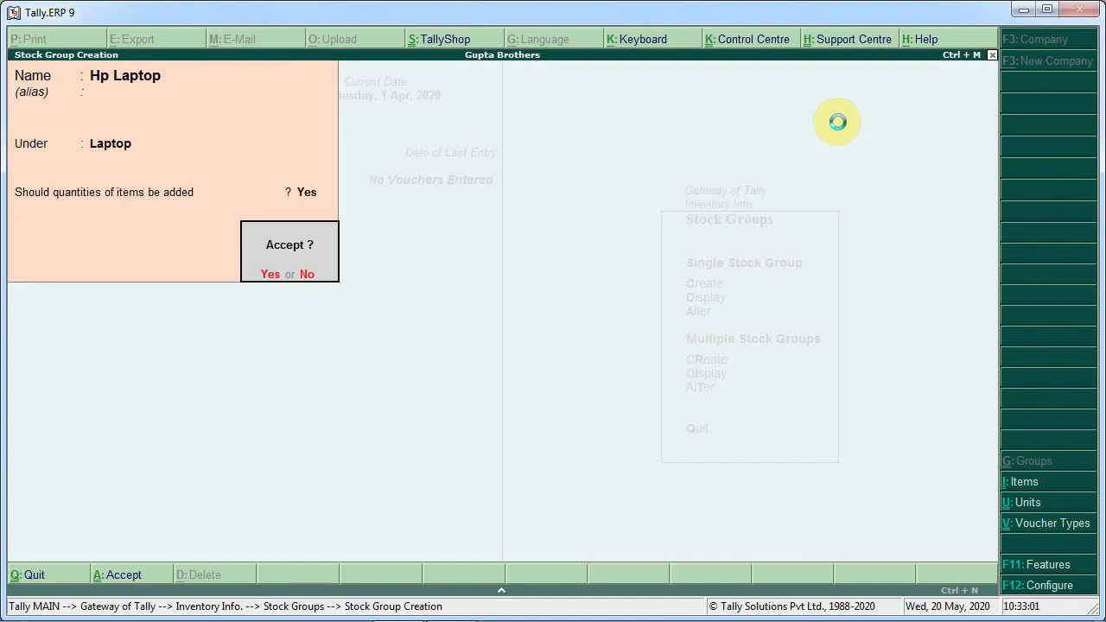
key(Return)
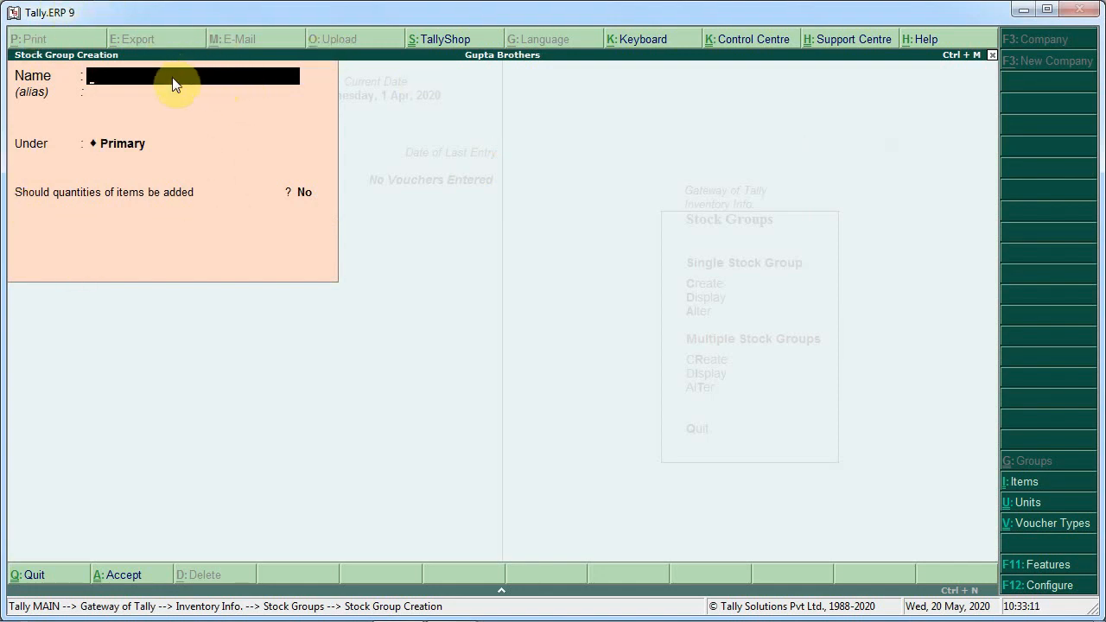
Leave stock group creation and open the Stock Items menu under inventory info
key(alt+Tab)
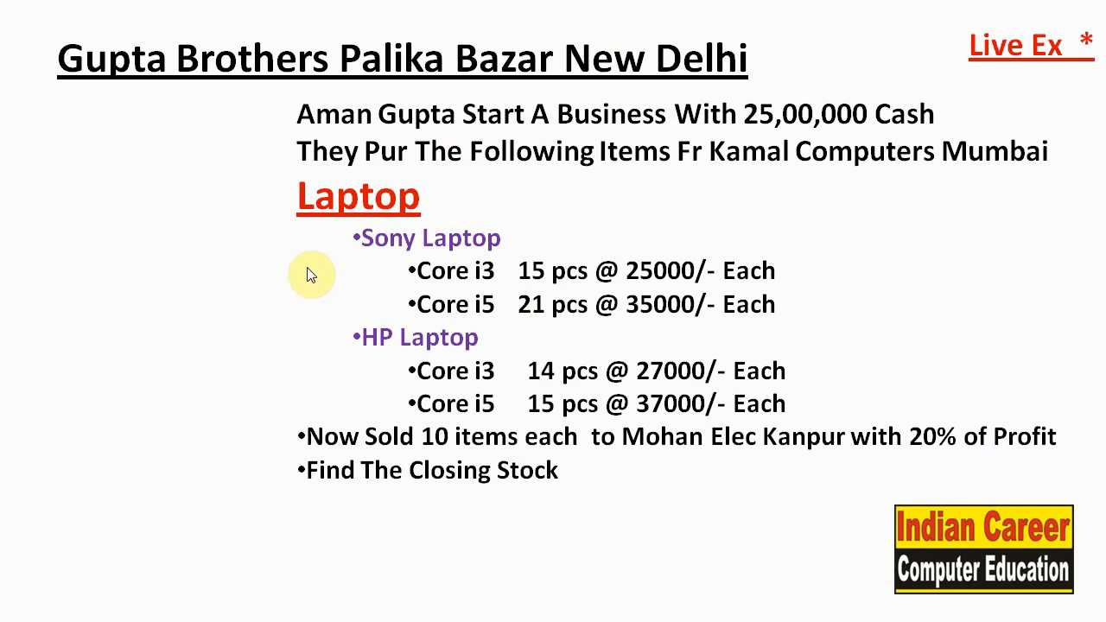
key(alt+Tab)
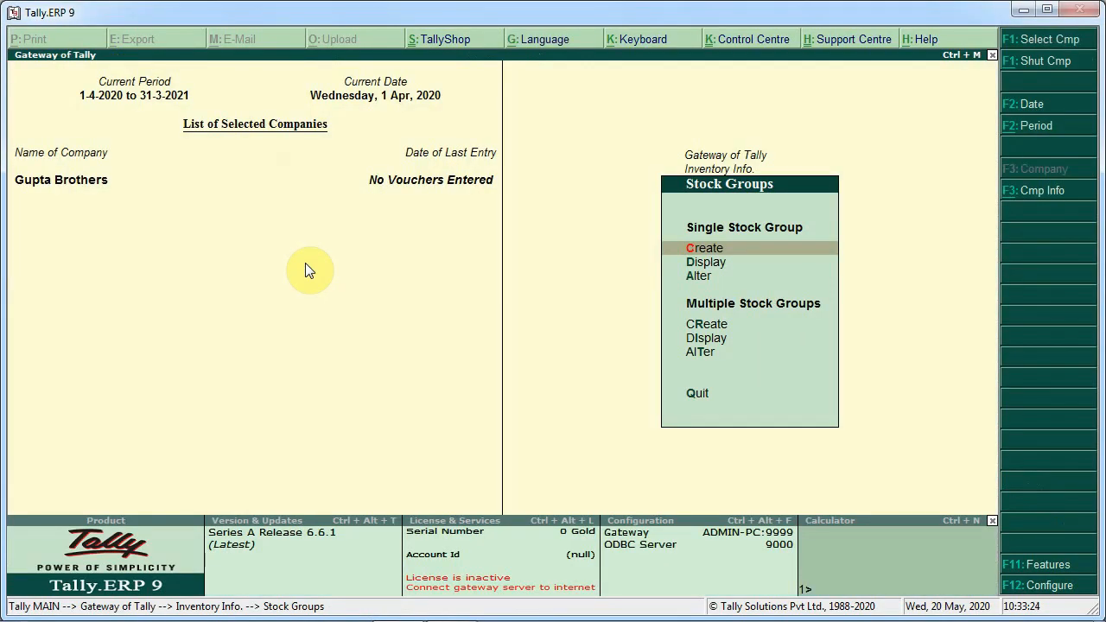
key(Escape)
key(Down)
key(Return)
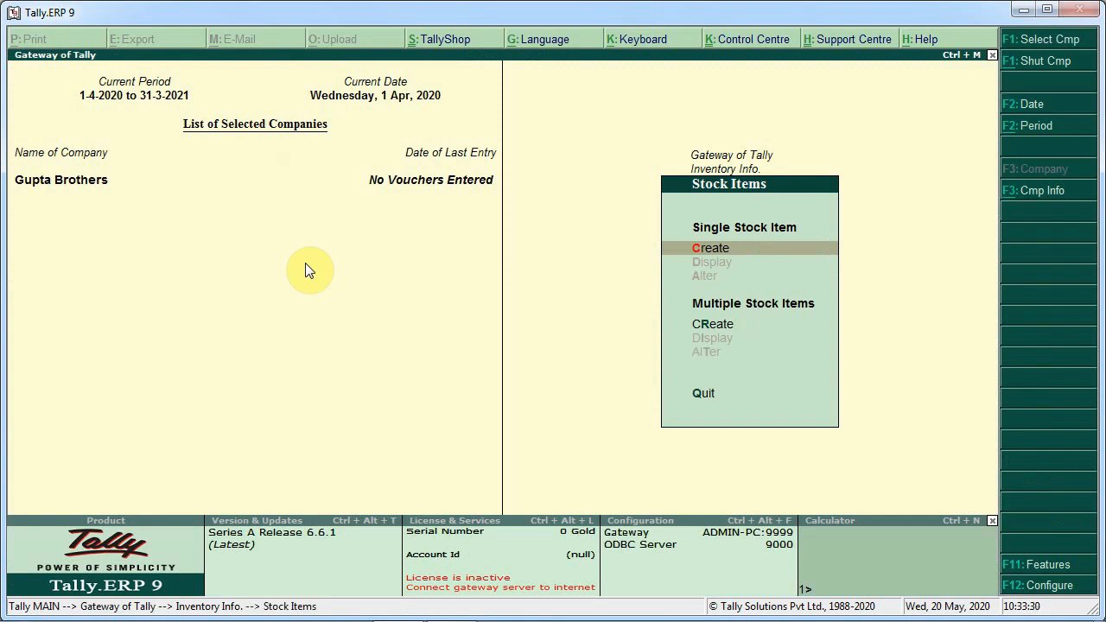
Start a new single stock item named Sony Core I3 Laptop, checking the exercise sheet for the item details
key(Return)
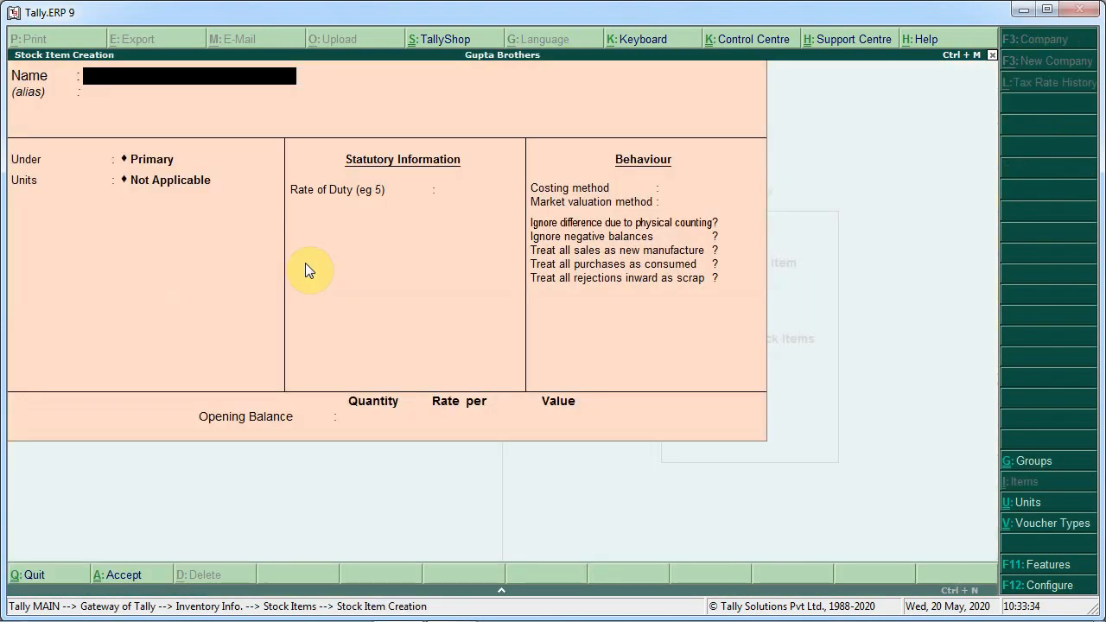
key(alt+Tab)
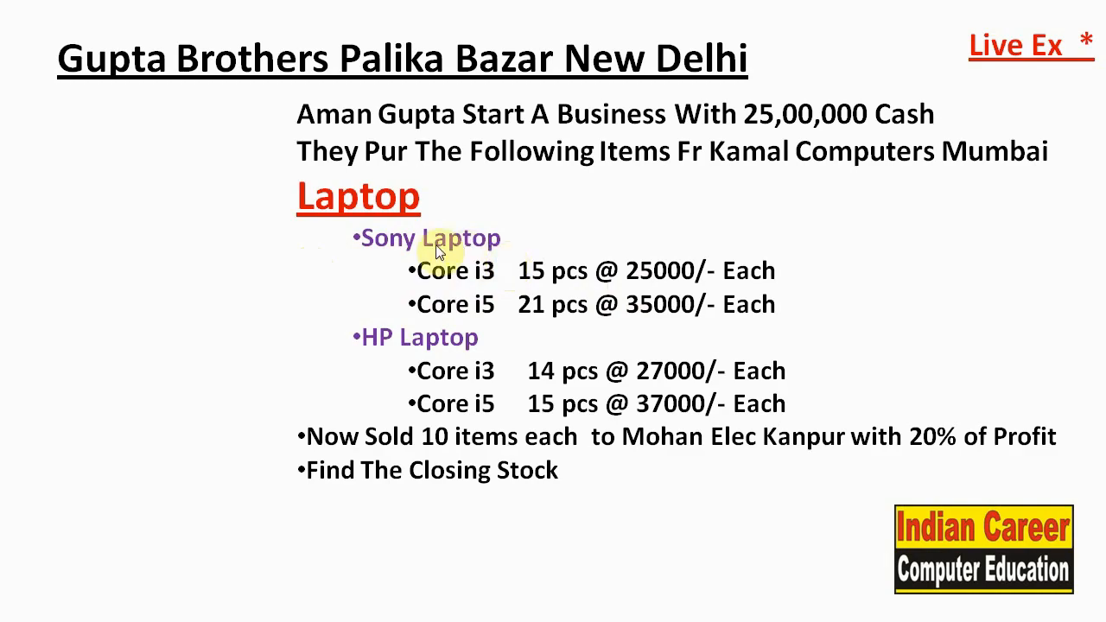
key(alt+Tab)
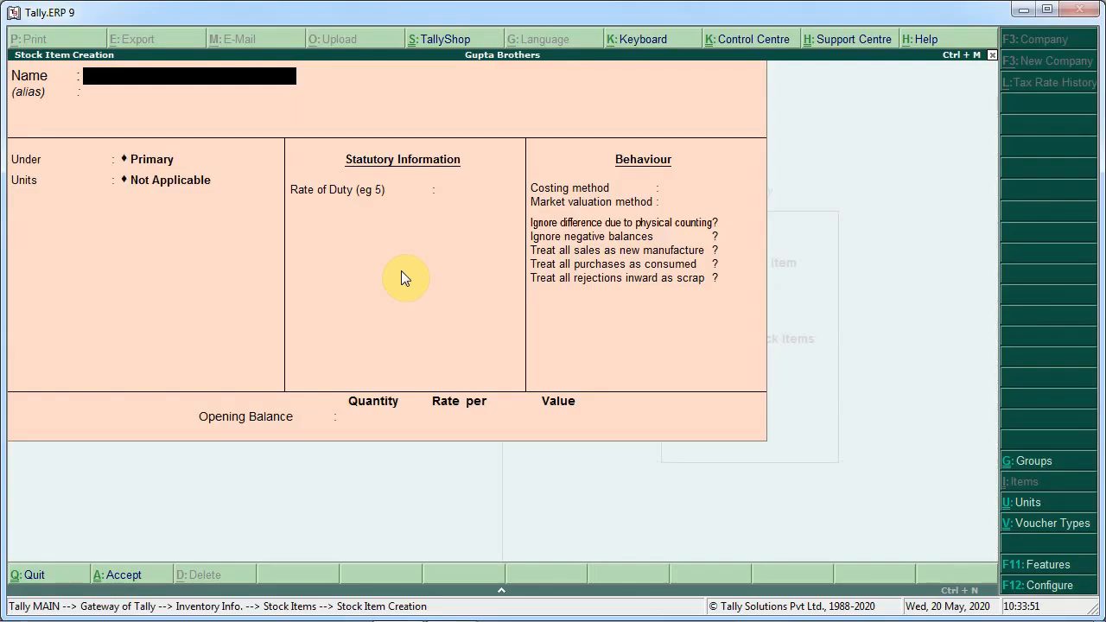
text(Sony Core)
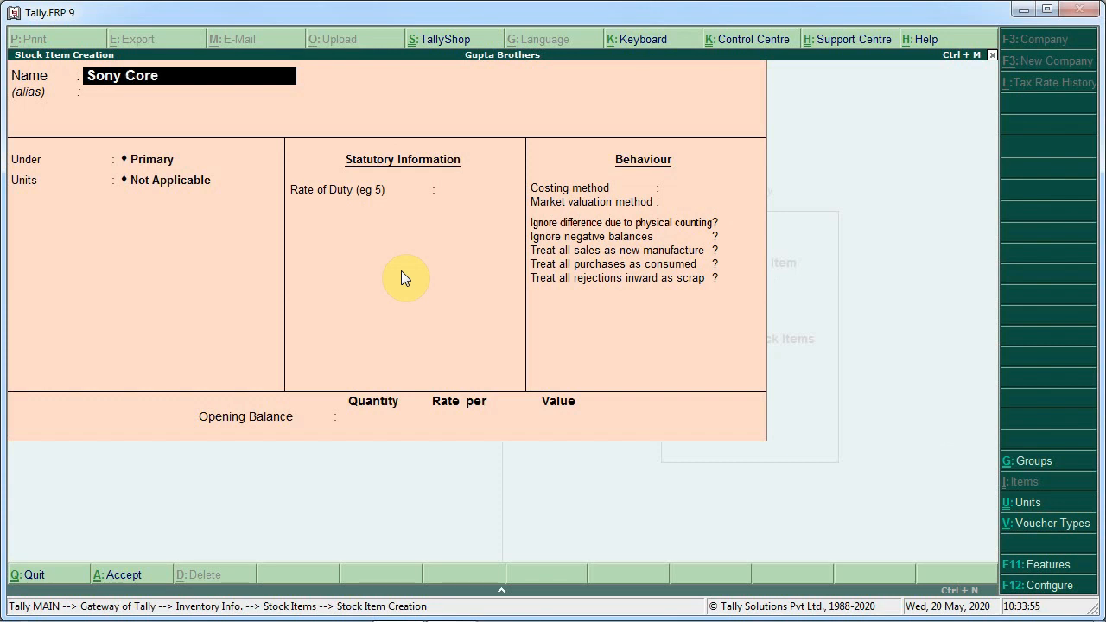
text( I3 Laptop)
key(Return)
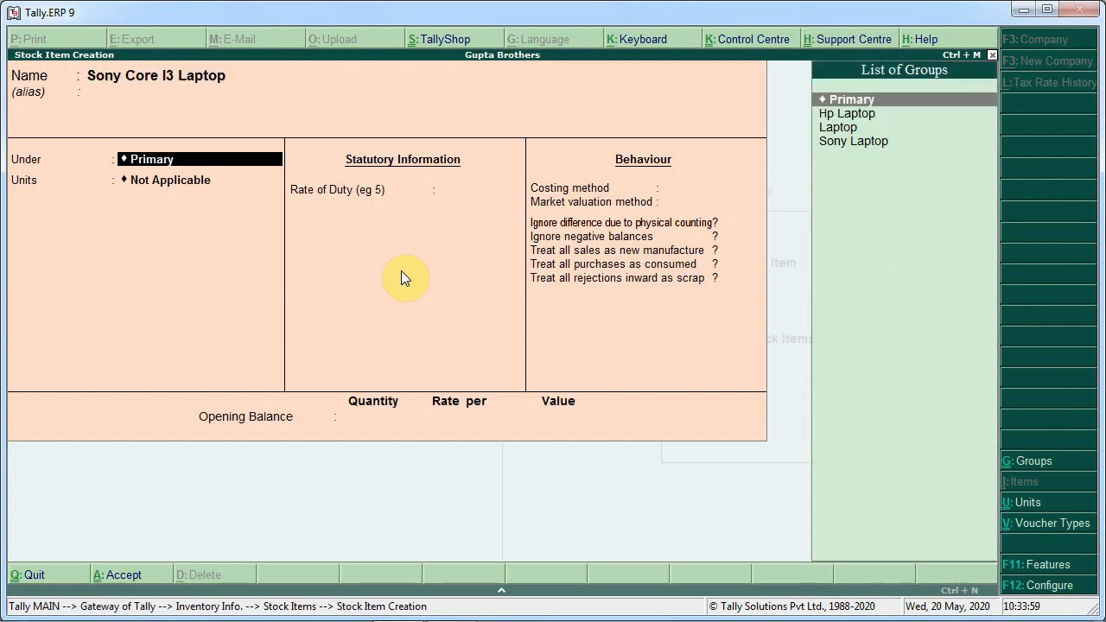
Place the Sony Core I3 Laptop item under the Sony Laptop stock group
key(Return)
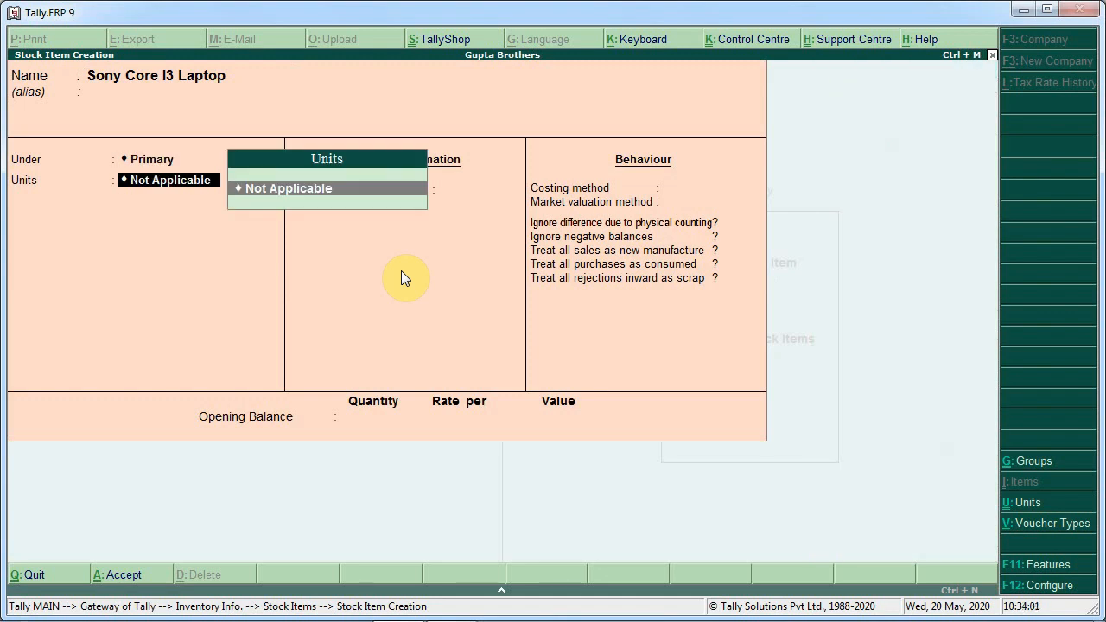
key(BackSpace)
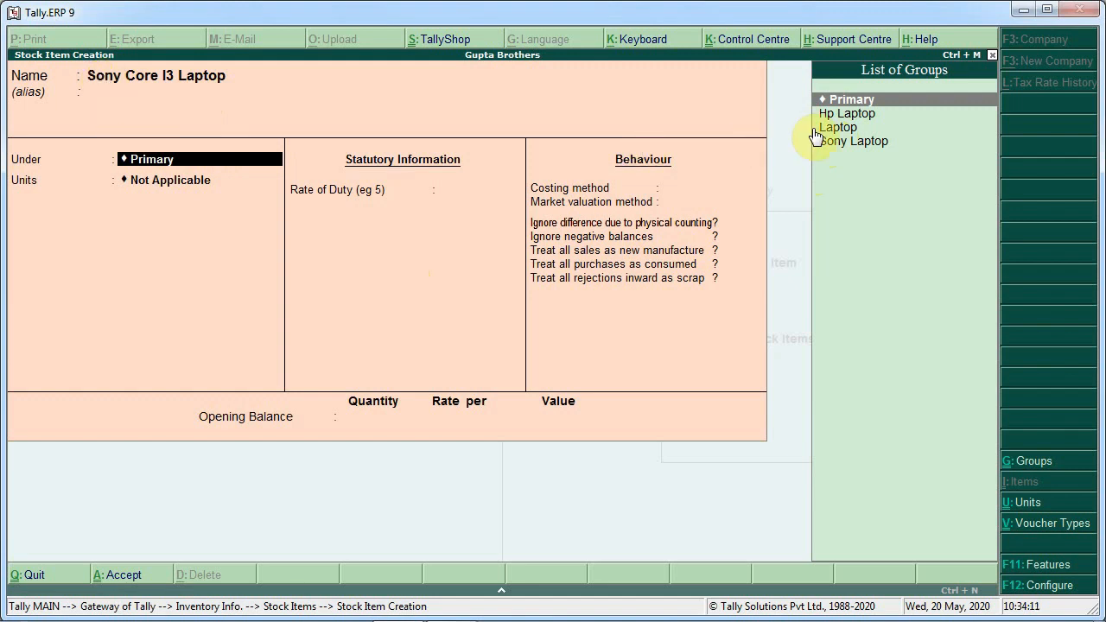
key(Down)
key(Down)
key(Down)
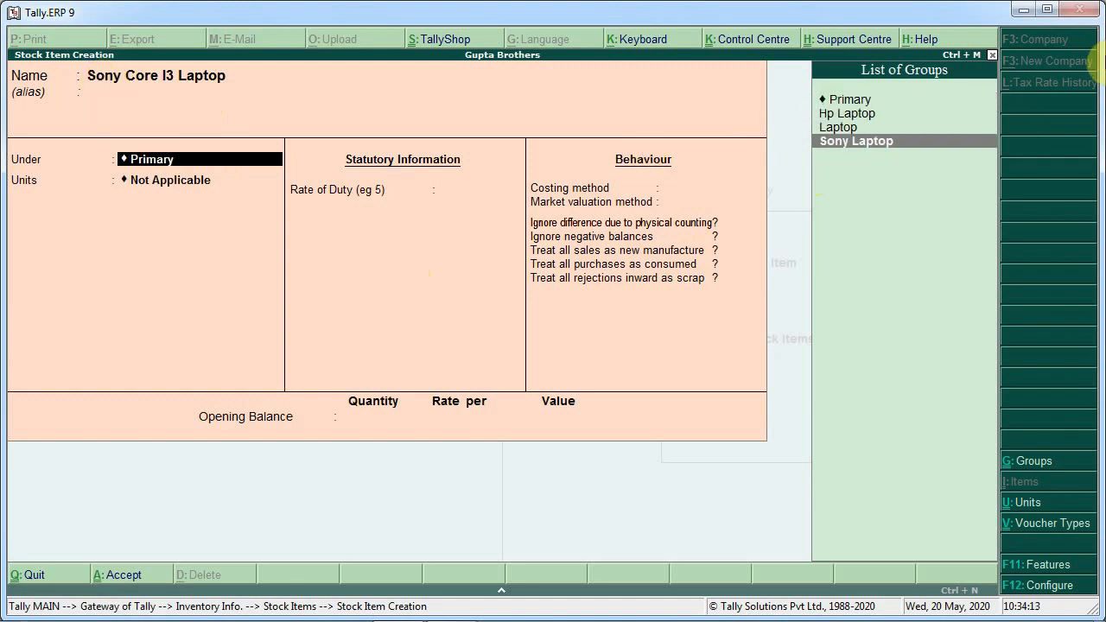
key(Return)
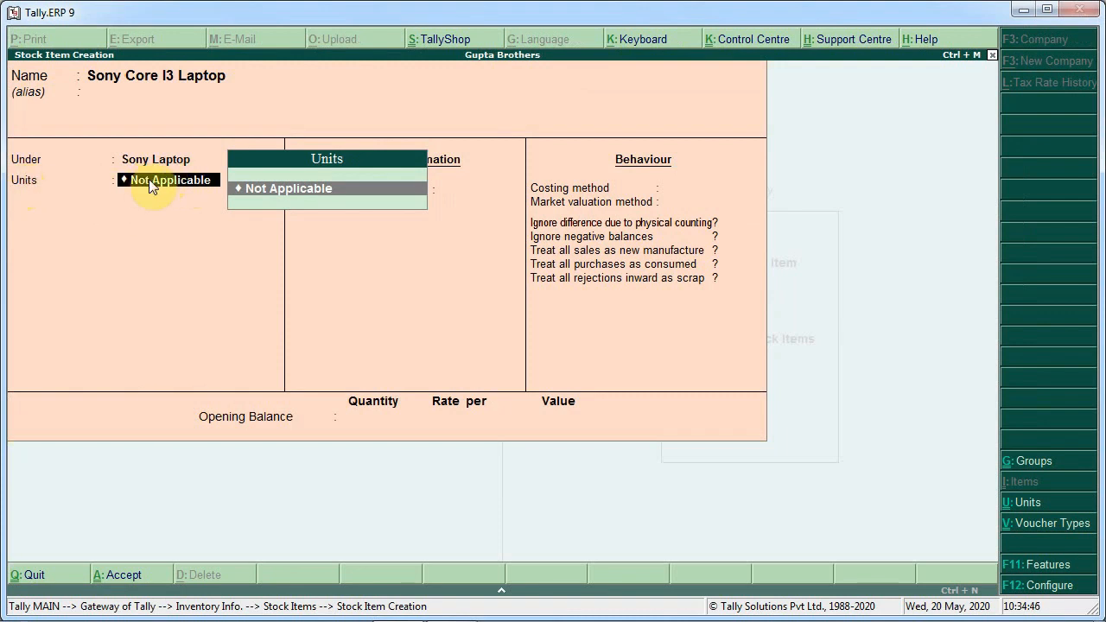
Create a simple unit with symbol pcs and 0 decimal places and assign it to the item
key(alt+c)
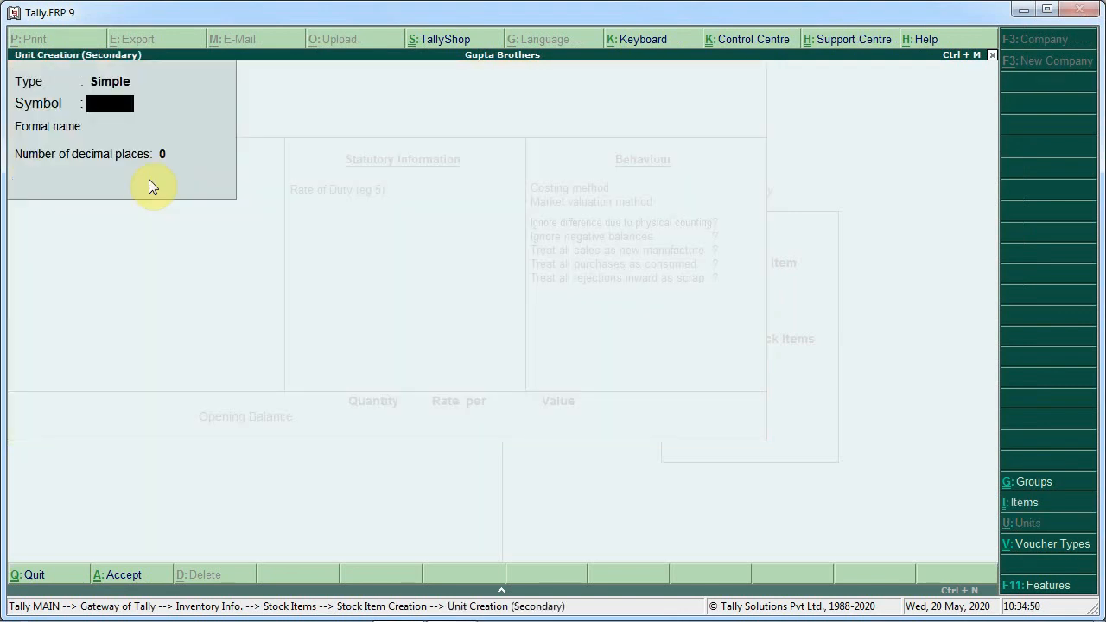
text(pcs)
key(Return)
key(Return)
key(Return)
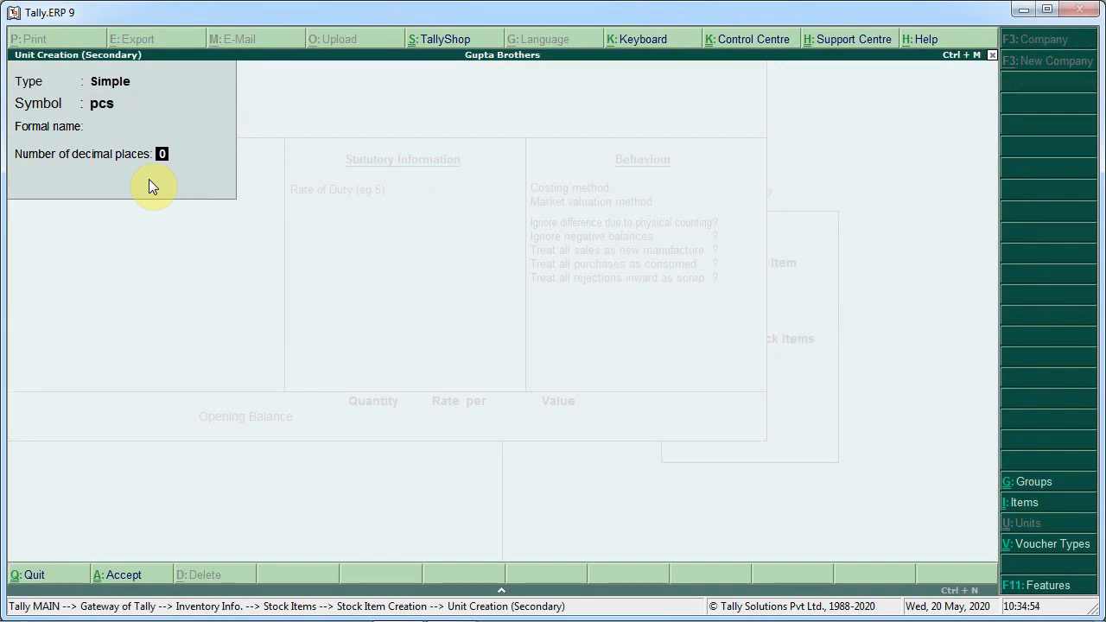
key(Return)
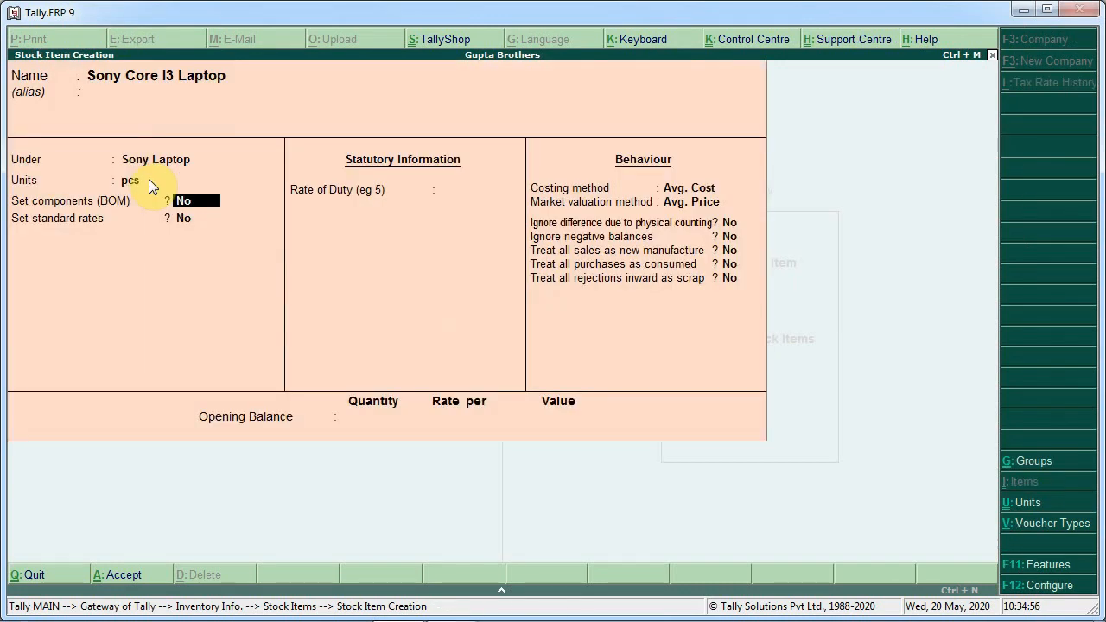
Leave bill of materials off and review the stock item configuration options without changing them
key(Return)
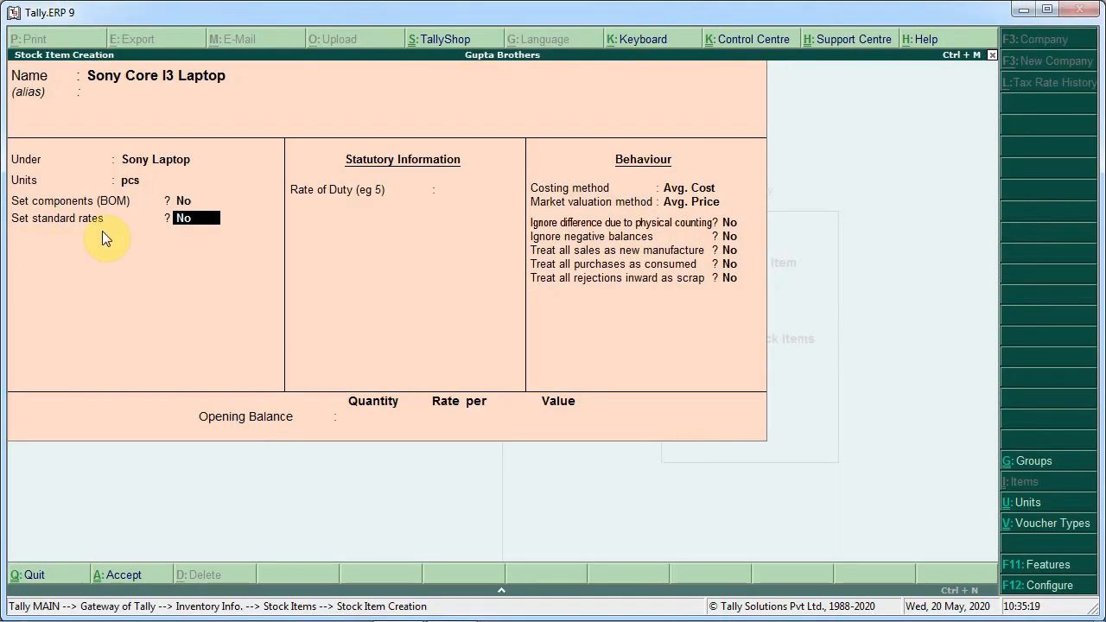
key(F12)
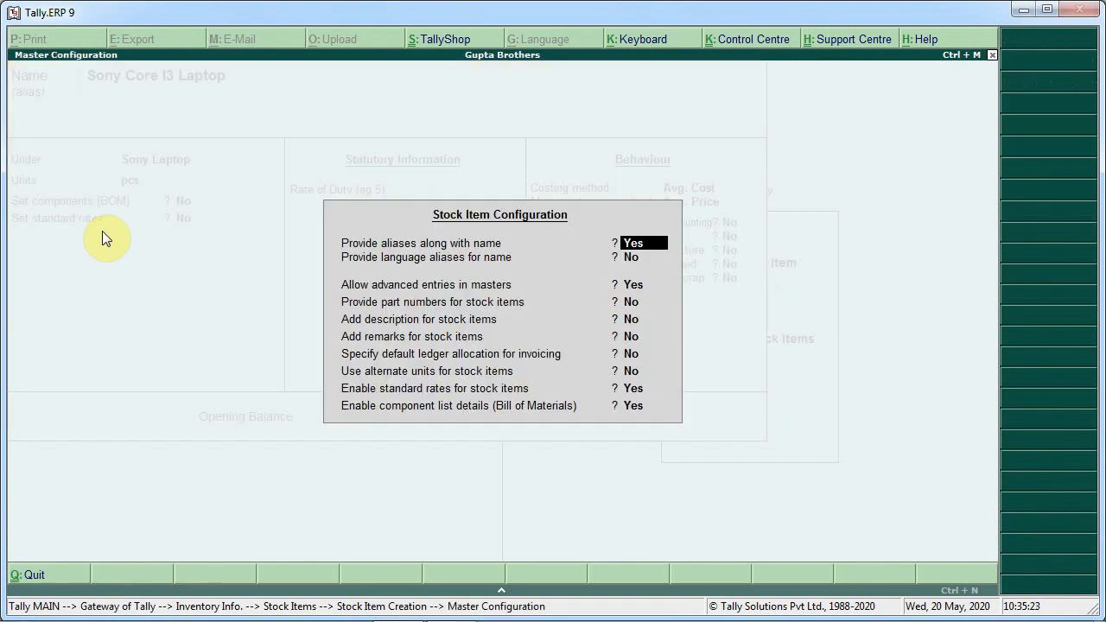
key(Return)
key(Return)
key(Return)
key(Return)
key(Return)
key(Return)
key(Return)
key(Return)
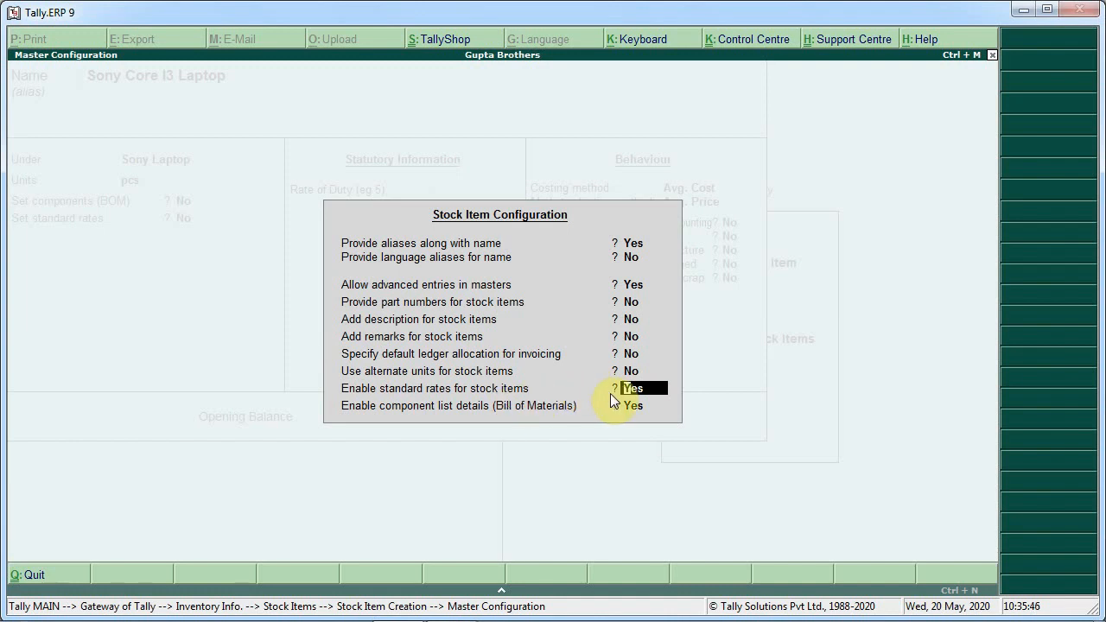
key(Return)
key(Return)
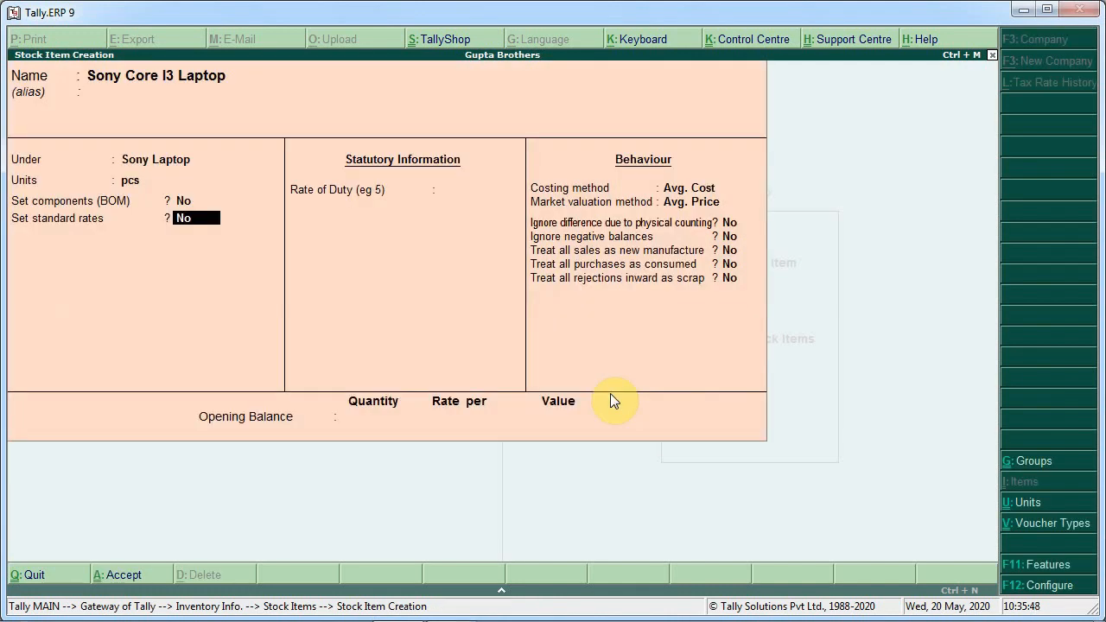
Turn on standard rates and set the standard cost to 25000 per pcs from 1-Apr-2020
text(y)
key(Return)
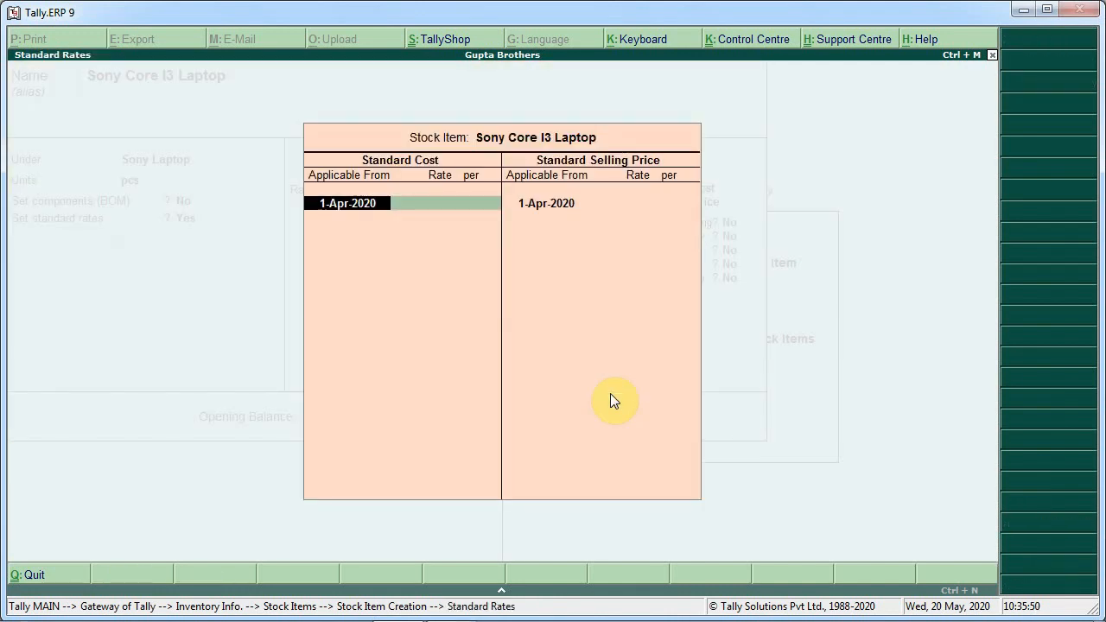
key(Return)
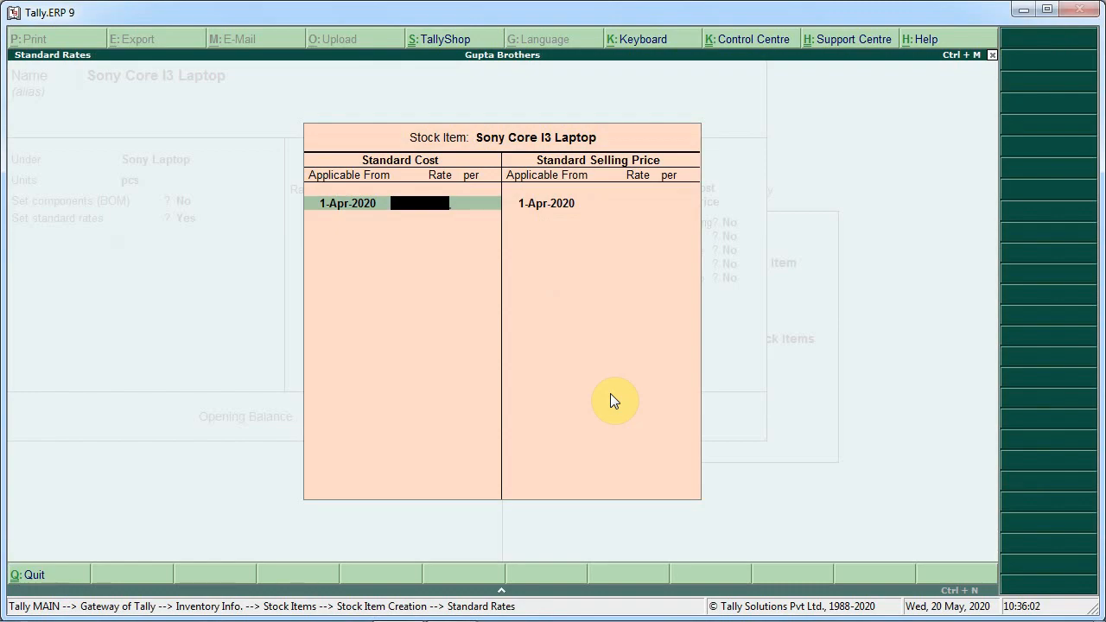
key(alt+Tab)
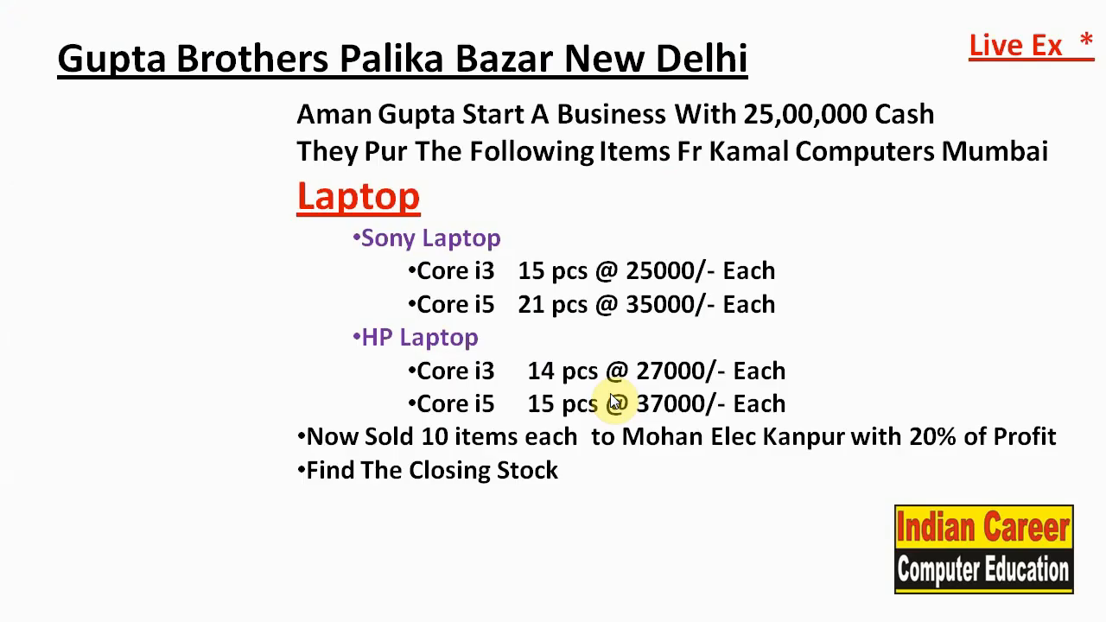
key(alt+Tab)
text(25000)
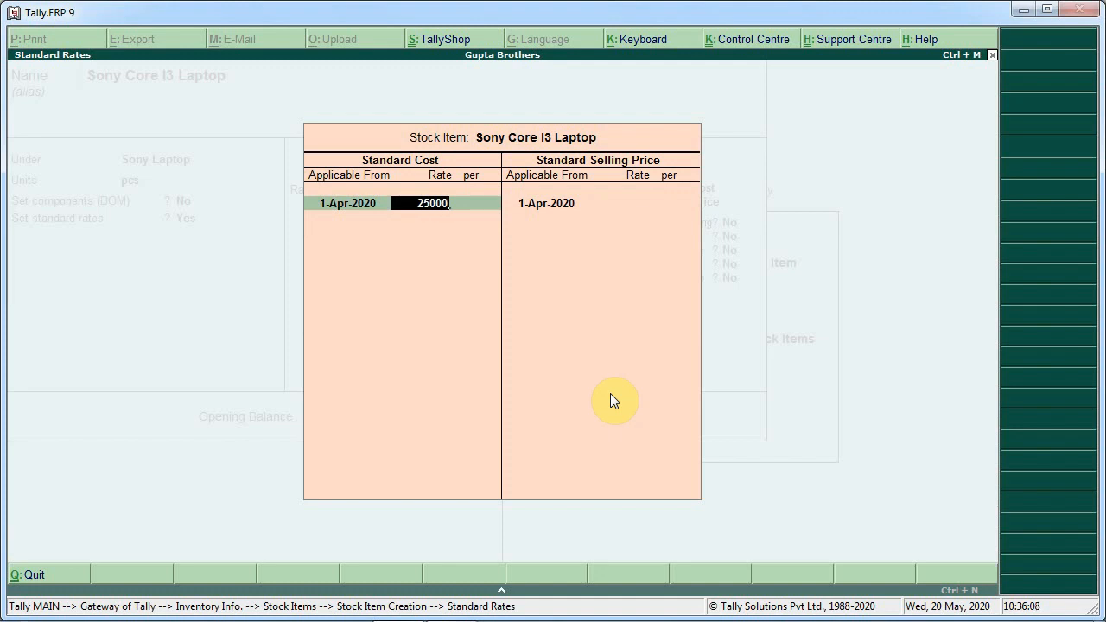
key(Return)
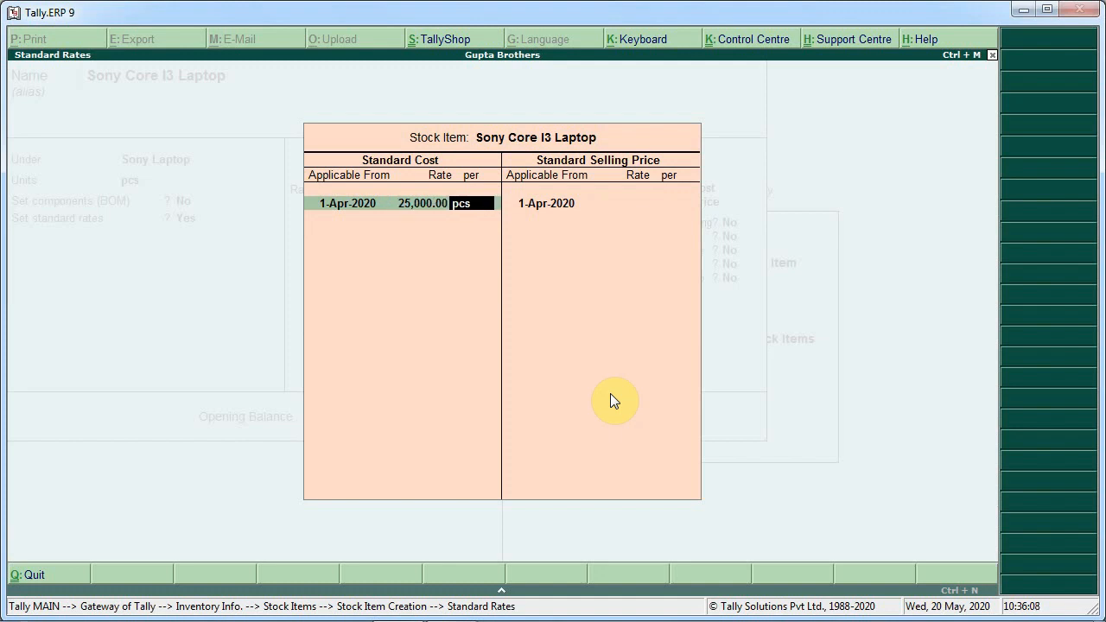
key(Return)
key(Return)
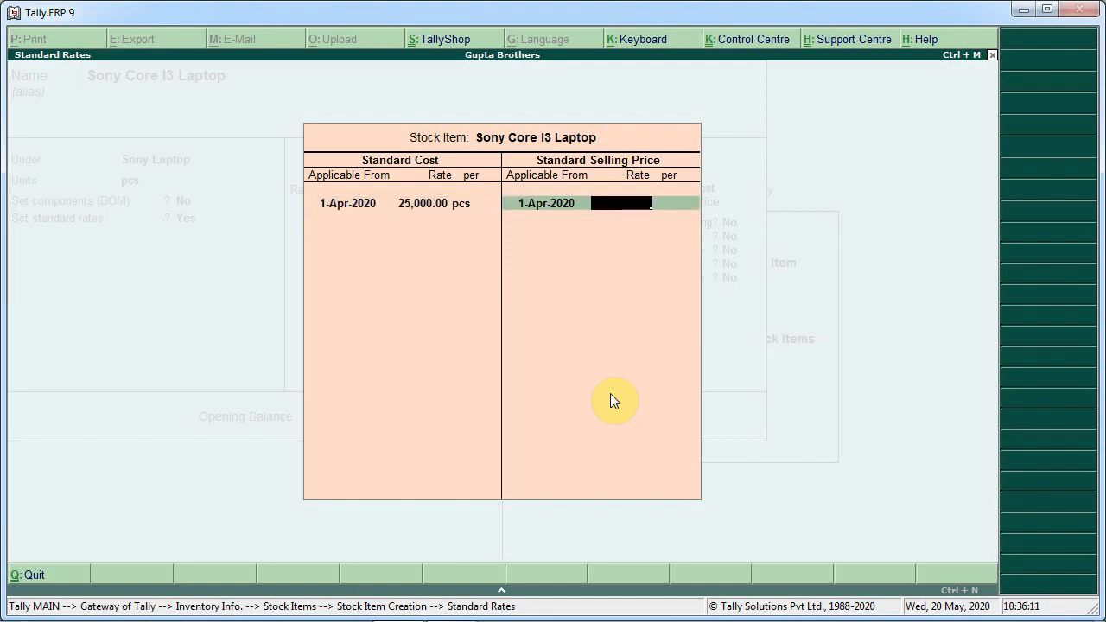
Set the standard selling price to 30,000 and accept the Sony Core I3 Laptop stock item
key(alt+Tab)
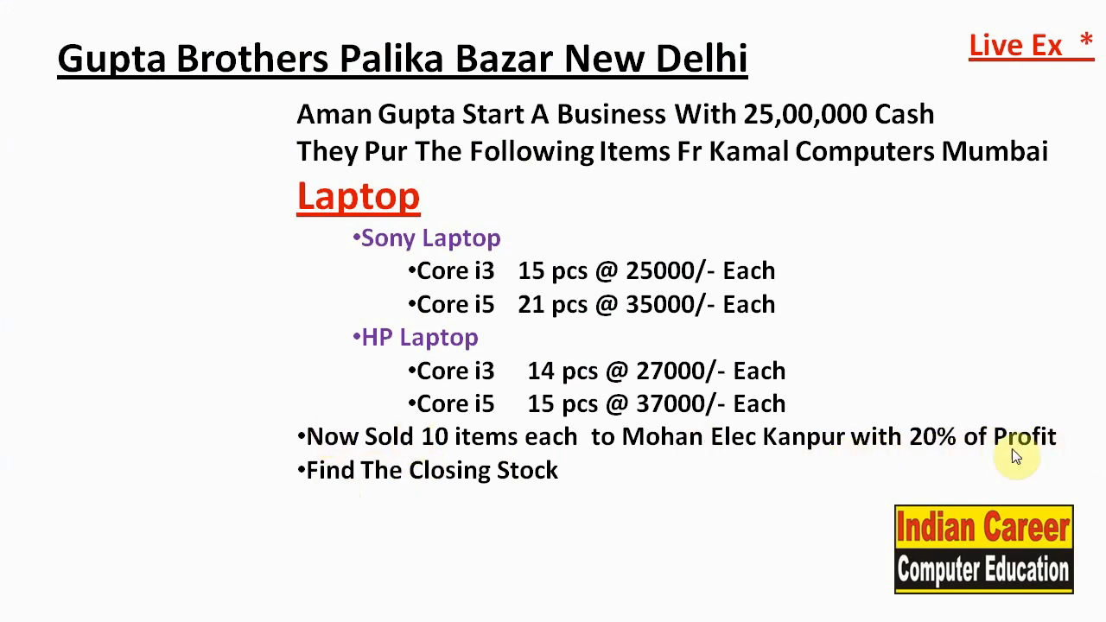
key(alt+Tab)
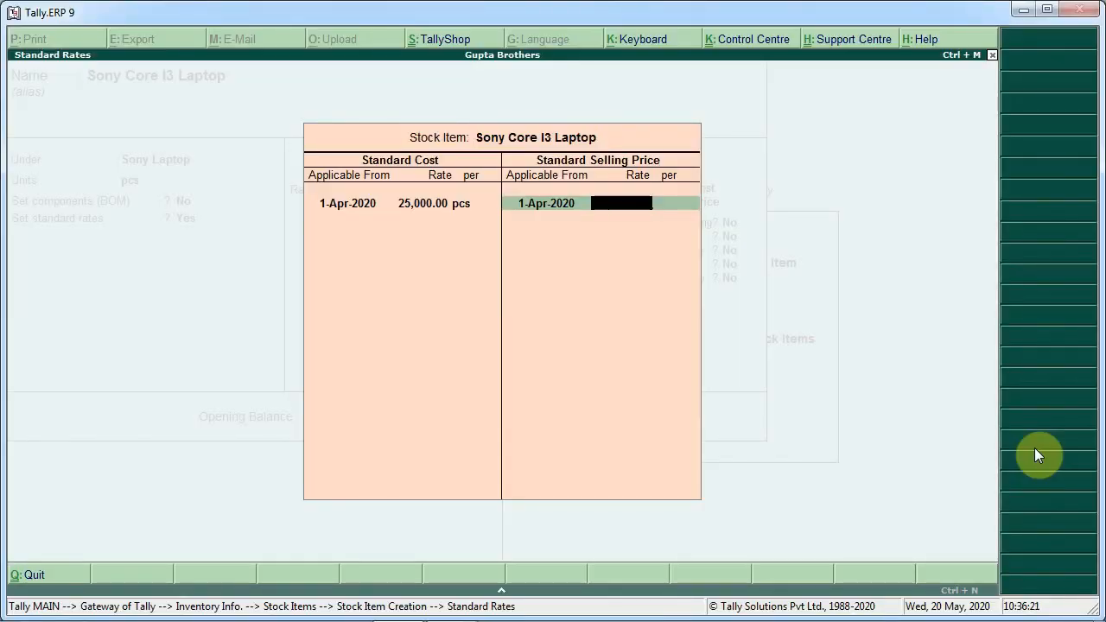
text(30,000)
key(Return)
key(Return)
key(Return)
key(Return)
key(Return)
key(Return)
key(Return)
key(Return)
key(Return)
key(Return)
key(Return)
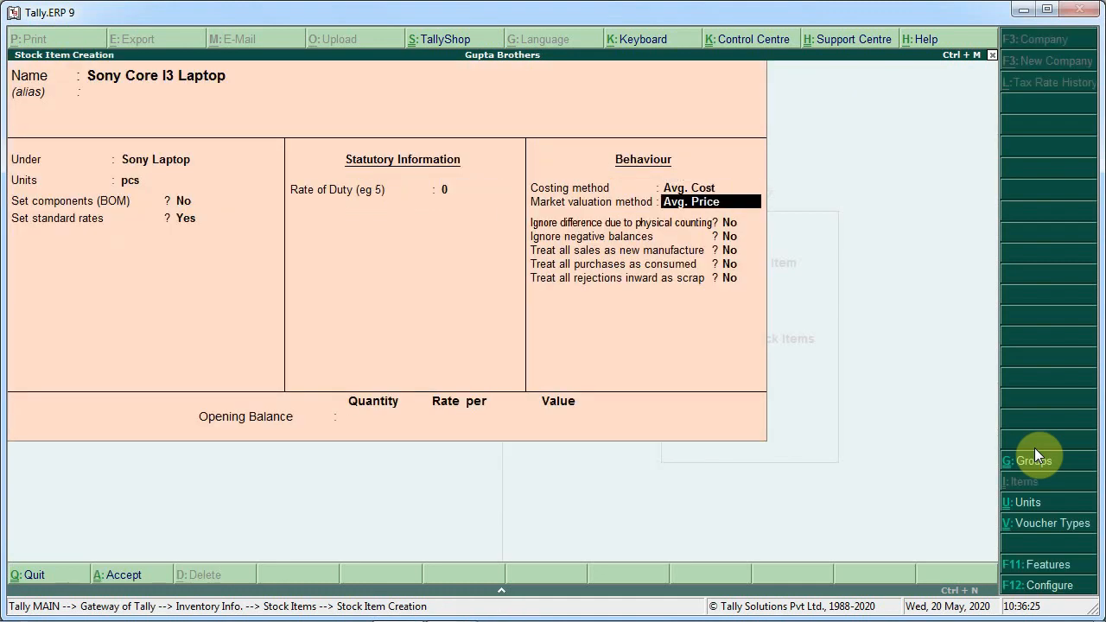
key(Return)
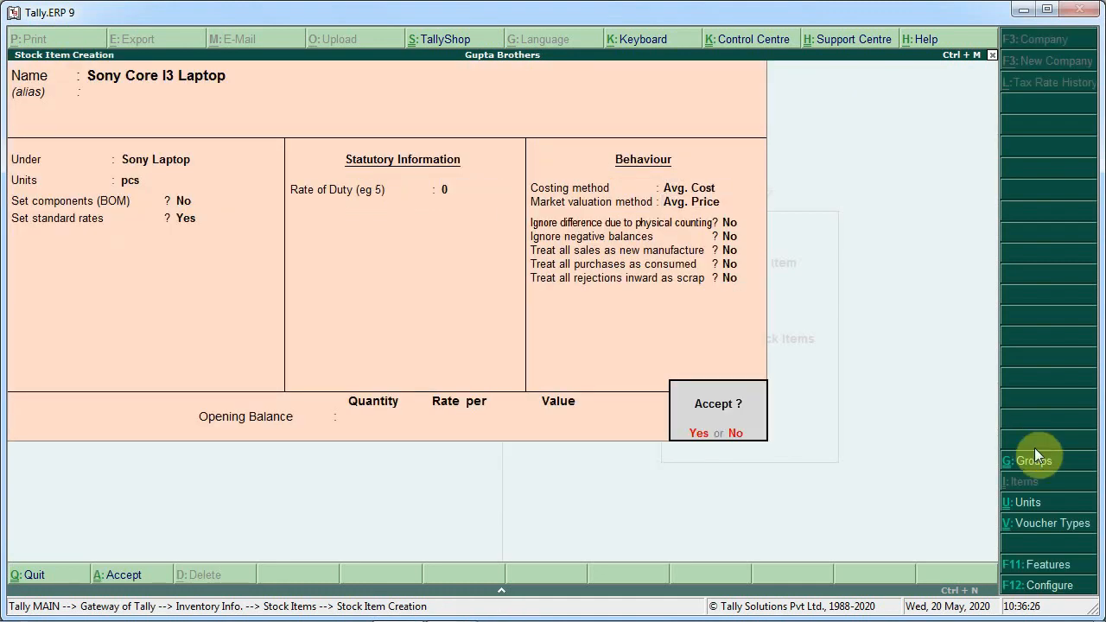
key(Return)
Create a stock item named Sony I5 Laptop under the Sony Laptop group with unit pcs
text(Sony )
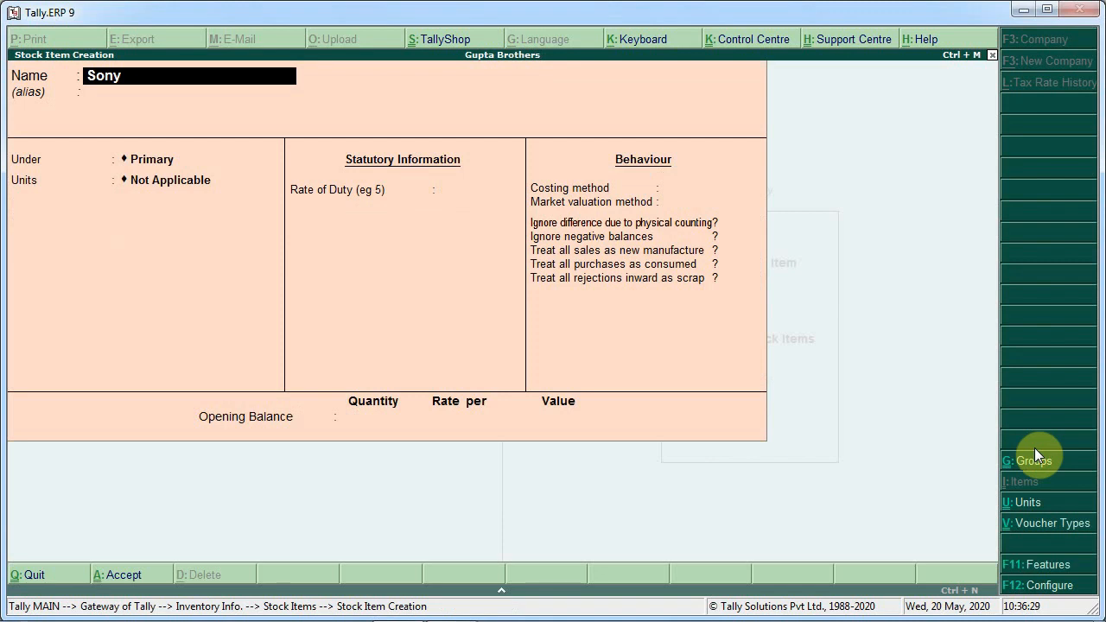
text(I5 Laptop)
key(Return)
key(Return)
key(Return)
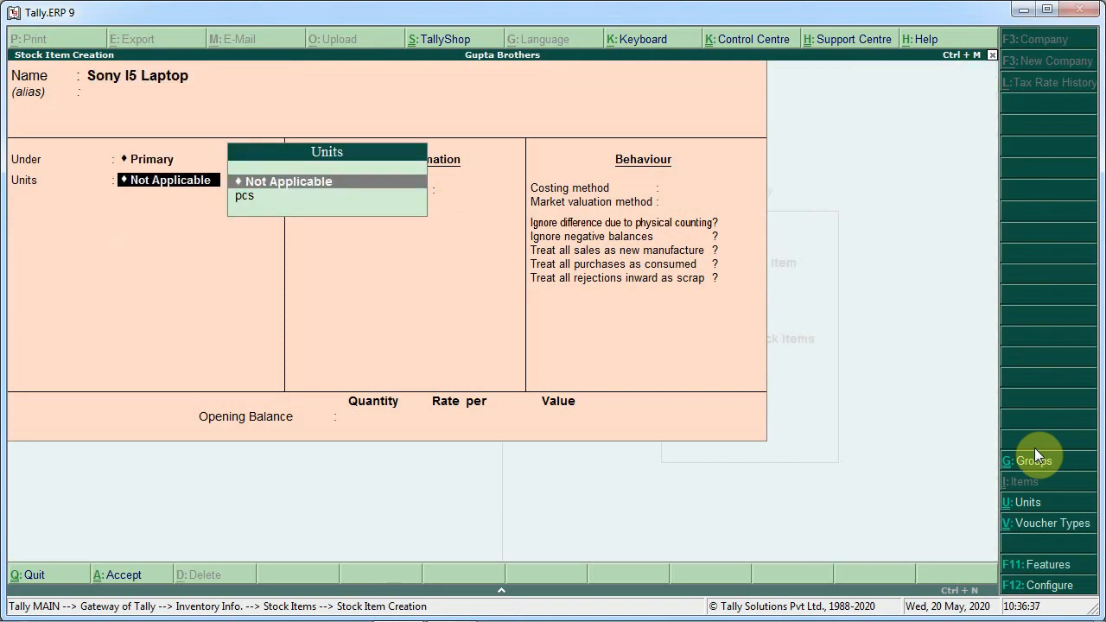
key(BackSpace)
key(Down)
key(Down)
key(Down)
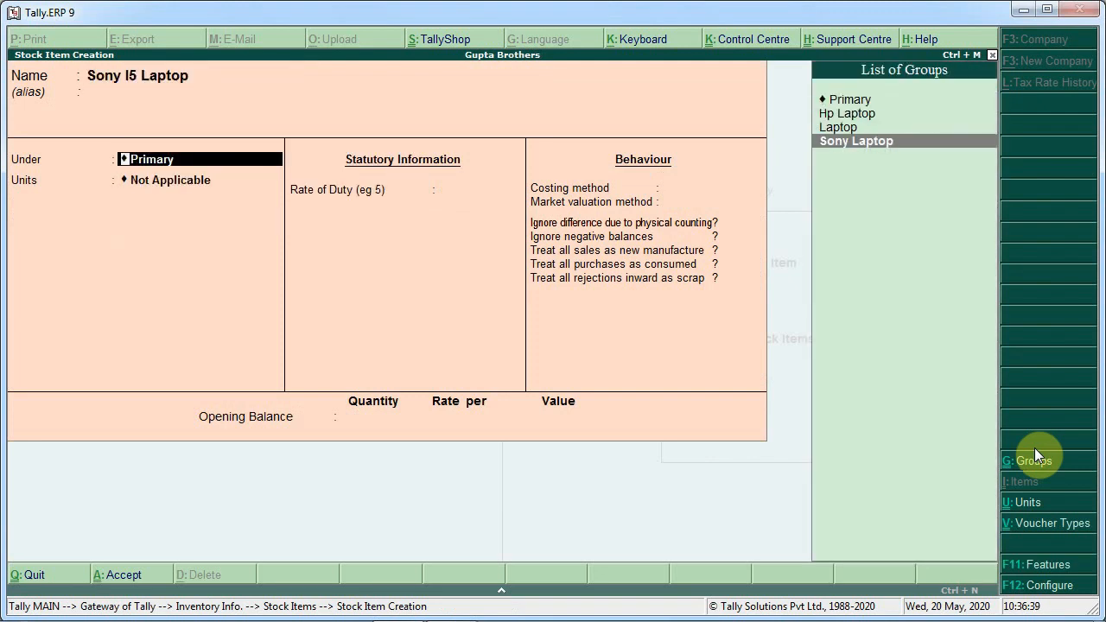
key(Return)
Turn on standard rates for Sony I5 Laptop and set its standard cost to 35,000 per pcs
key(Return)
key(Return)
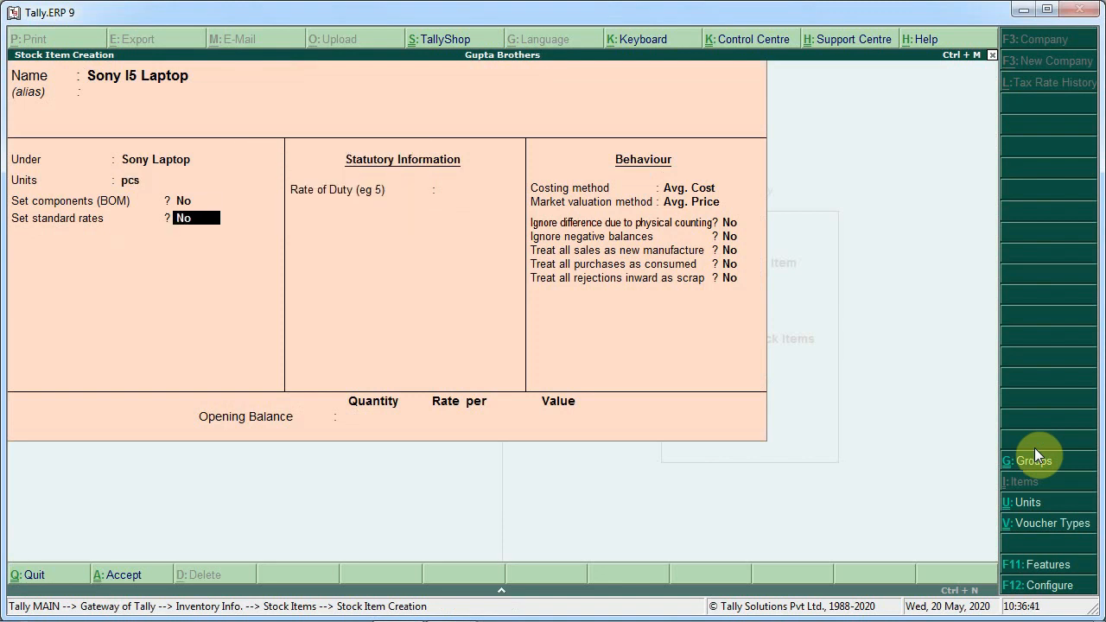
text(y)
key(Return)
key(Return)
key(alt+Tab)
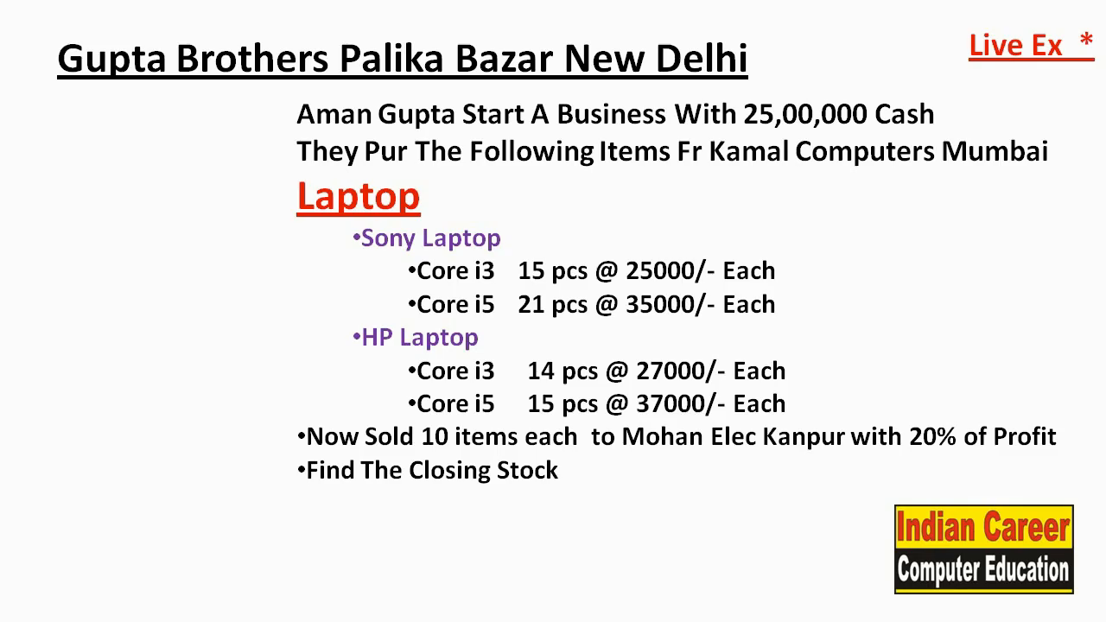
key(alt+Tab)
text(35)
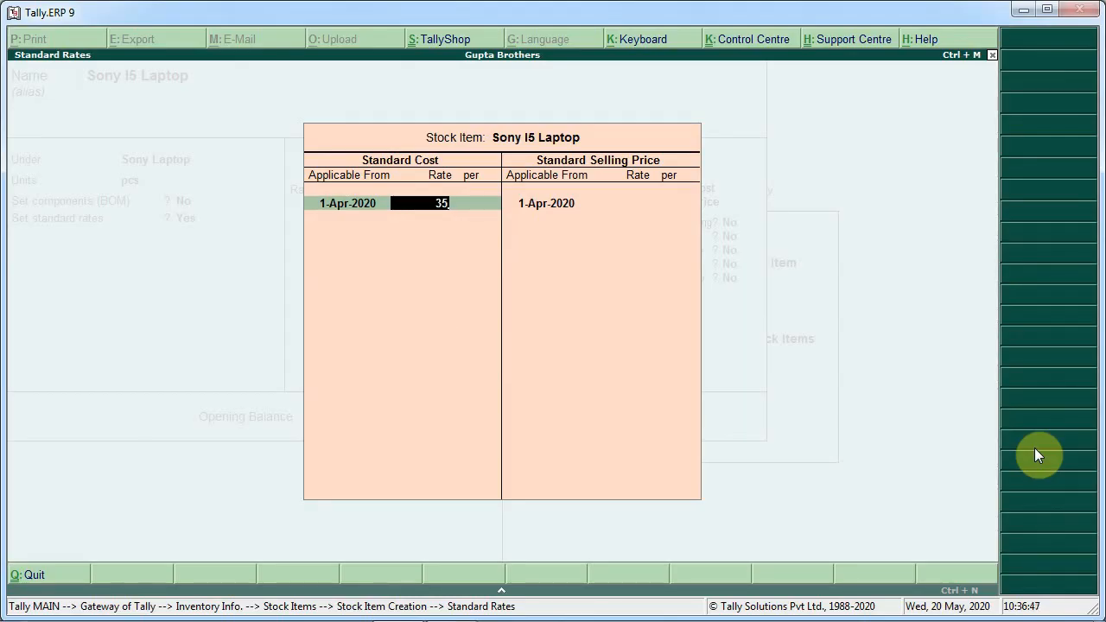
text(,000)
key(Return)
key(Return)
key(Return)
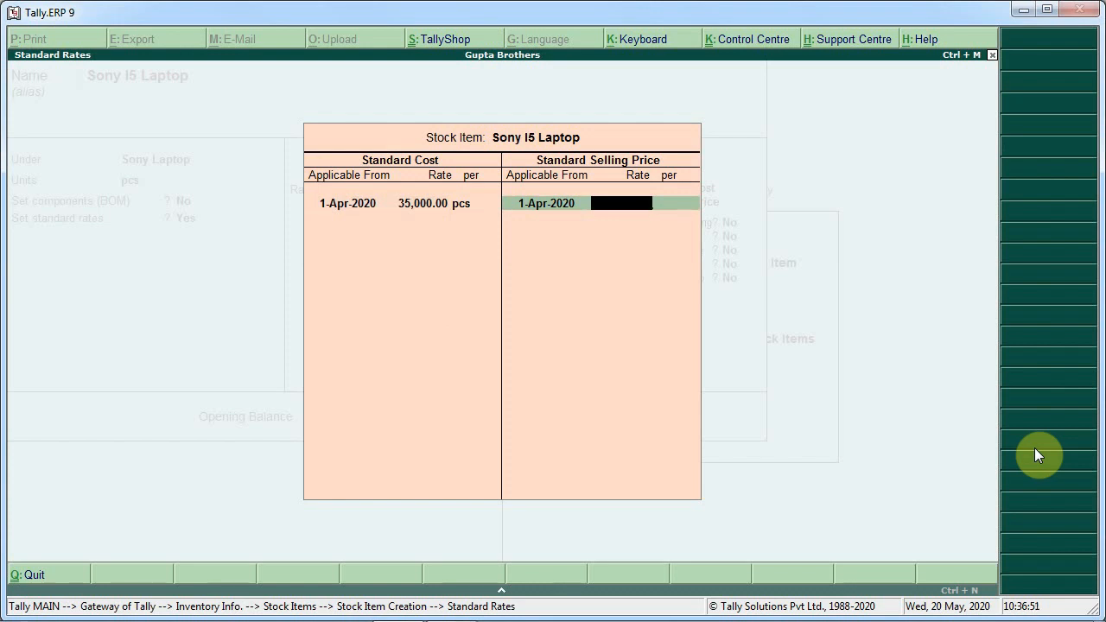
Set the standard selling price to 42000 and accept the Sony I5 Laptop stock item
text(42000)
key(Return)
key(Return)
key(Return)
key(Return)
key(Return)
key(Return)
key(Return)
key(Return)
key(Return)
key(Return)
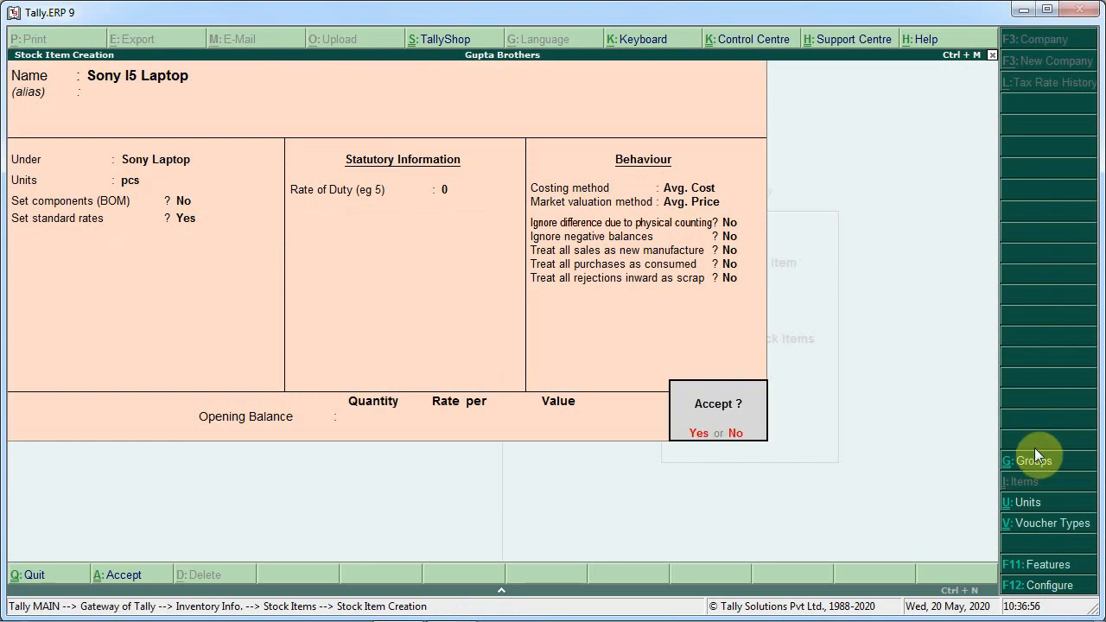
key(Return)
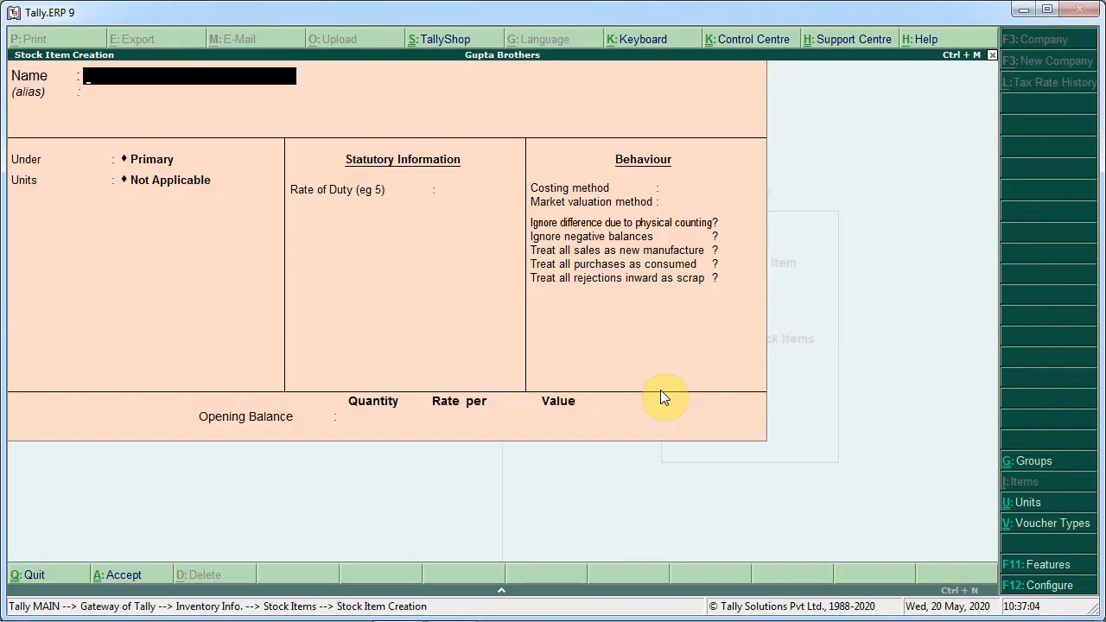
Create a stock item named Hp I3 Laptop under the Hp Laptop group with unit pcs
text(Hp i3 Lapto)
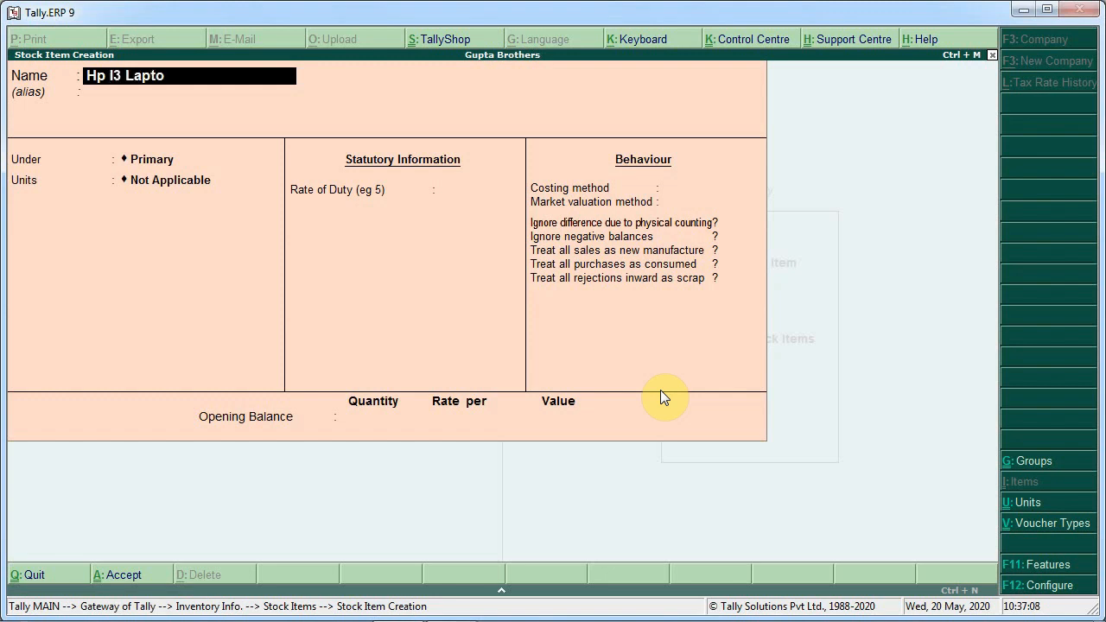
text(p)
key(Return)
key(Down)
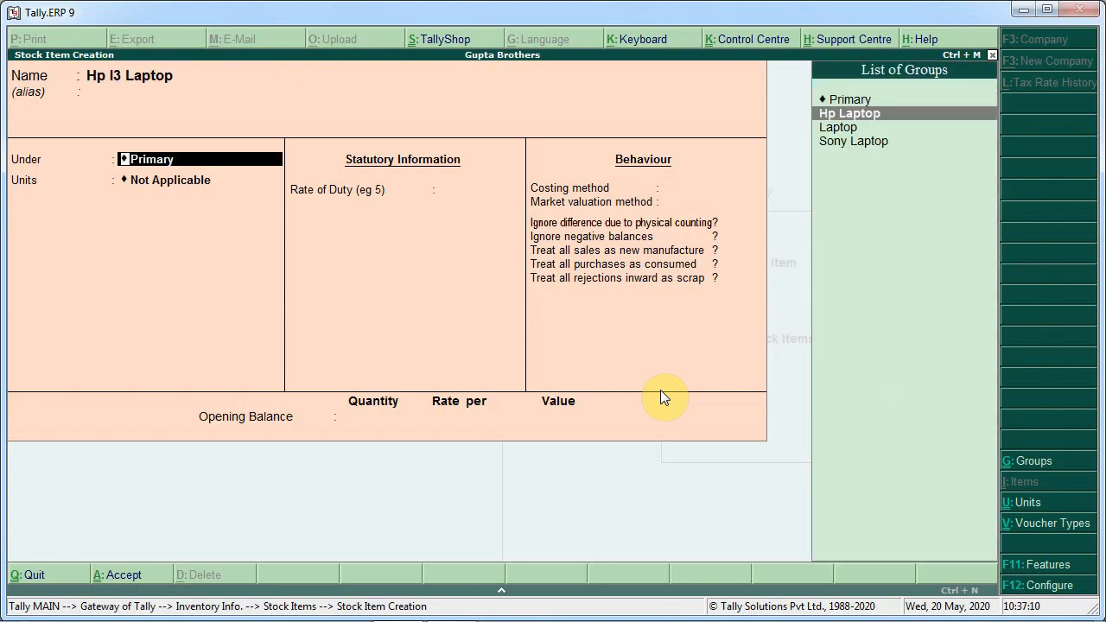
key(Return)
key(Down)
key(Return)
Turn on standard rates for Hp I3 Laptop and set its standard cost to 27,000 per pcs
key(Return)
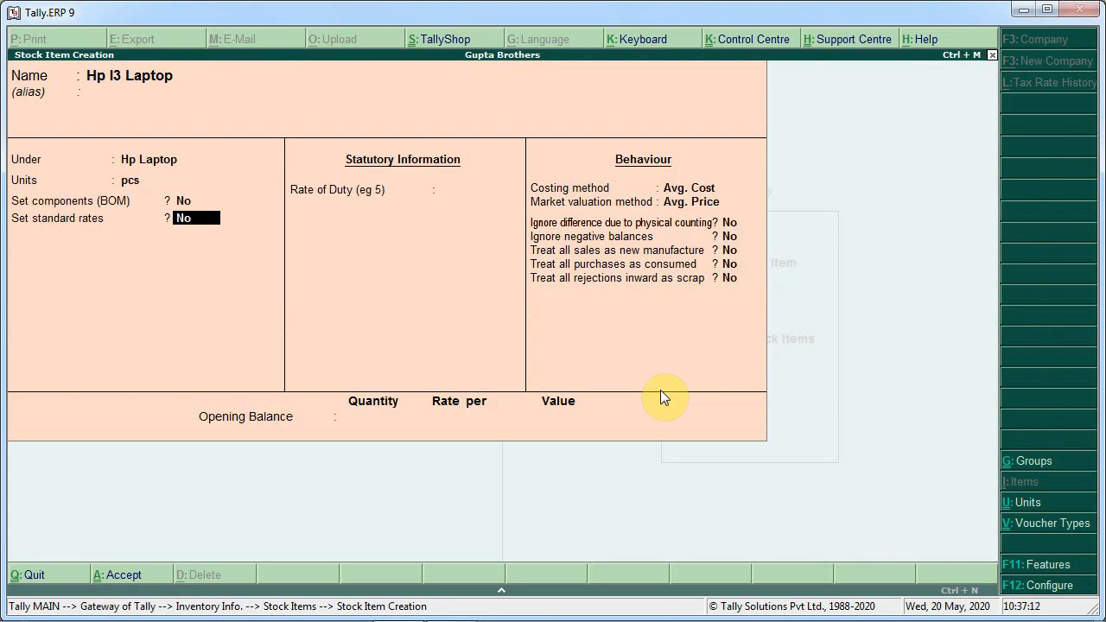
key(y)
key(Return)
text(27,0)
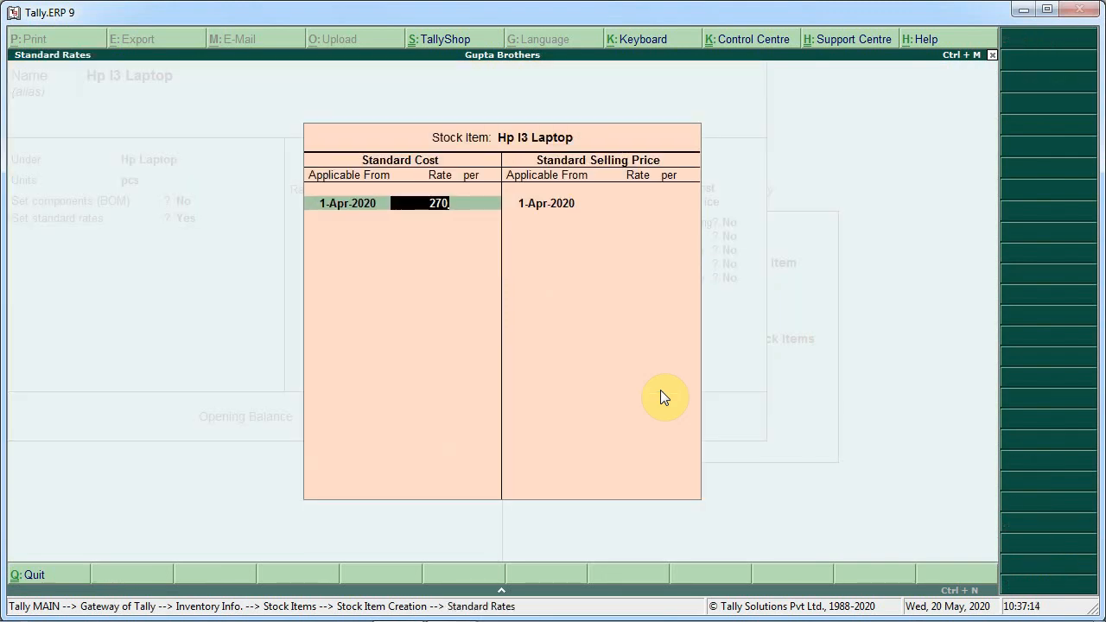
text(00)
key(Return)
key(Return)
key(Return)
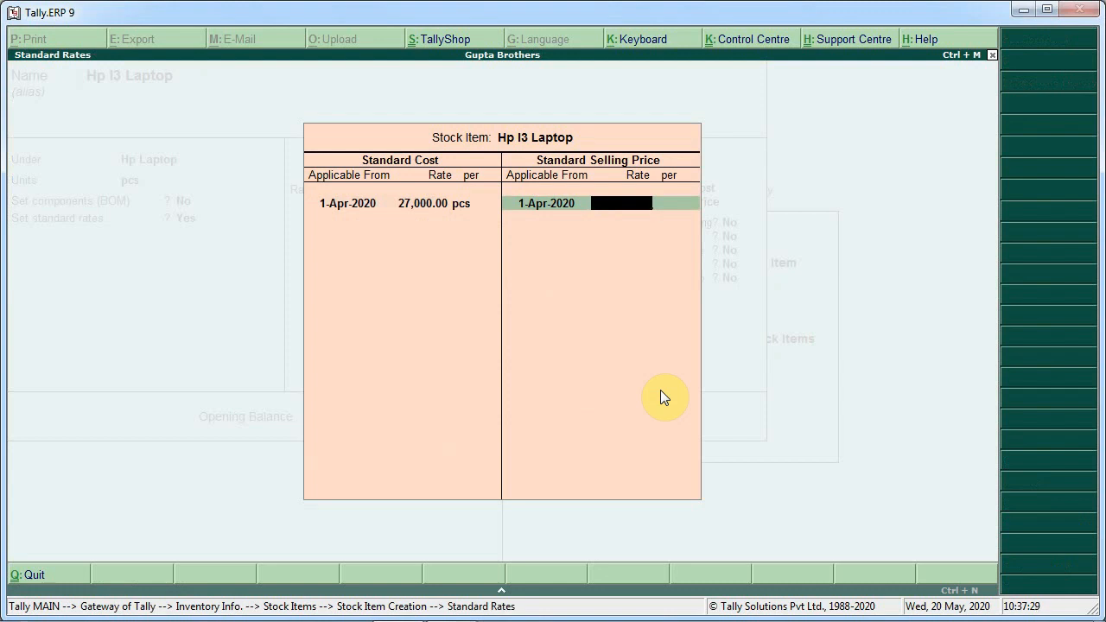
Set the standard selling price to 32400 and accept the Hp I3 Laptop stock item
text(32400)
key(Return)
key(Return)
key(Return)
key(Return)
key(Return)
key(Return)
key(Return)
key(Return)
key(Return)
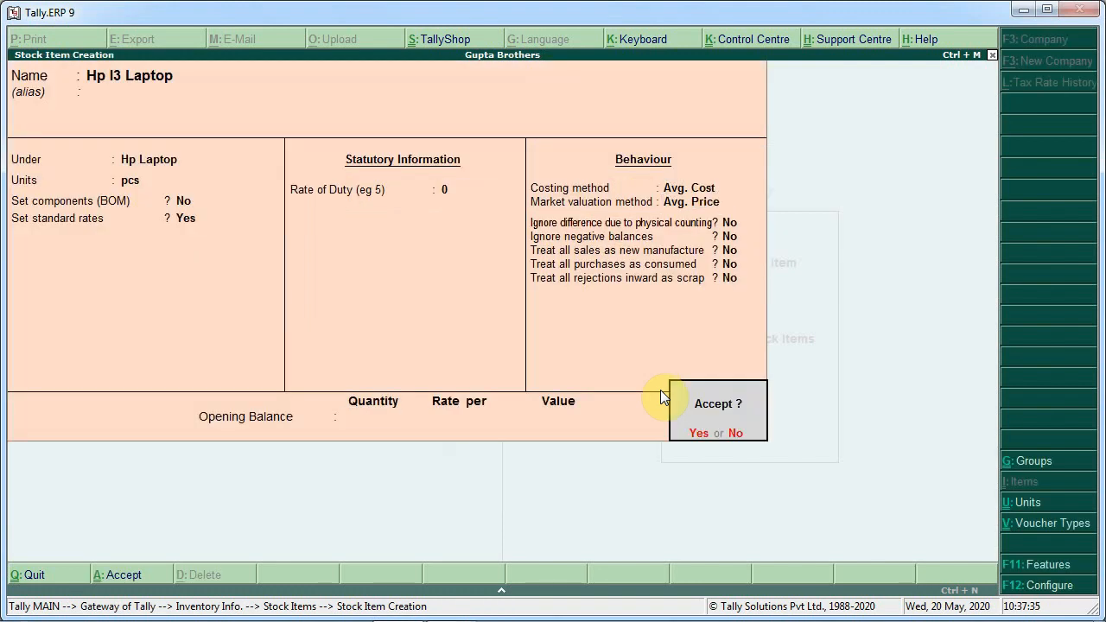
key(Return)
Create a stock item named Hp I5 Laptop under the Hp Laptop group with unit pcs
text(H)
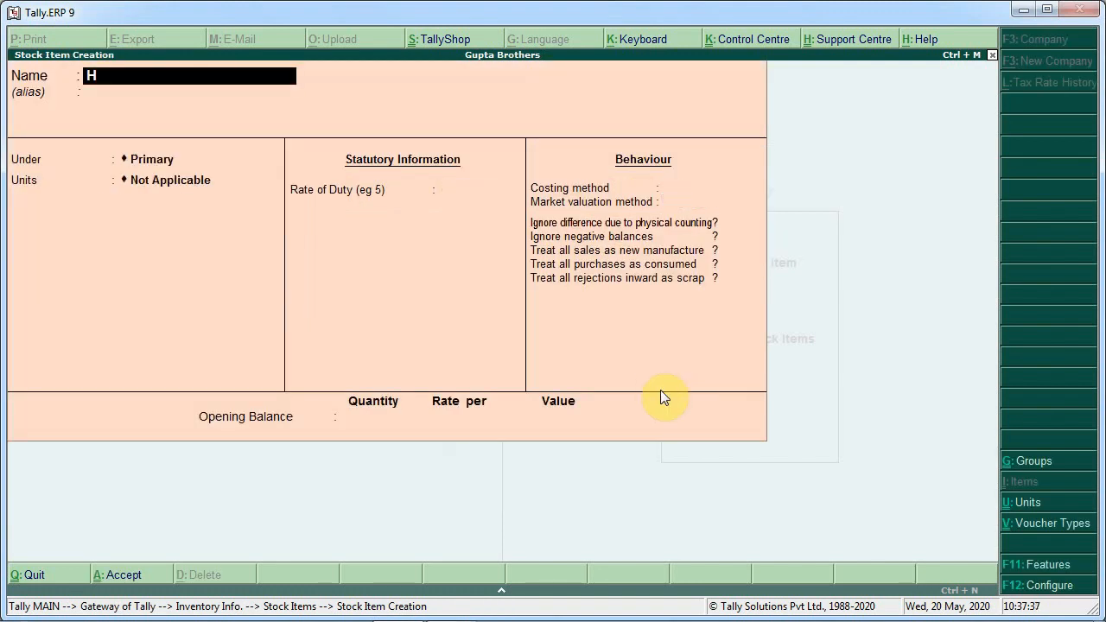
text(p I5 Laptop)
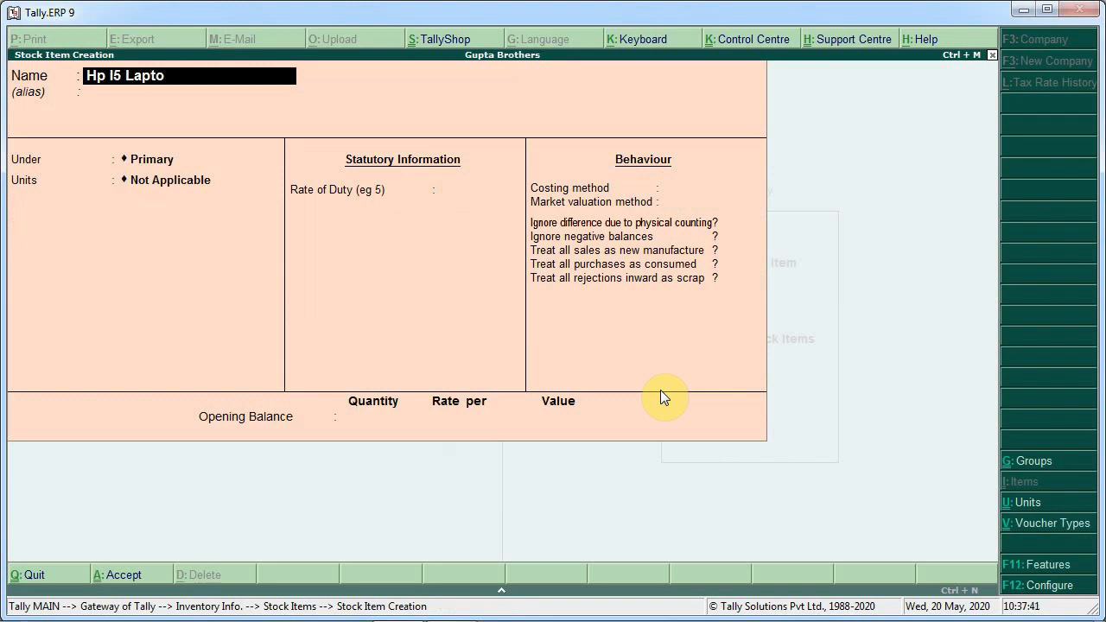
key(Return)
key(Return)
key(Return)
key(Up)
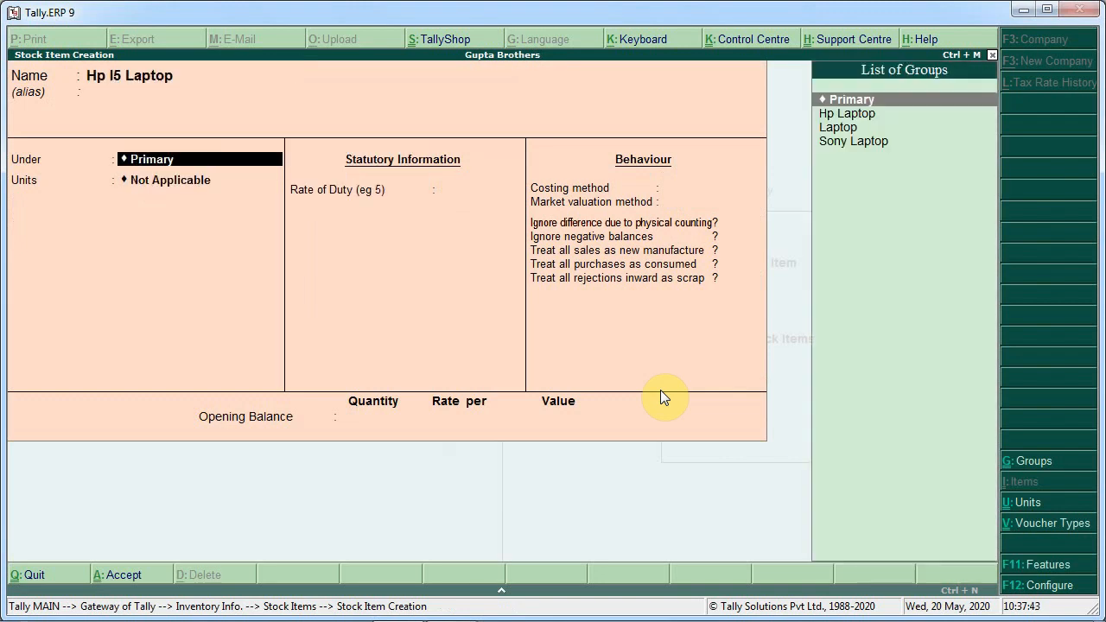
key(Down)
key(Return)
key(Down)
Turn on standard rates for Hp I5 Laptop and set its standard cost to 37000 per pcs
key(Return)
key(Return)
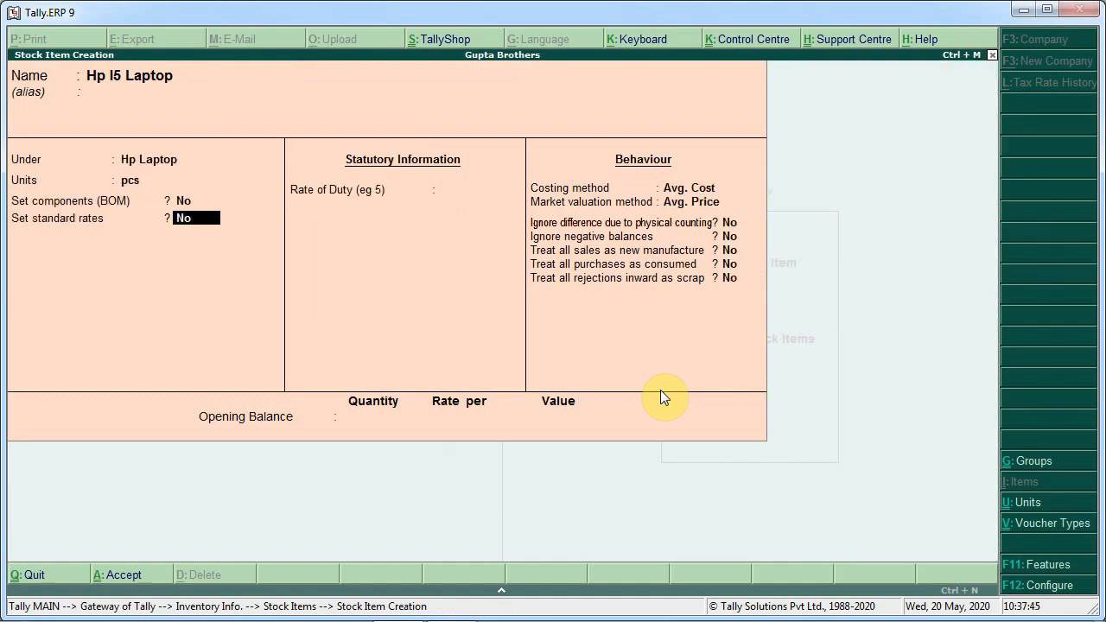
text(y)
key(Return)
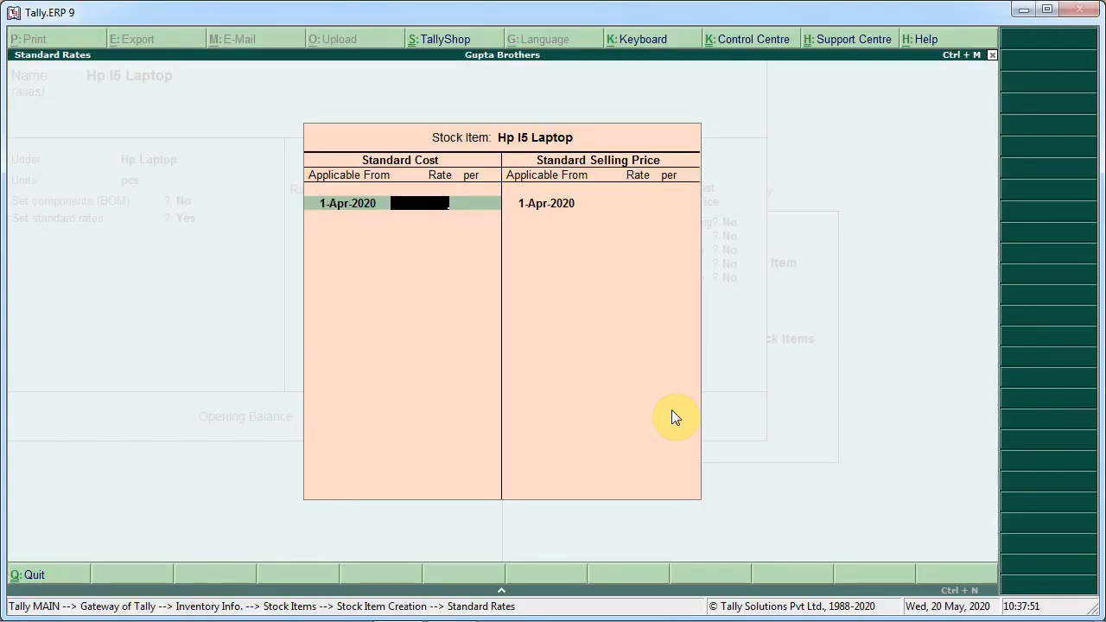
text(37000)
key(Return)
key(Return)
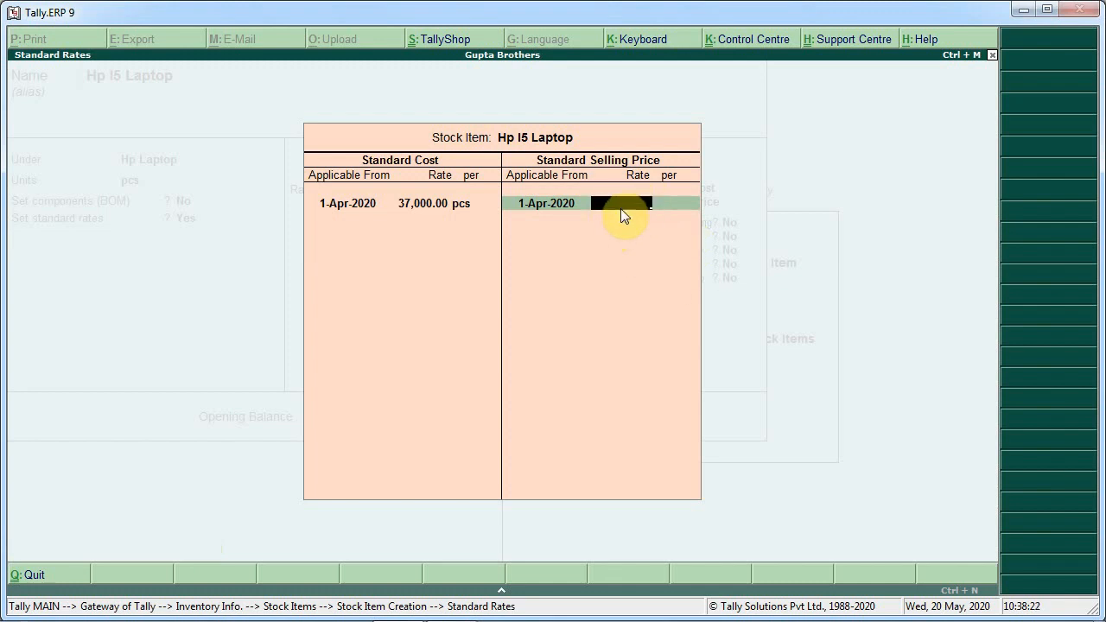
Compute 37000*1.2 in the calculator and enter the result as the standard selling price
key(ctrl+n)
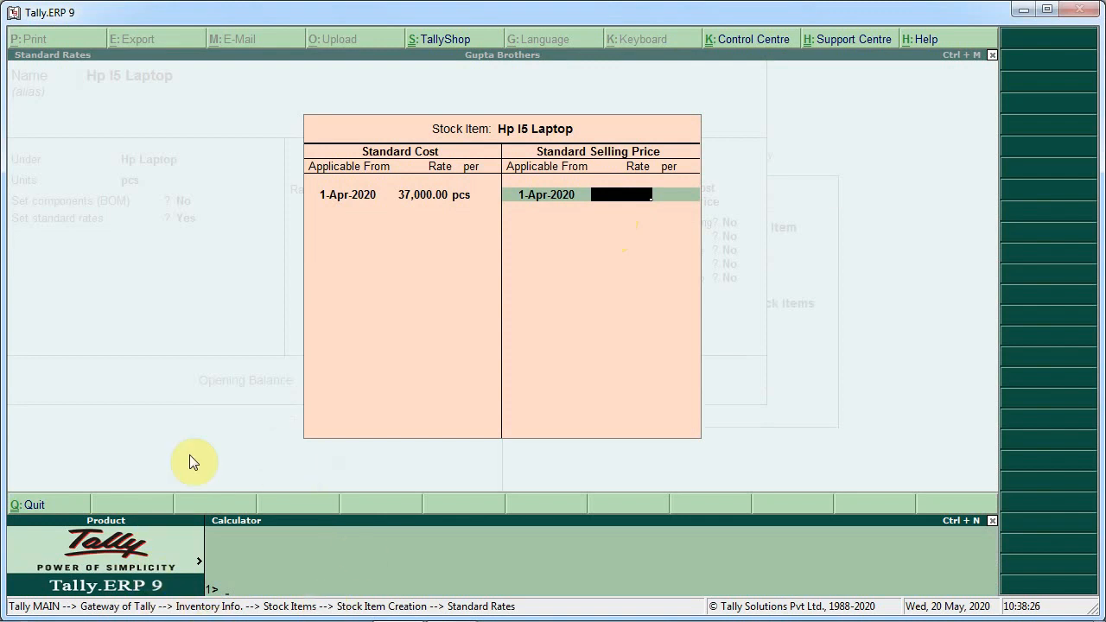
text(37000*1.2)
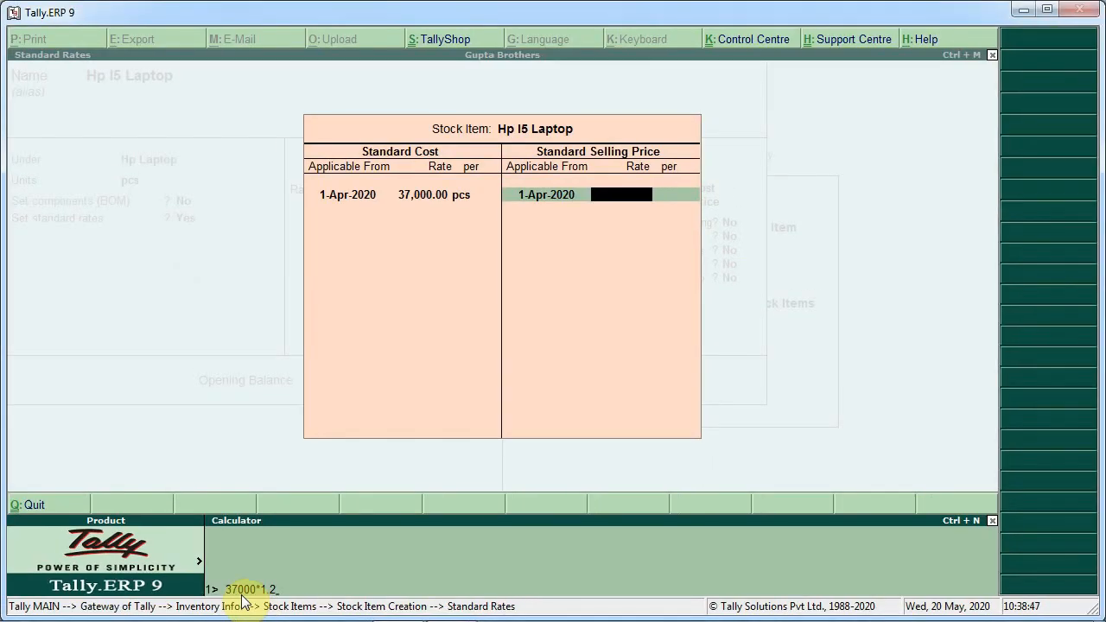
key(Return)
key(Return)
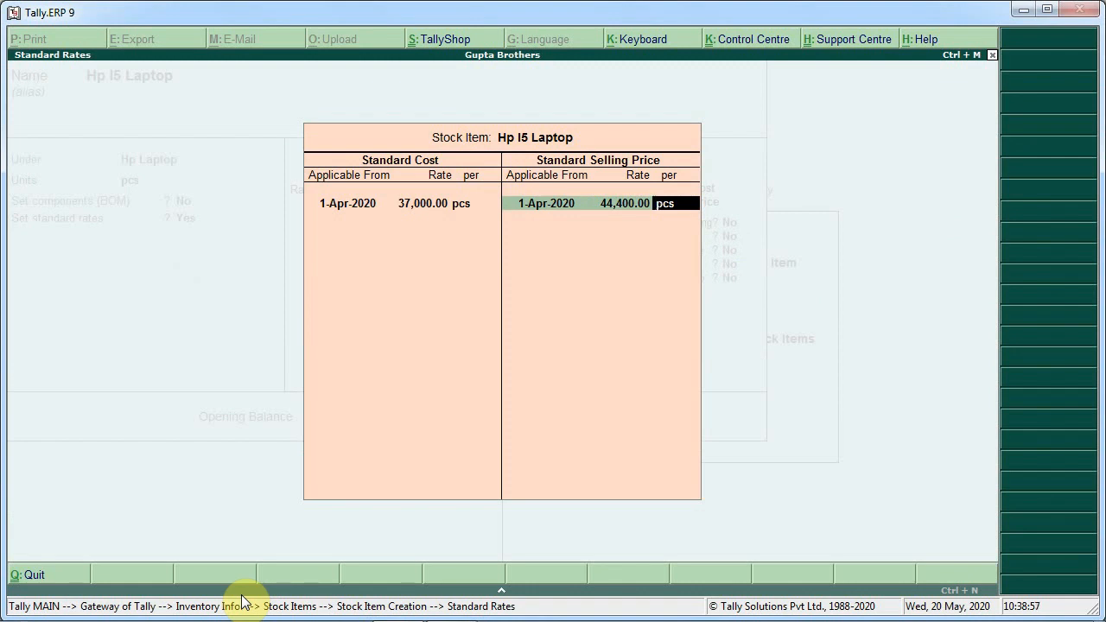
Close the standard rates and accept the Hp I5 Laptop stock item
key(Return)
key(Return)
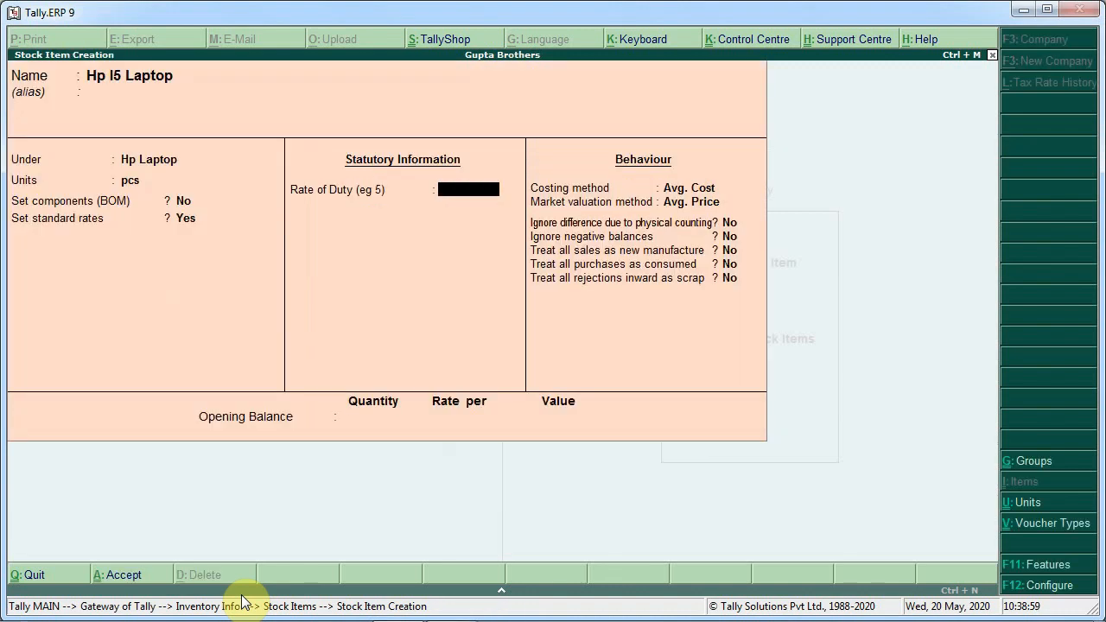
key(Return)
key(Return)
key(Return)
key(Return)
key(Return)
key(Return)
key(Return)
key(Return)
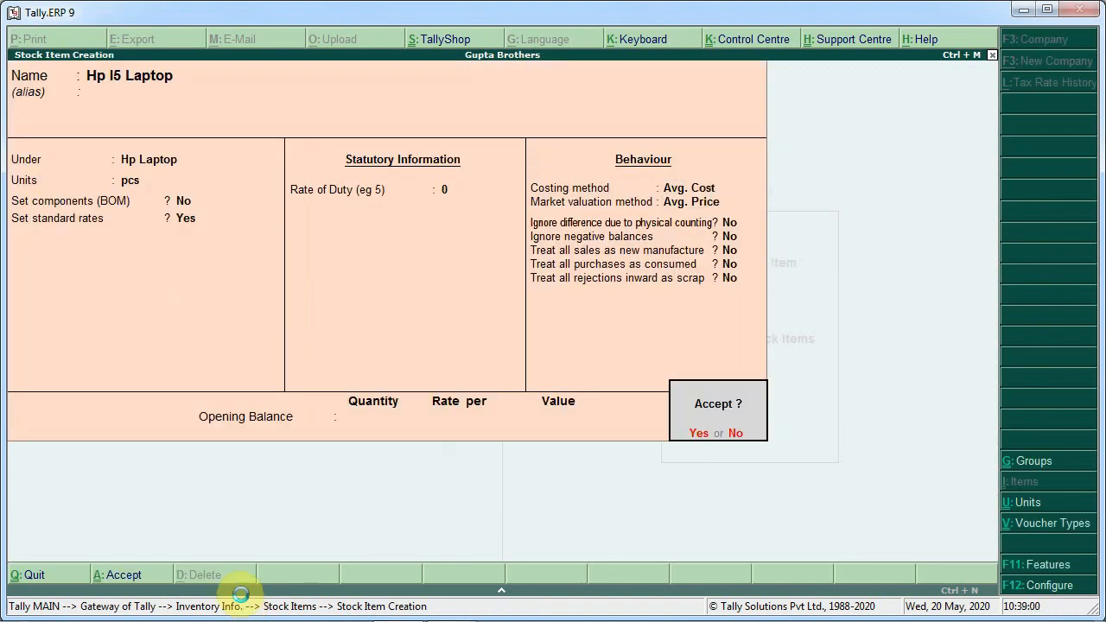
key(Return)
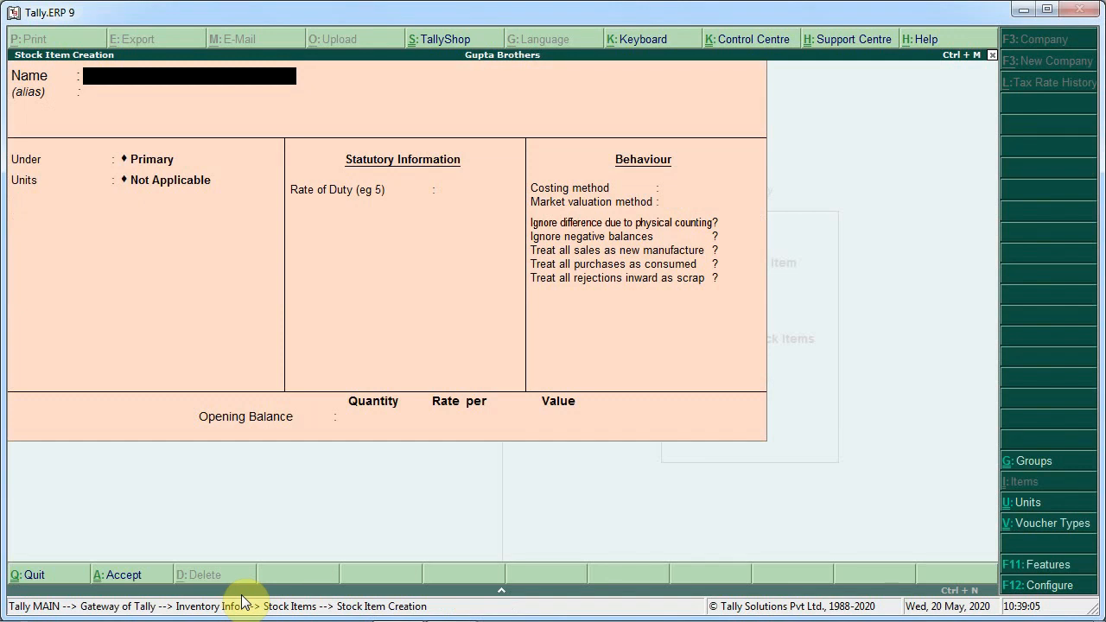
Leave stock item creation and open ledger creation under Accounts Info
key(Escape)
key(y)
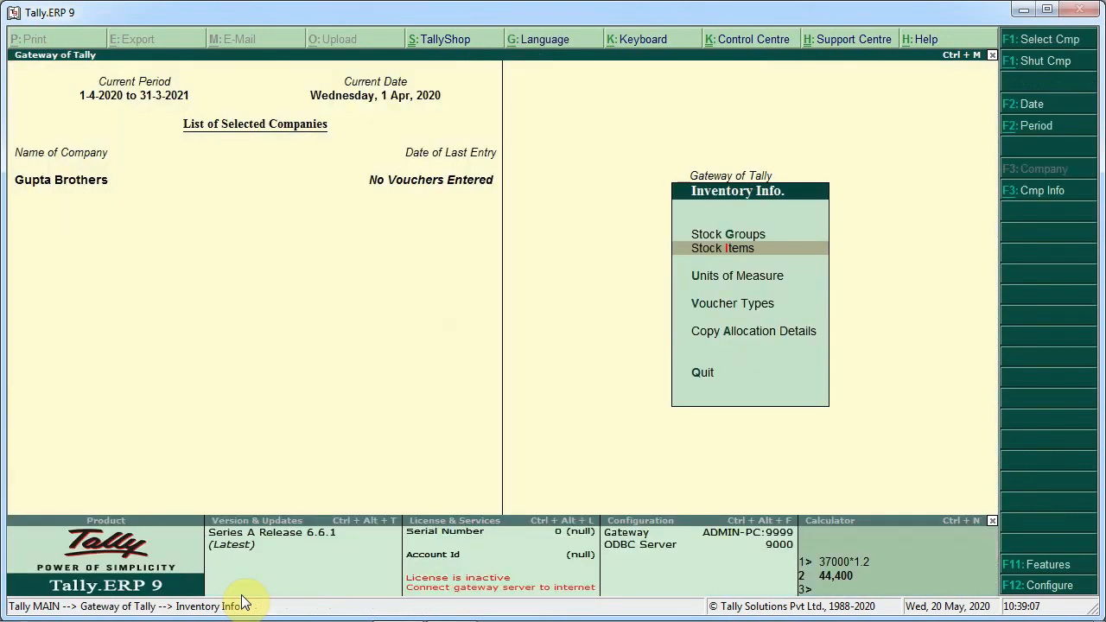
key(Escape)
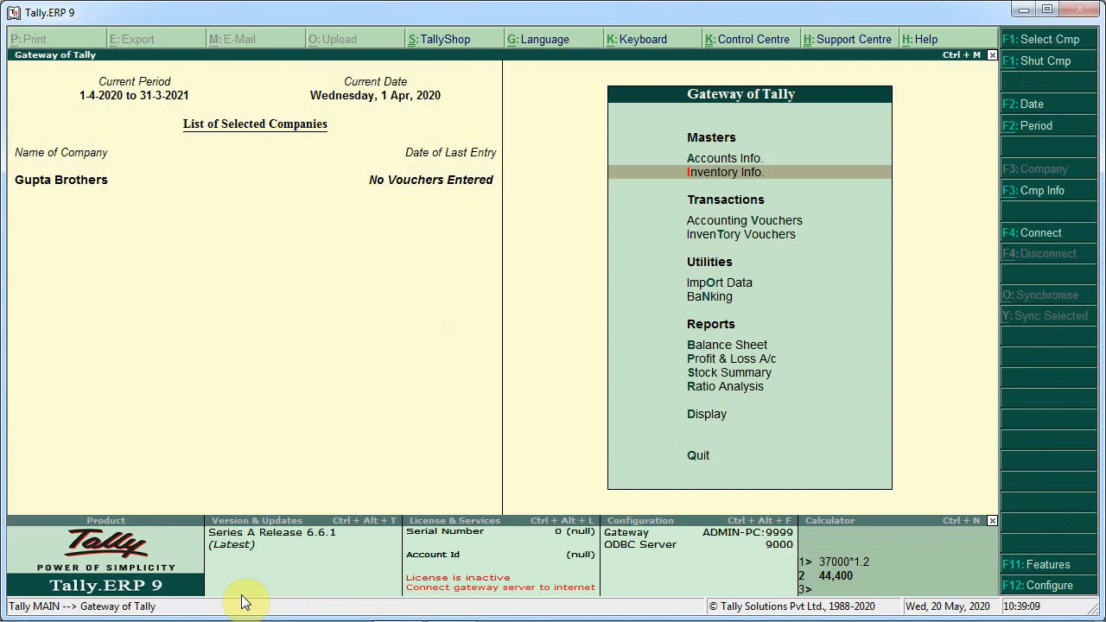
key(Up)
key(Return)
key(Down)
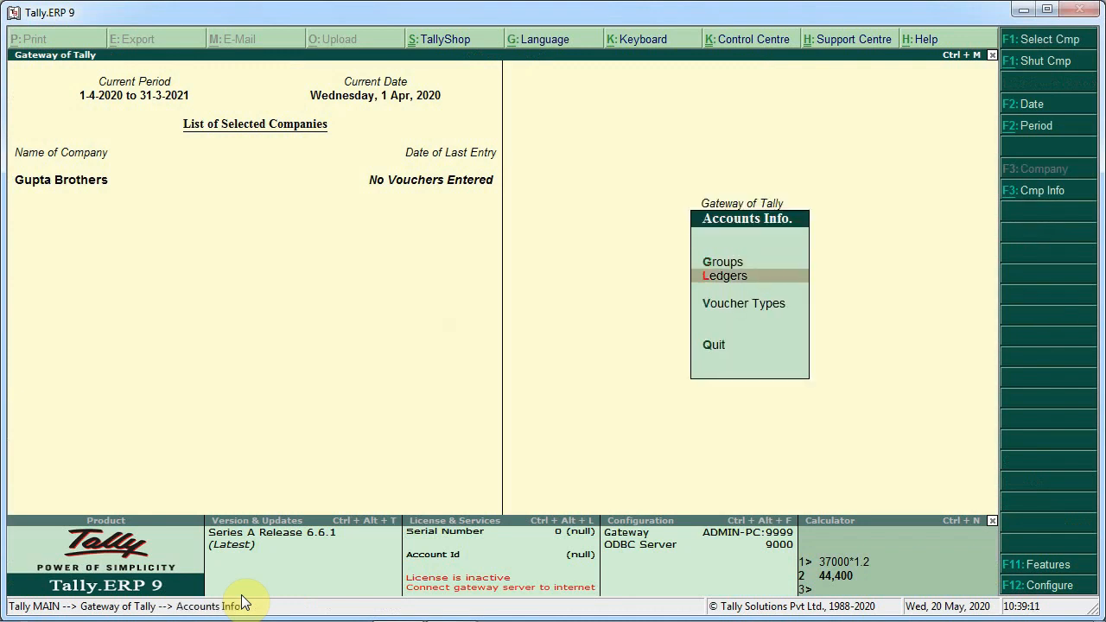
key(Return)
key(Return)
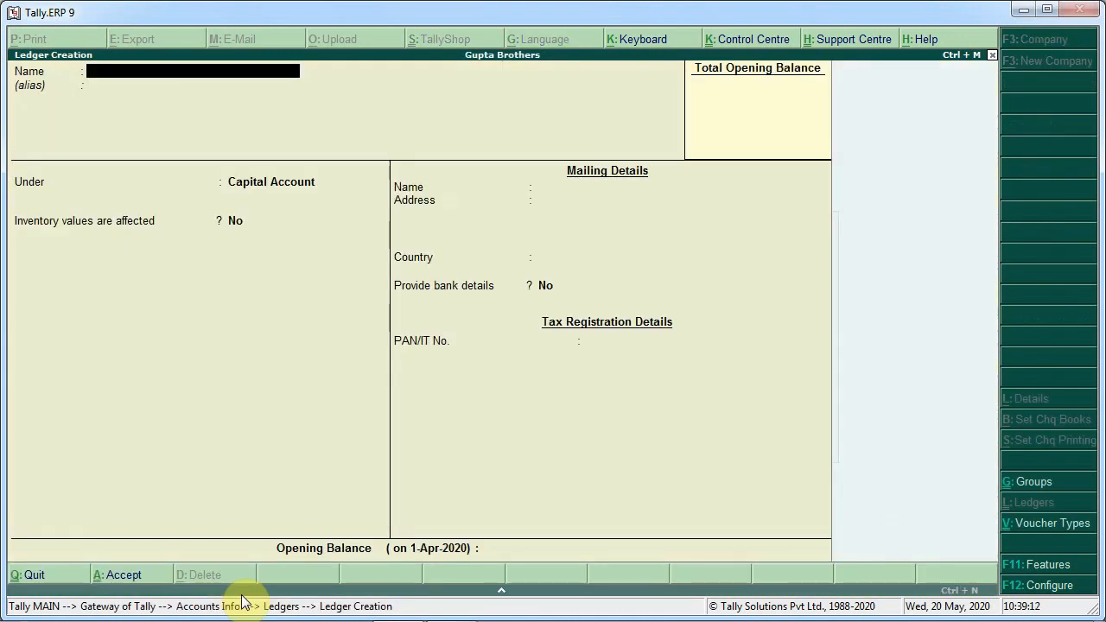
Check the exercise brief, then create and accept the owner's Capital A/c ledger under Capital Account
key(alt+Tab)
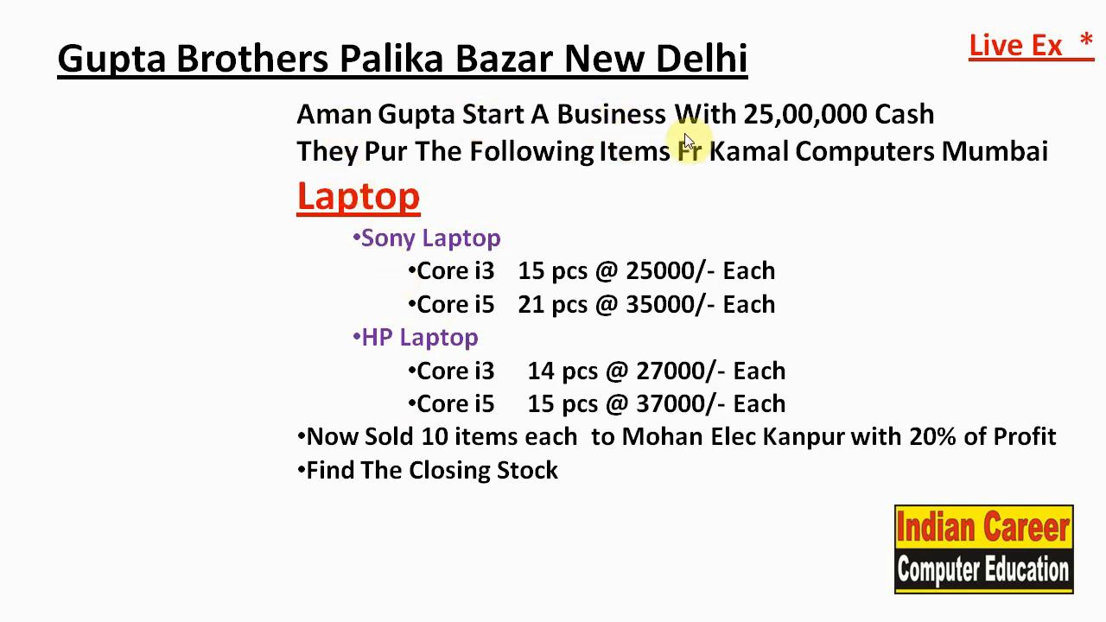
key(alt+Tab)
text(Aman)
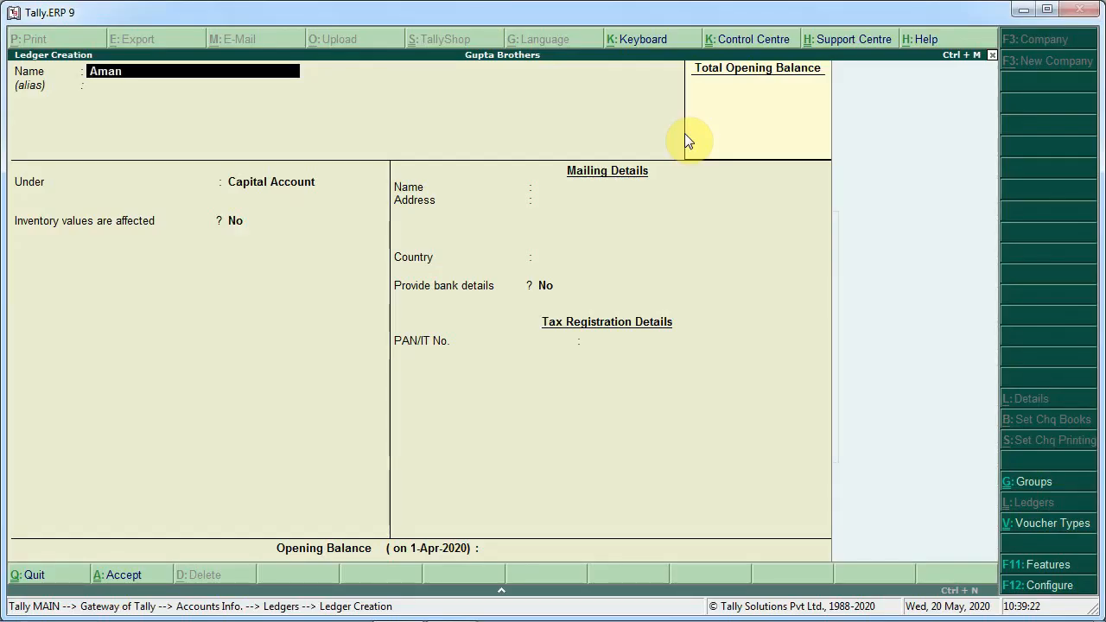
text('s Capital A/c)
key(Return)
key(Return)
key(Return)
key(Return)
key(Return)
key(Return)
key(Return)
key(Return)
key(Return)
key(Return)
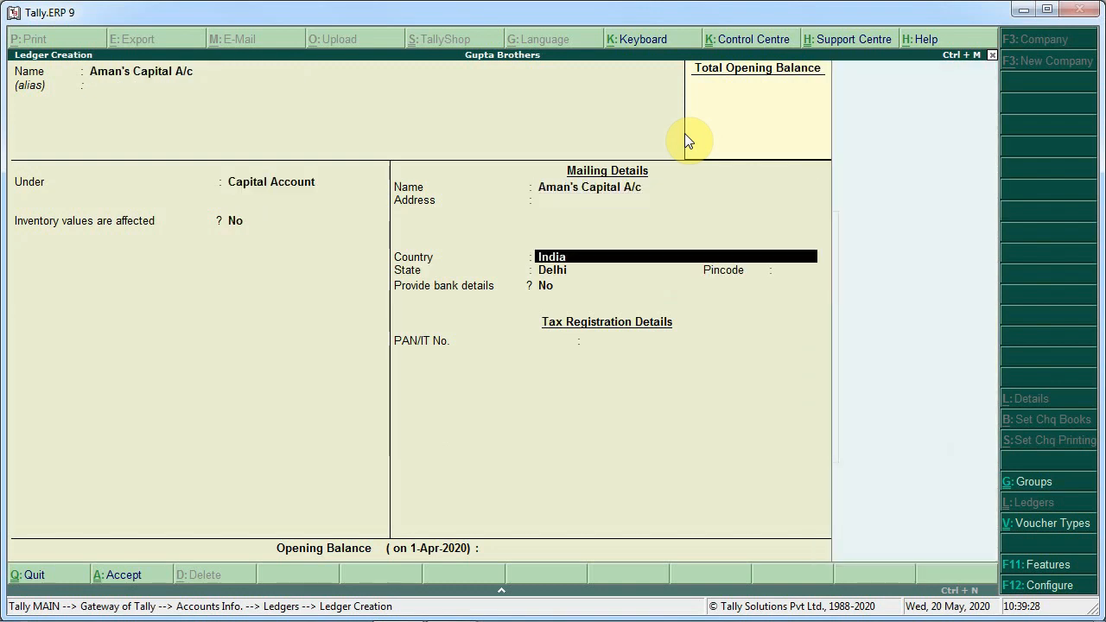
key(Return)
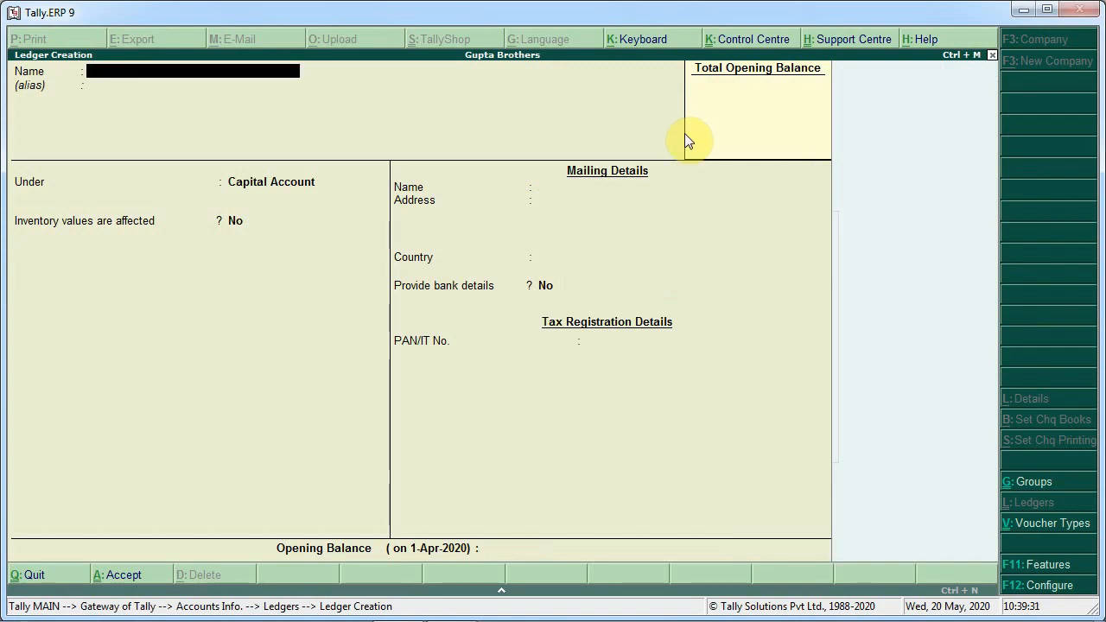
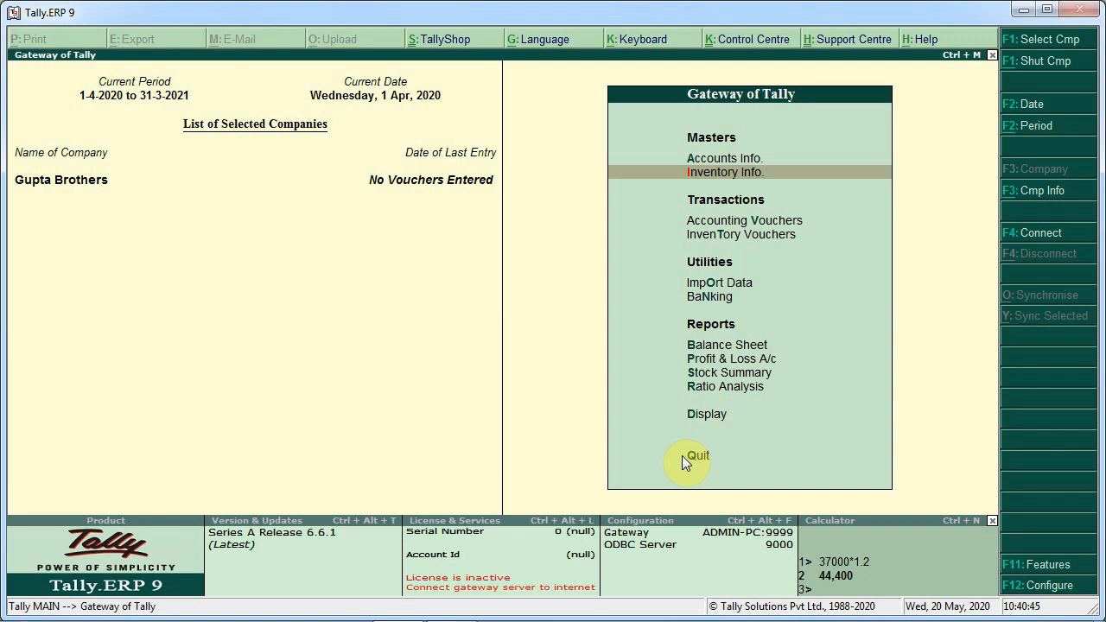
Record a receipt voucher into Cash from the owner's Capital A/c for 25,00,000 and accept it
key(Down)
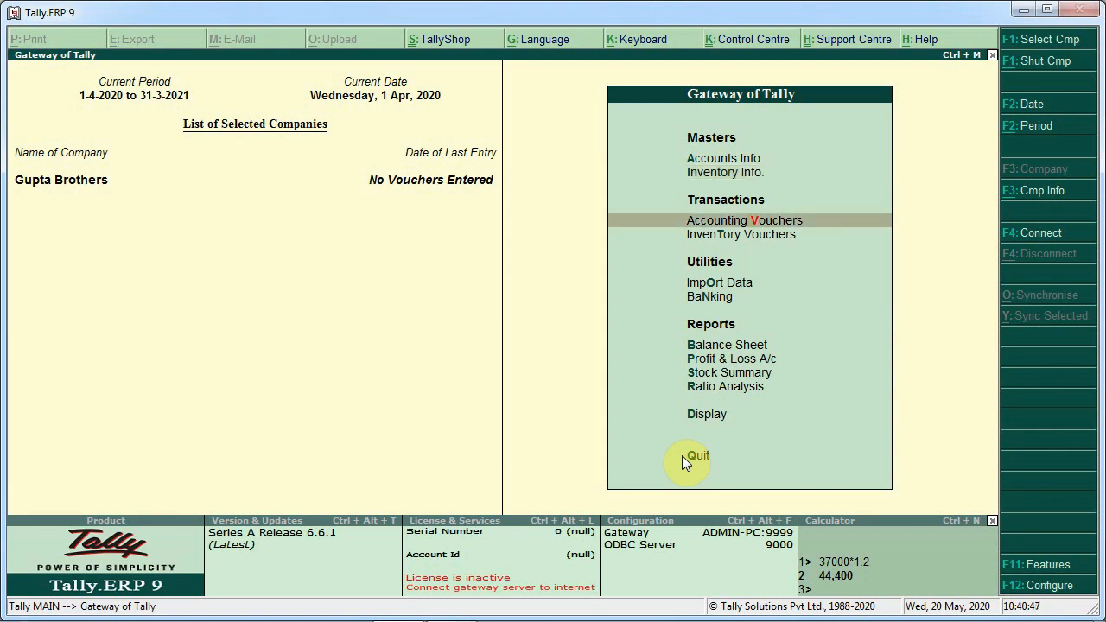
key(Return)
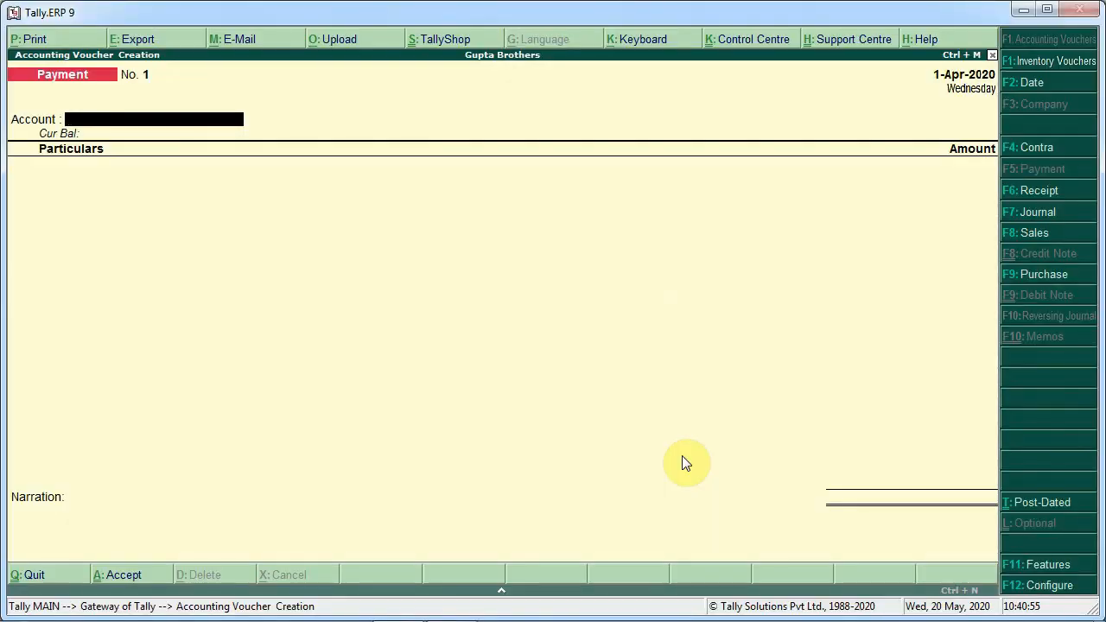
key(F6)
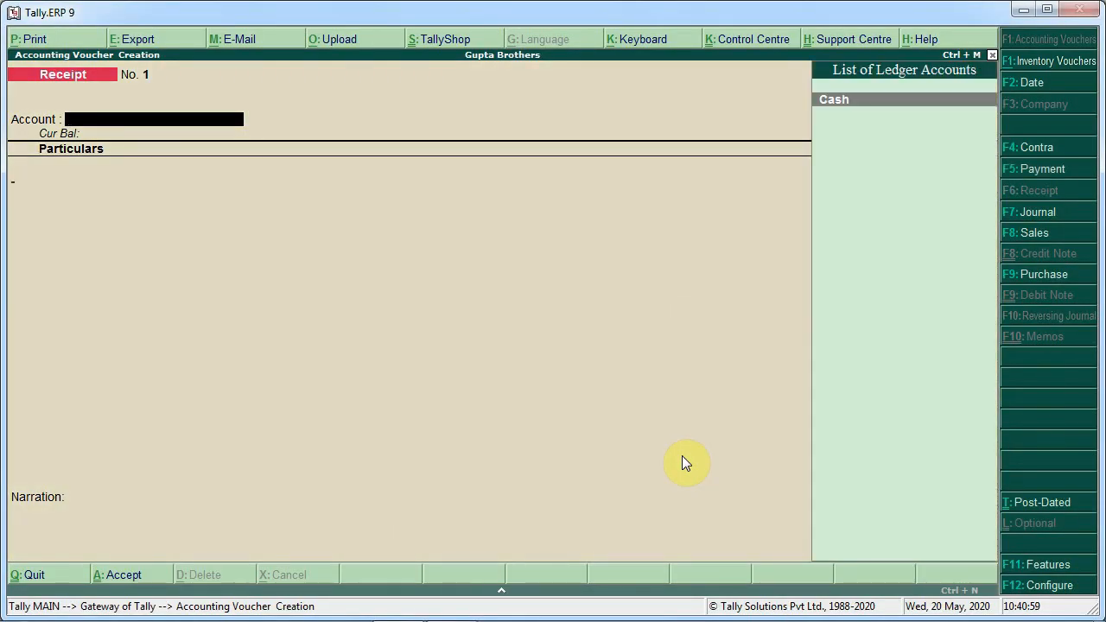
key(Return)
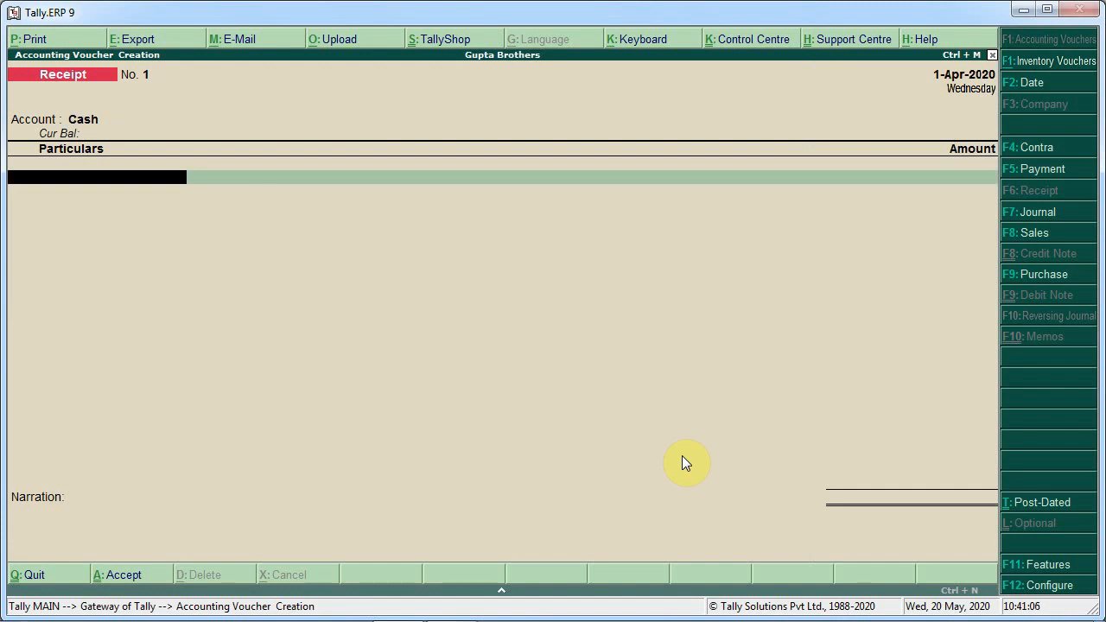
text(Am)
key(Return)
text(2)
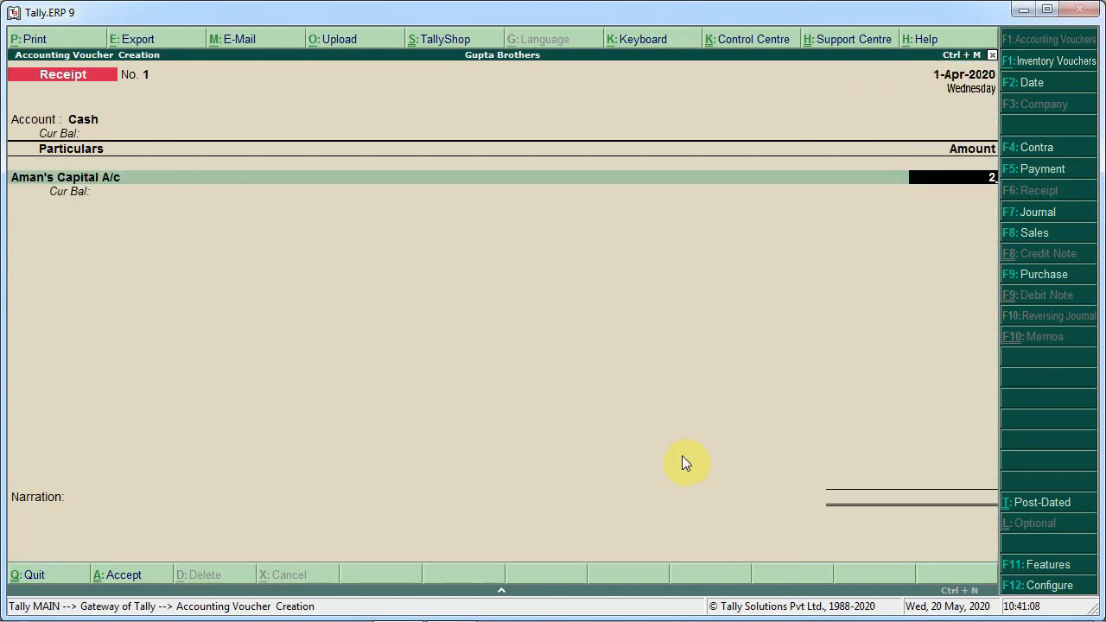
text(500000)
key(Return)
key(Return)
key(Return)
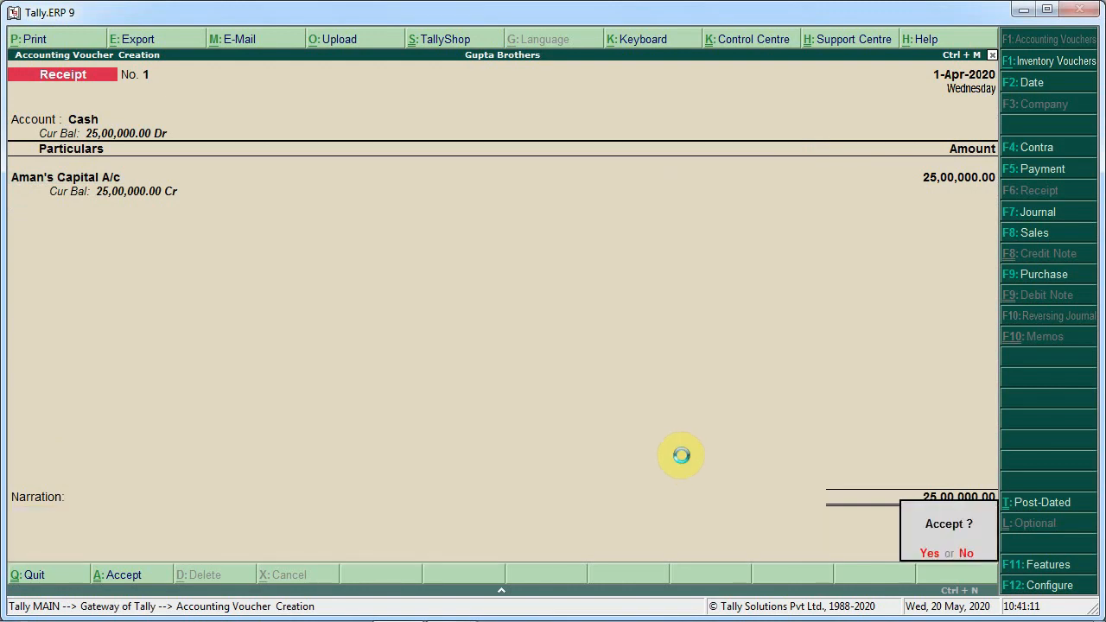
key(Return)
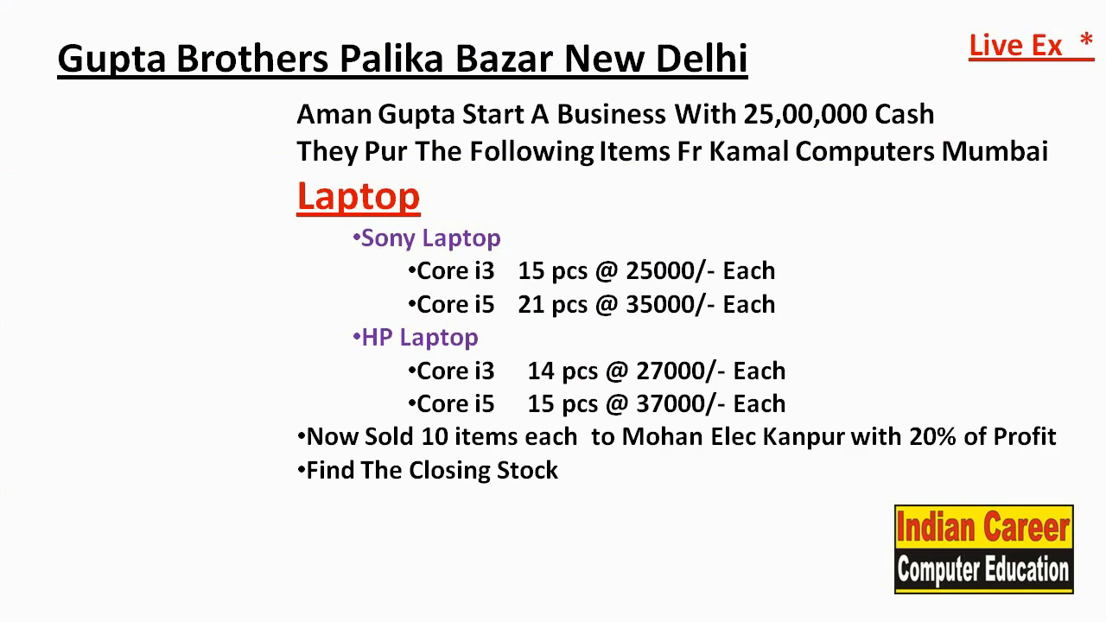
Start a purchase voucher with Kamal Computers Mumbai as party and Purchase A/c as the purchase ledger
key(alt+Tab)
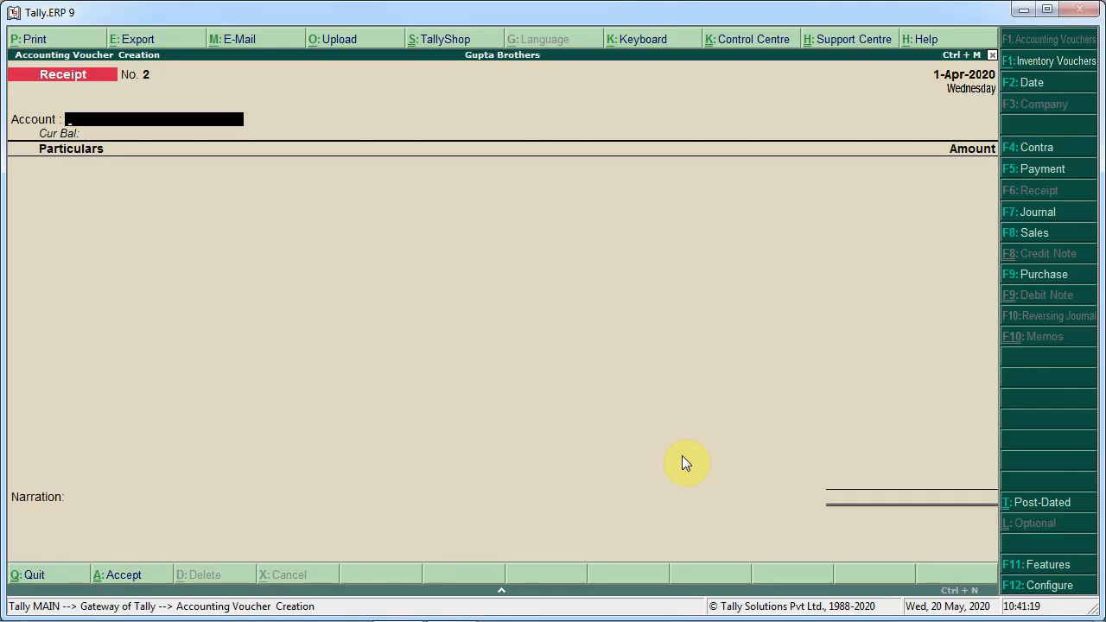
key(F9)
key(Return)
key(Return)
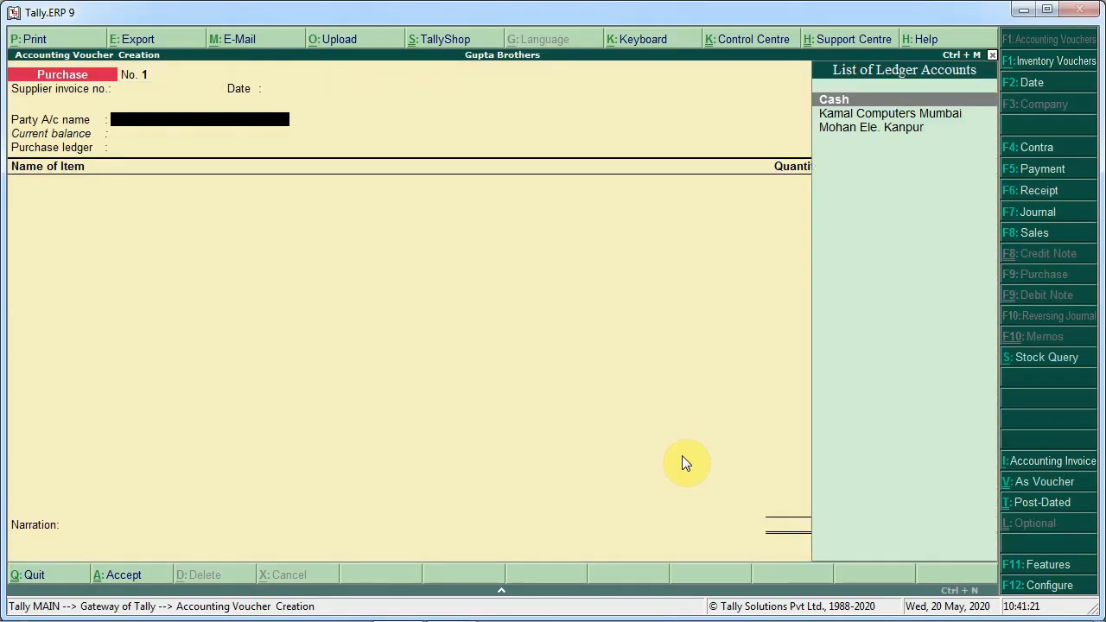
key(Down)
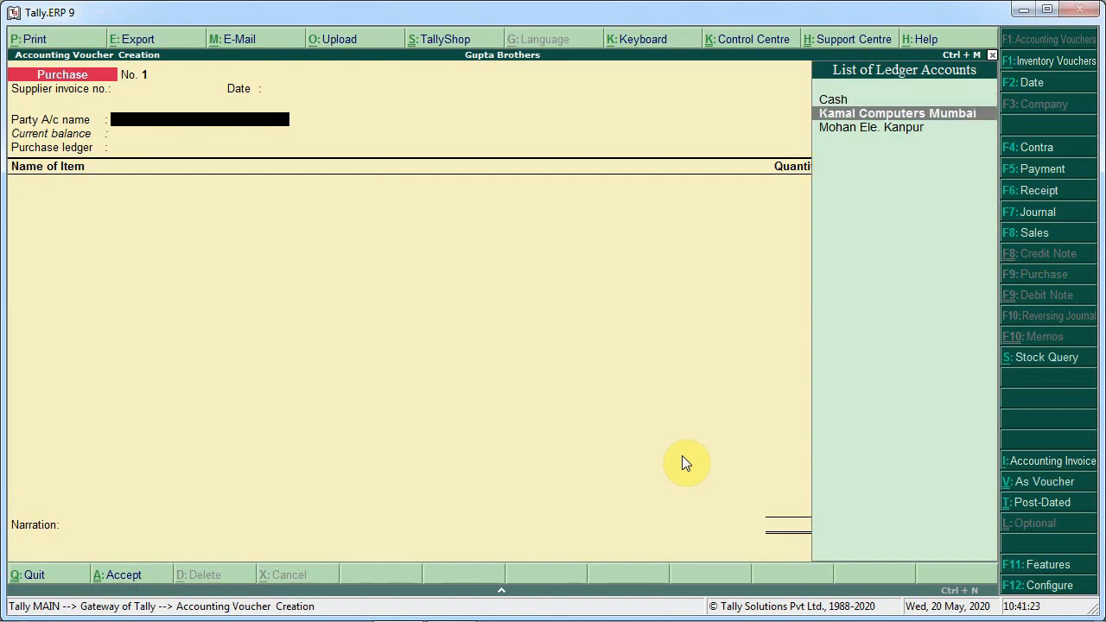
key(Return)
key(Return)
key(Return)
key(Return)
key(Return)
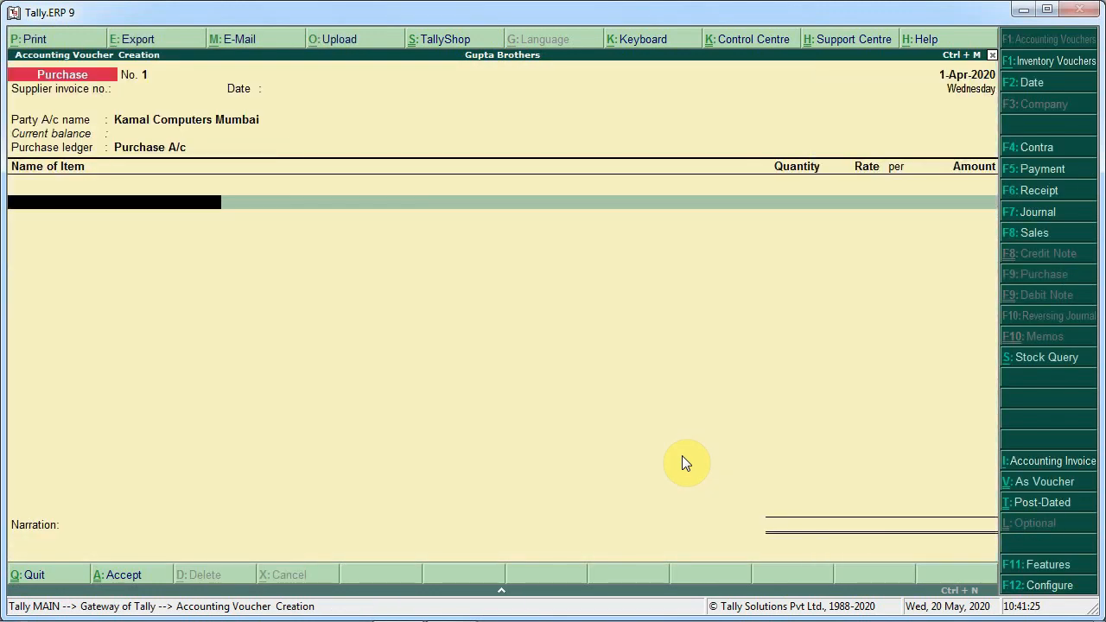
Add Hp I3 Laptop to the purchase, 14 pcs at 27,000 each, checking the brief for the quantity
key(Down)
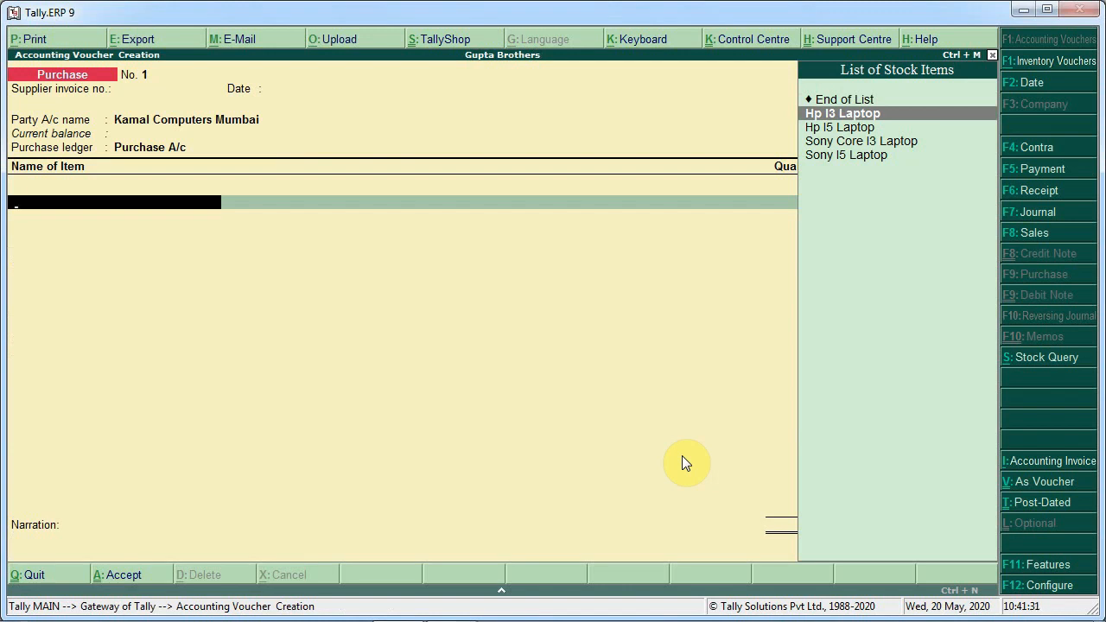
key(Return)
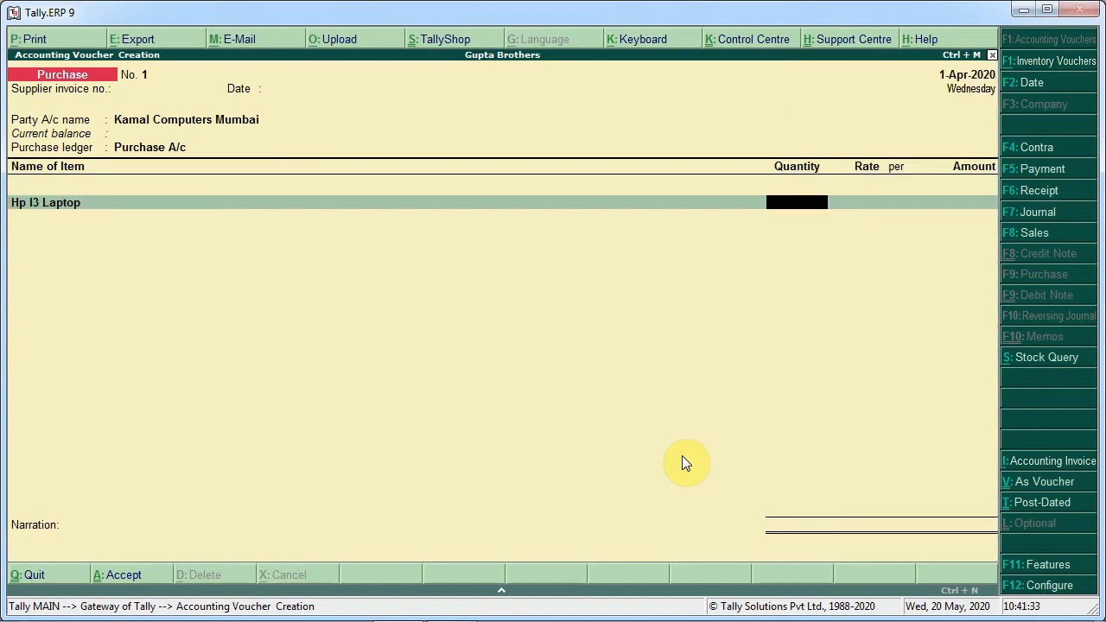
key(alt+Tab)
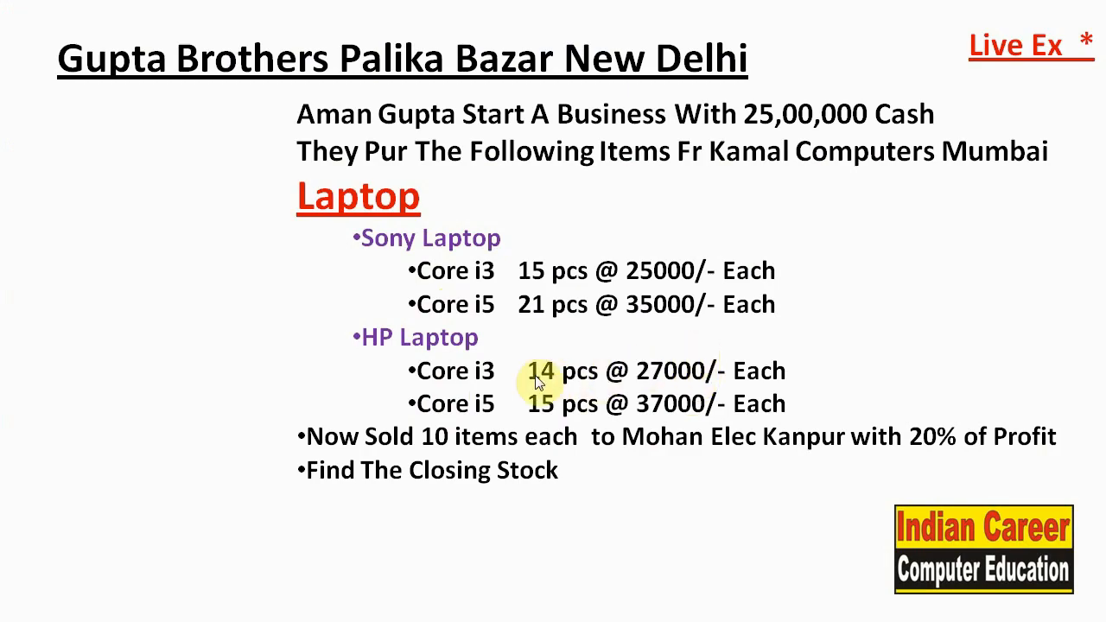
key(alt+Tab)
text(14)
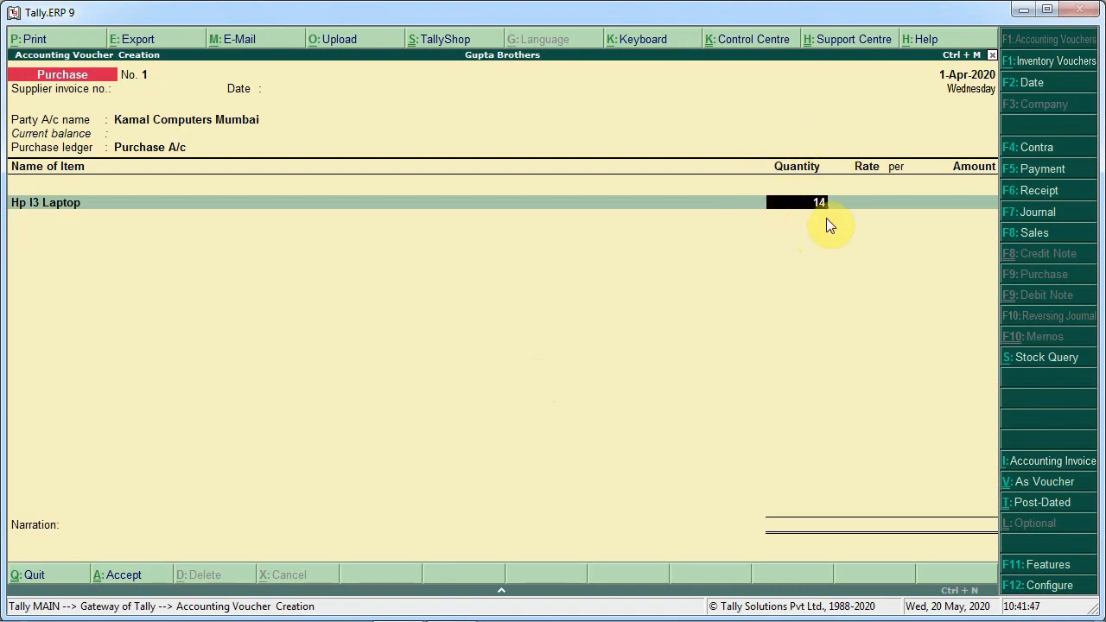
key(Return)
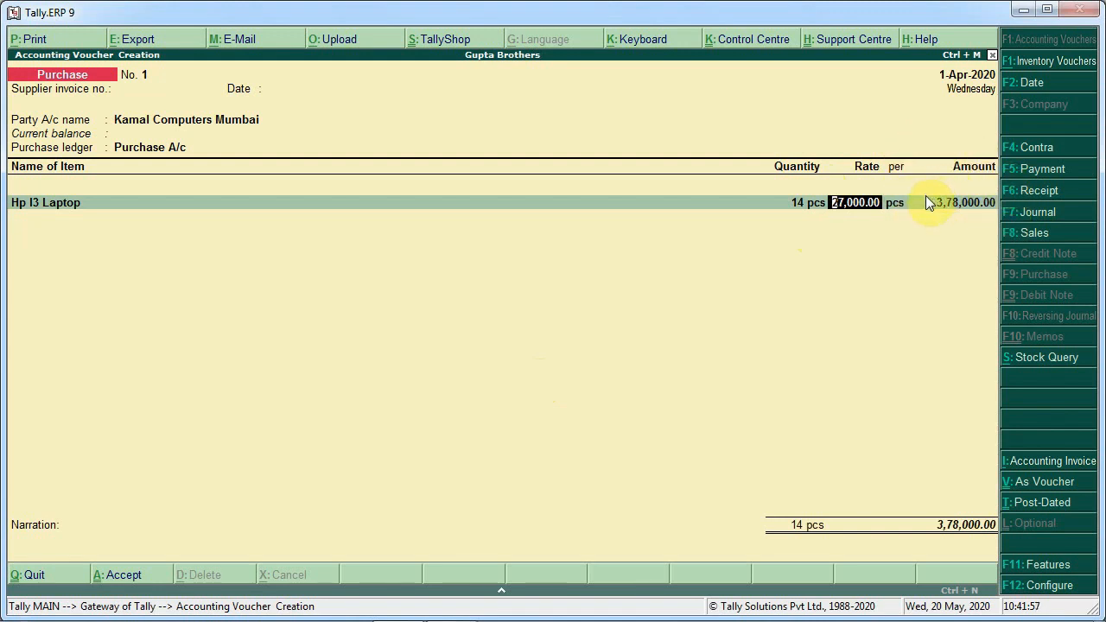
key(Return)
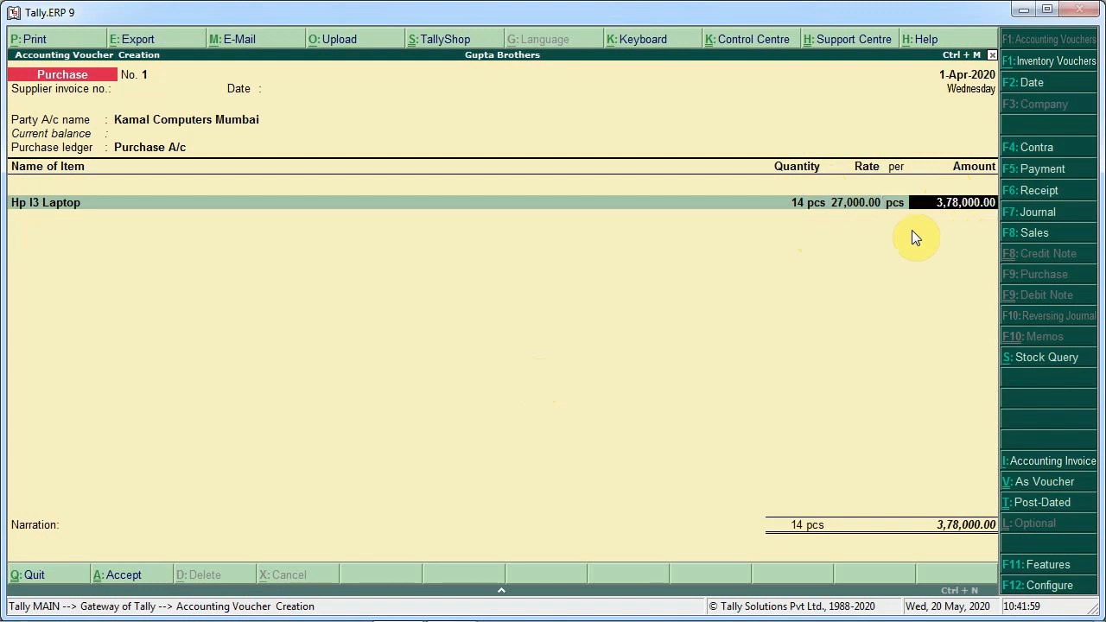
key(Return)
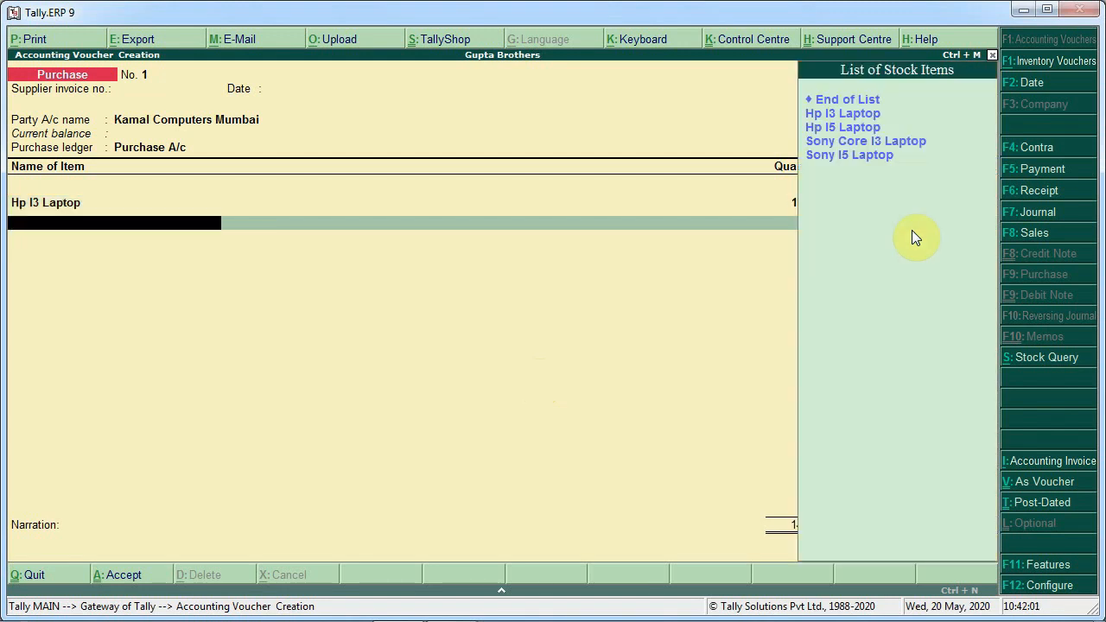
Add Hp I5 Laptop to the purchase, 15 pcs at 37,000 each
key(Down)
key(Down)
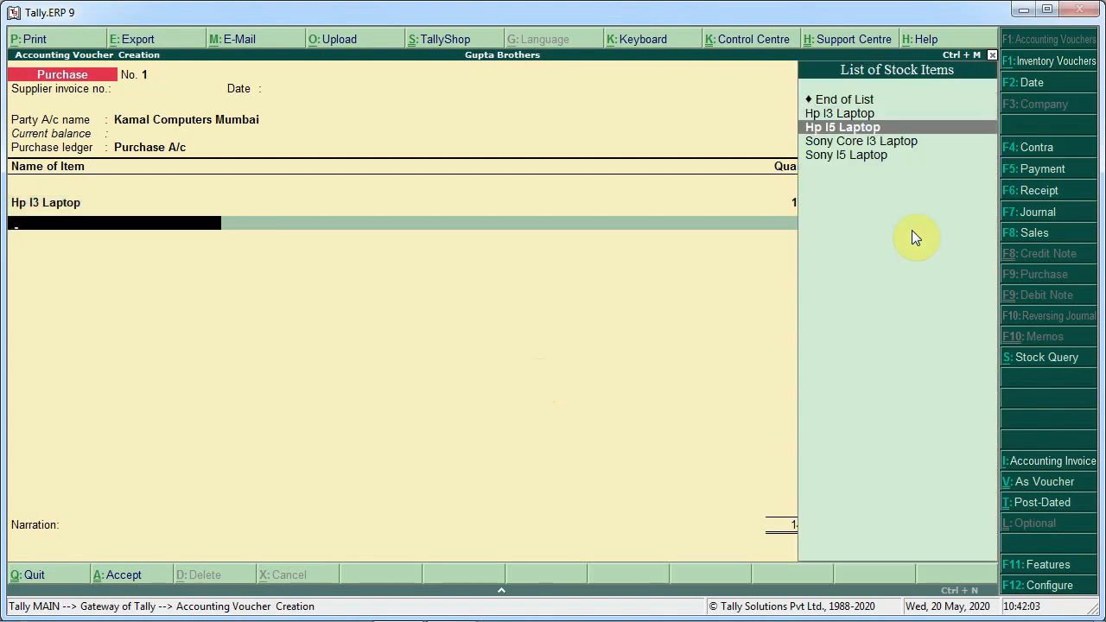
key(Return)
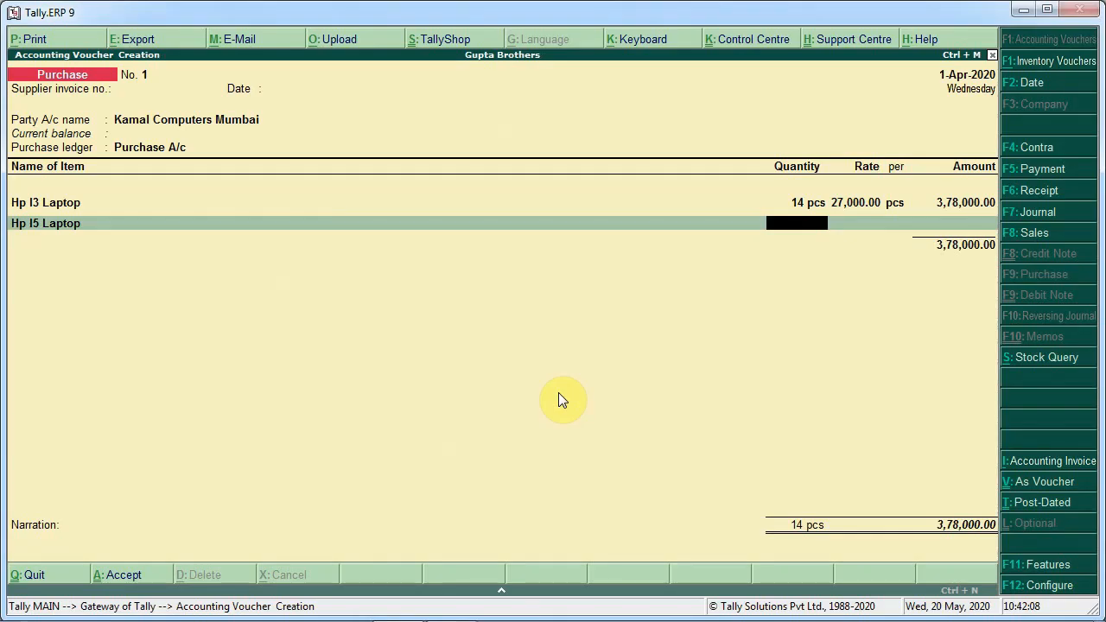
text(15)
key(Return)
Add Sony Core I3 Laptop to the purchase, 15 pcs at 25,000 each
key(Return)
key(Return)
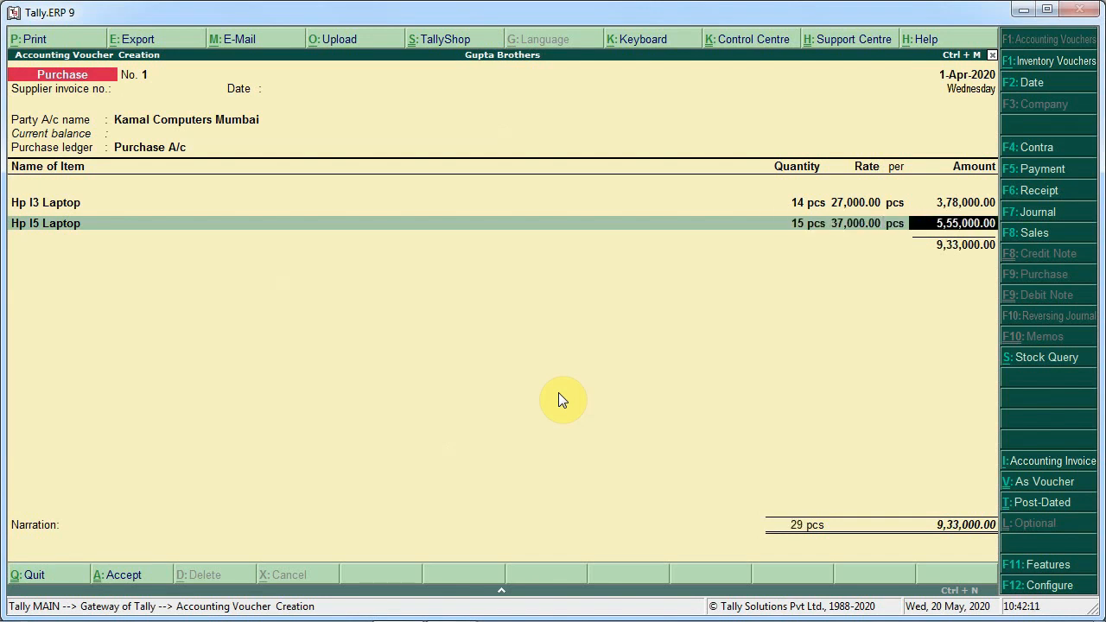
key(Return)
key(Down)
key(Down)
key(Down)
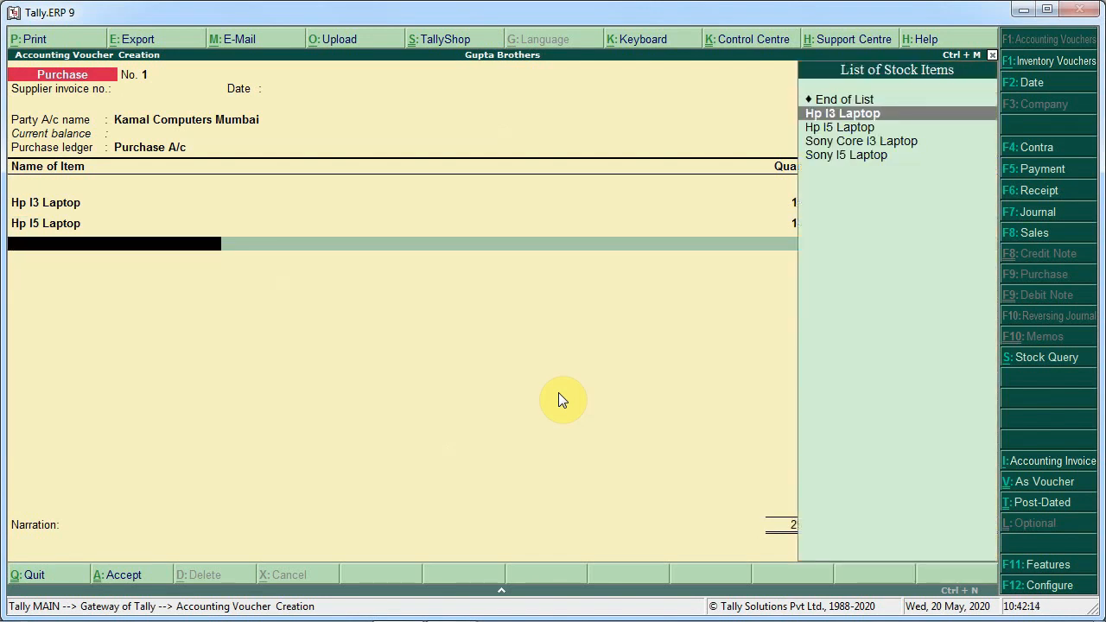
key(Return)
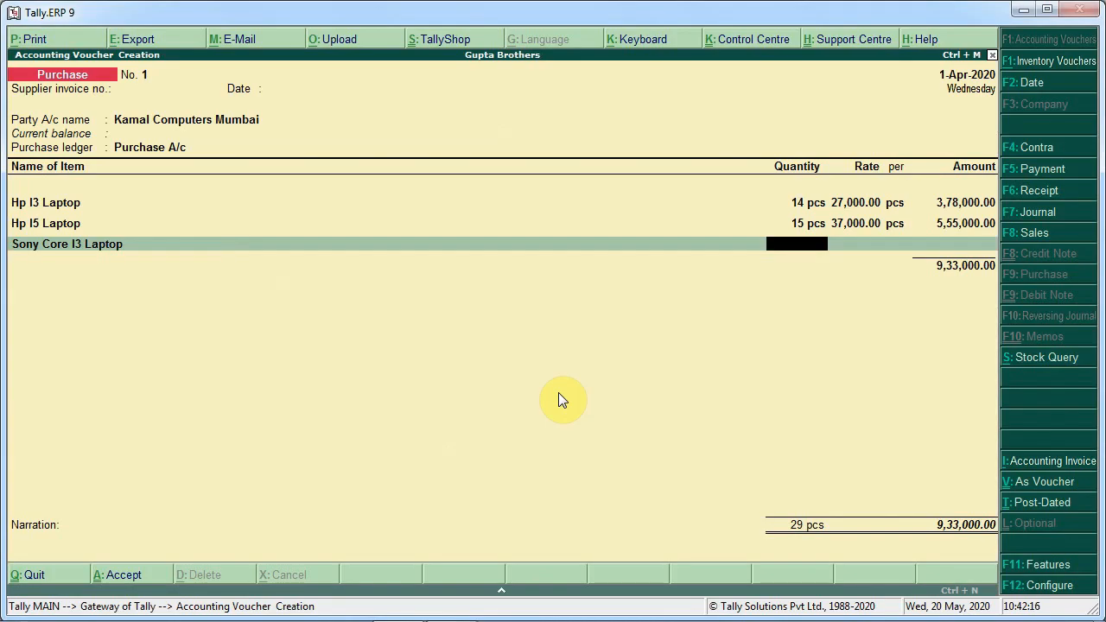
key(alt+Tab)
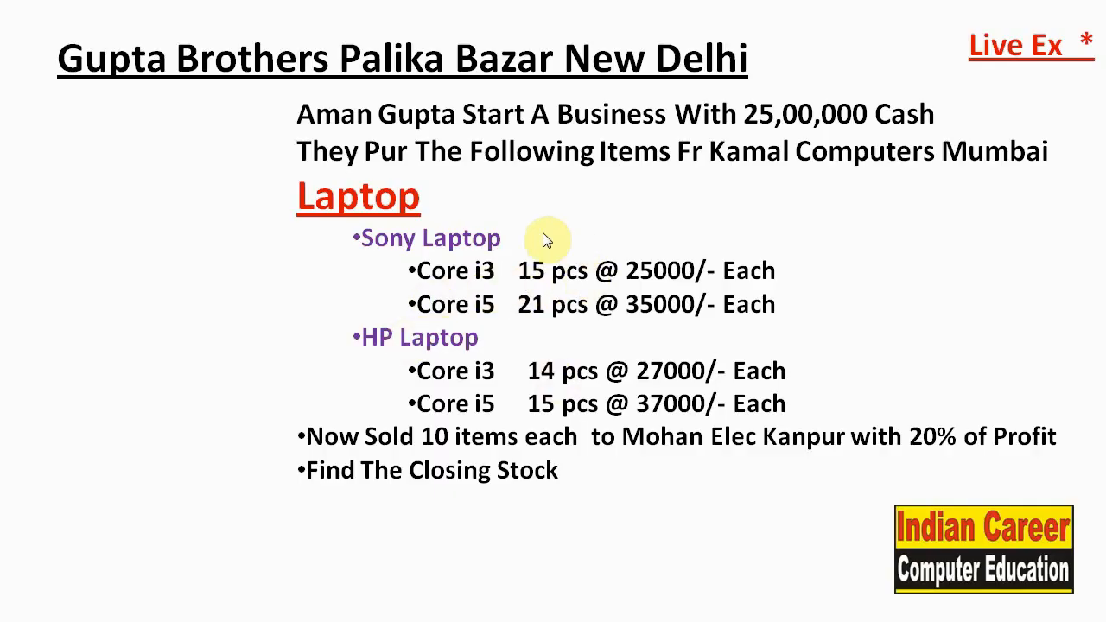
key(alt+Tab)
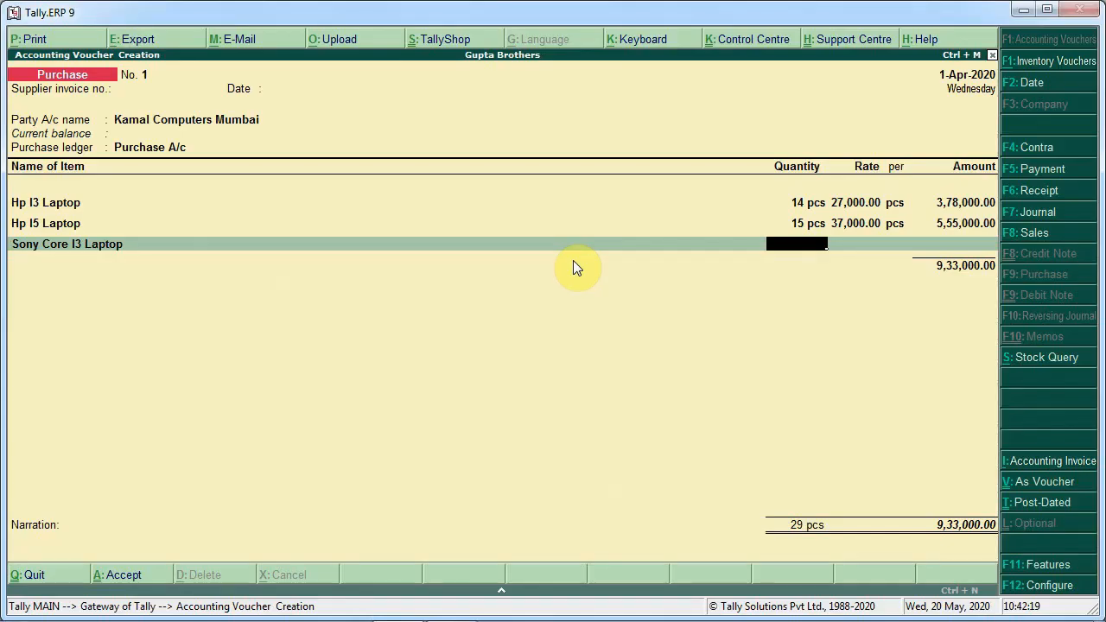
text(15)
key(Return)
key(Return)
key(Return)
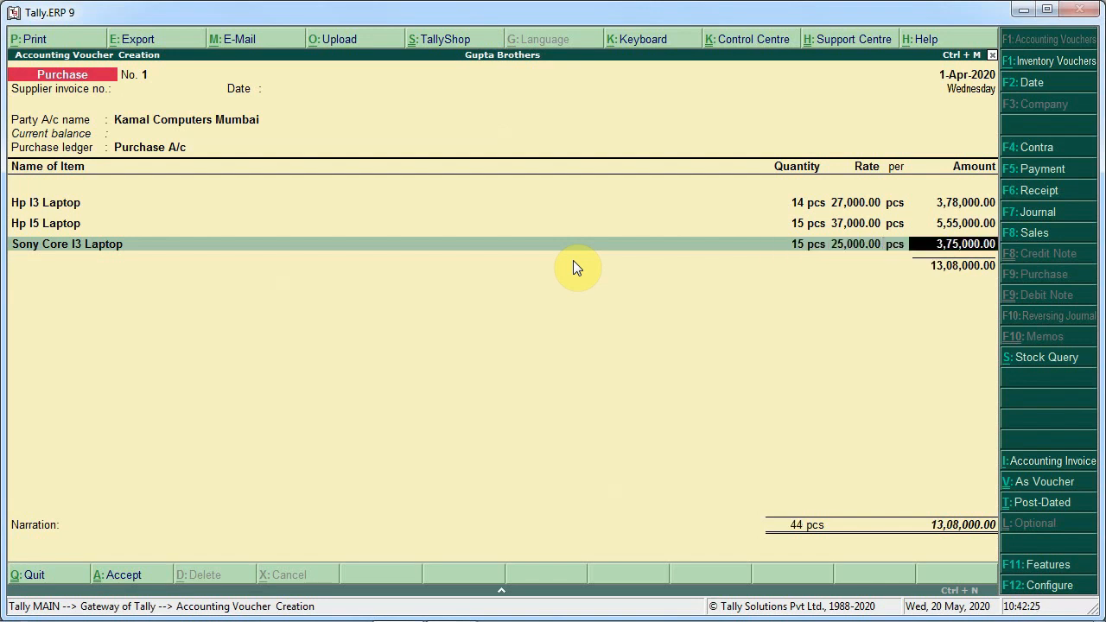
Add Sony I5 Laptop, 21 pcs at 35,000 each, then accept the purchase voucher
key(Down)
key(Down)
key(Down)
key(Down)
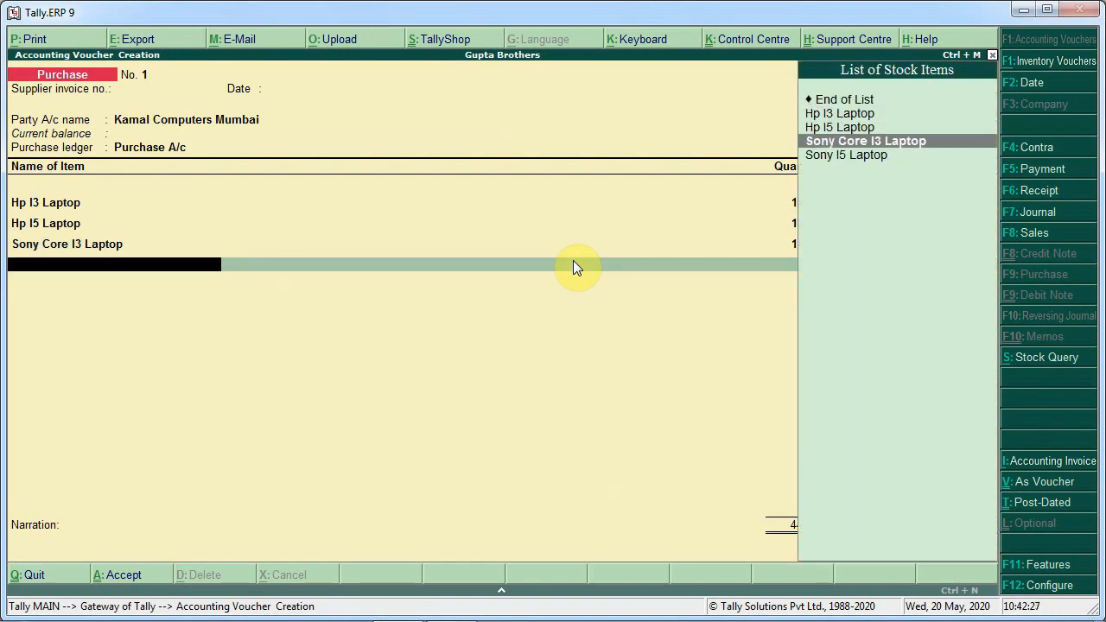
key(Return)
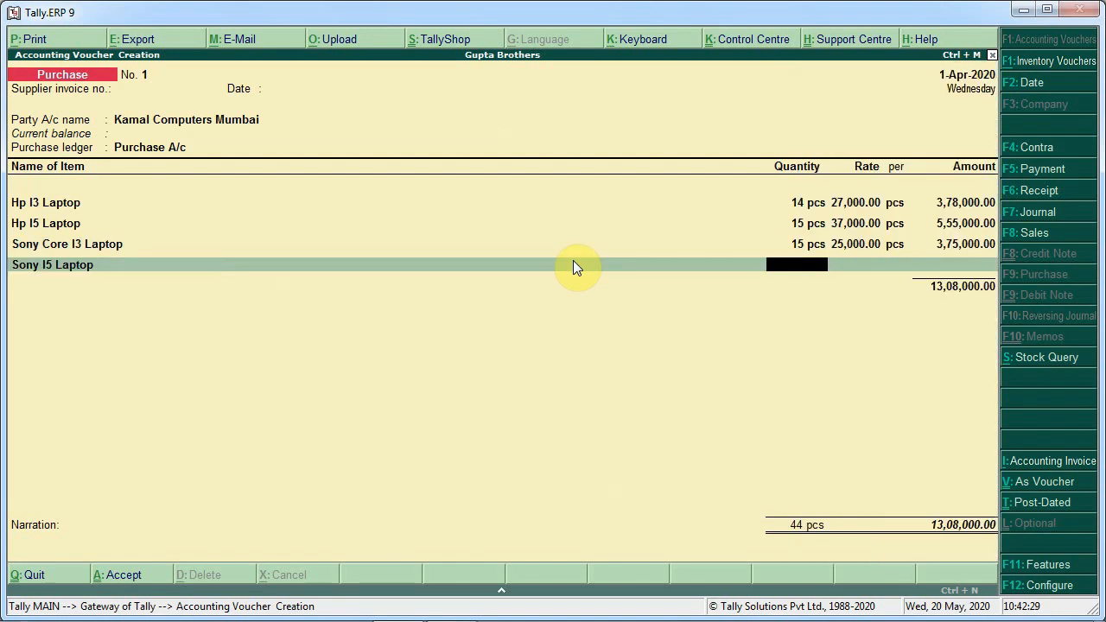
key(alt+Tab)
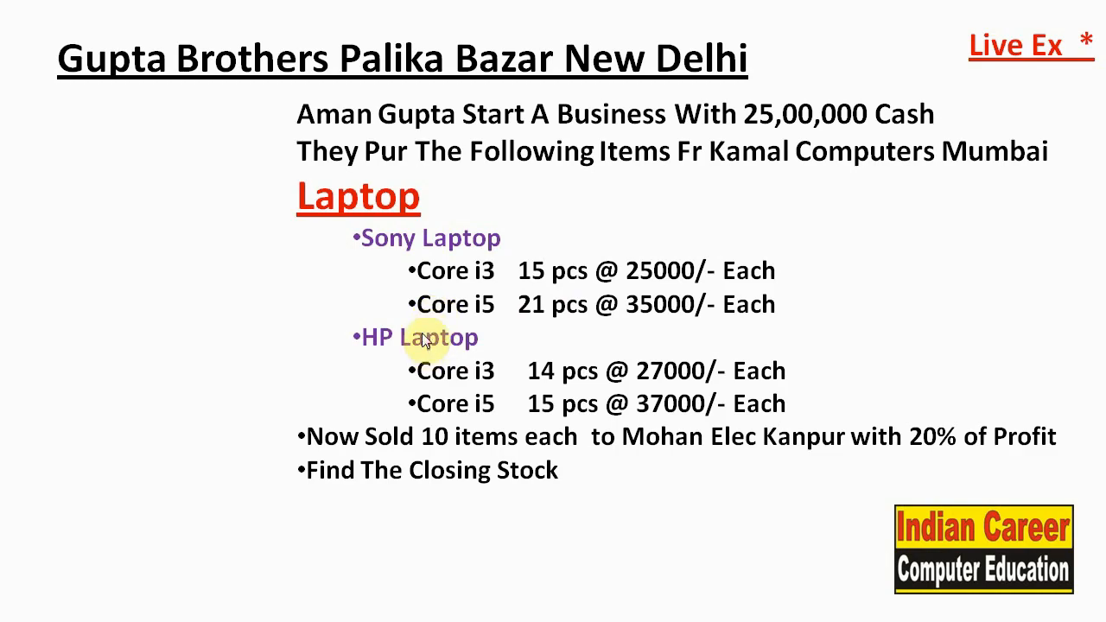
key(alt+Tab)
text(21)
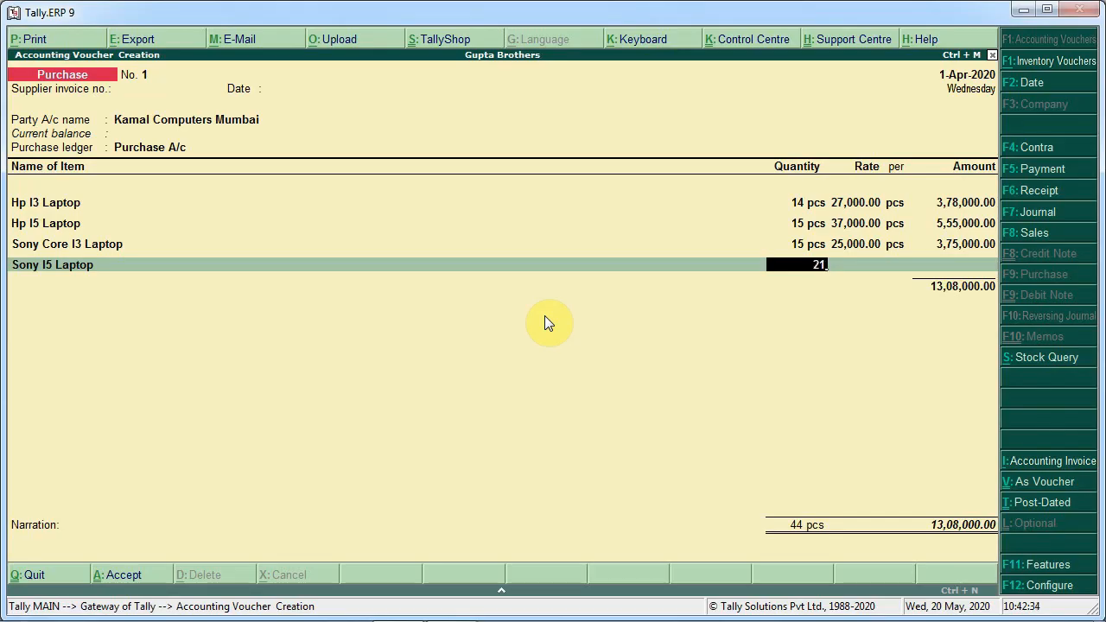
key(Return)
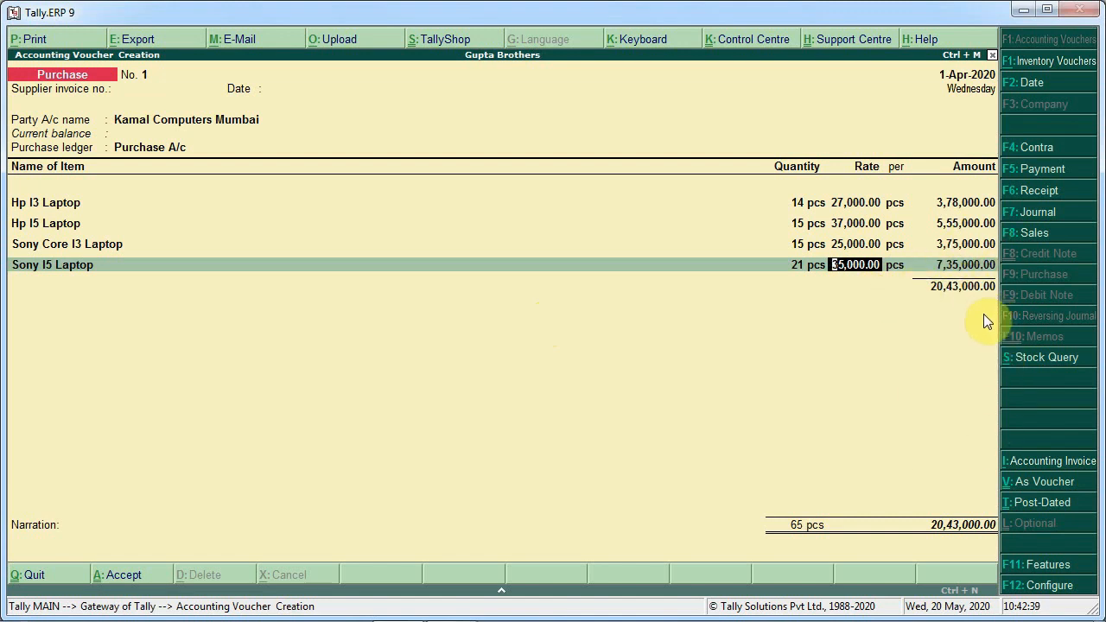
key(Return)
key(Return)
key(Return)
key(Return)
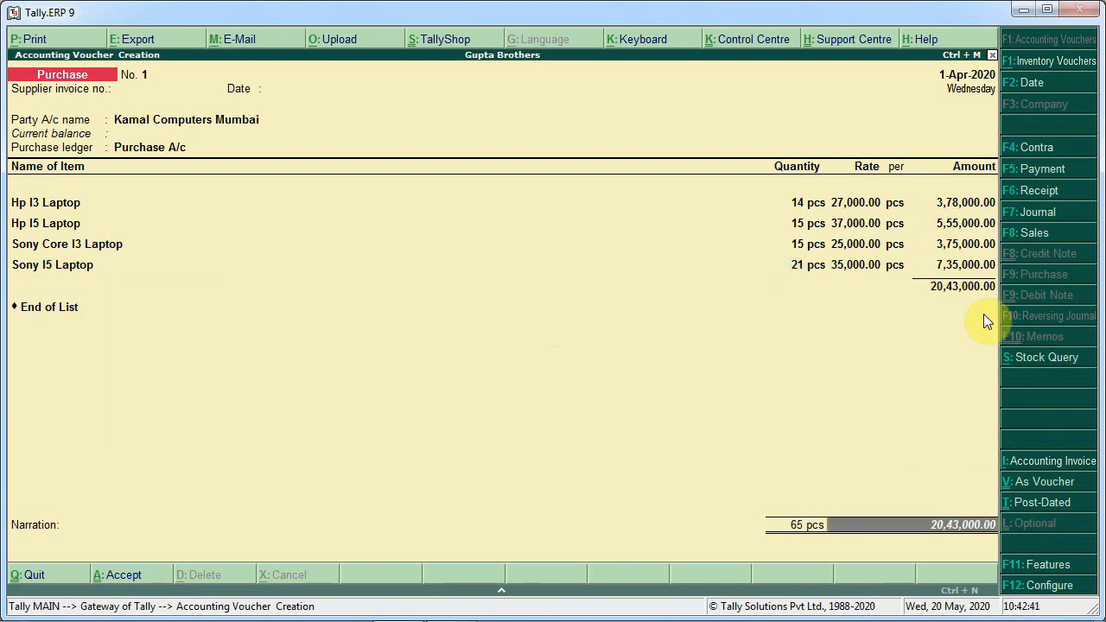
key(Return)
key(Return)
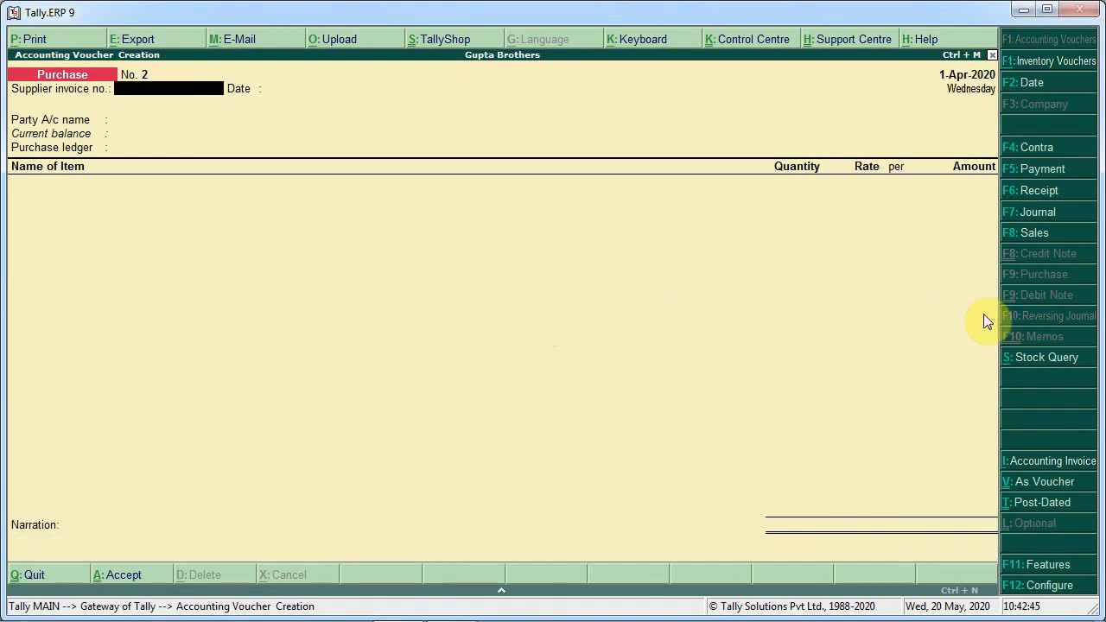
Check the exercise brief's sales instructions
key(alt+Tab)
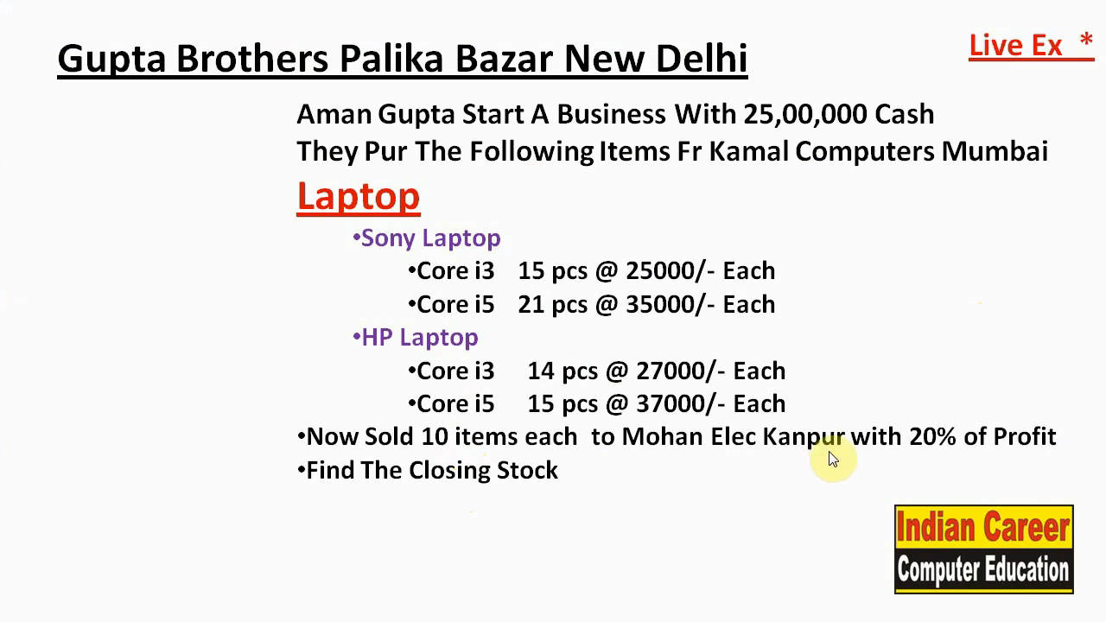
Start a sales voucher and select Mohan Ele. Kanpur as the party, passing through the party details
key(alt+Tab)
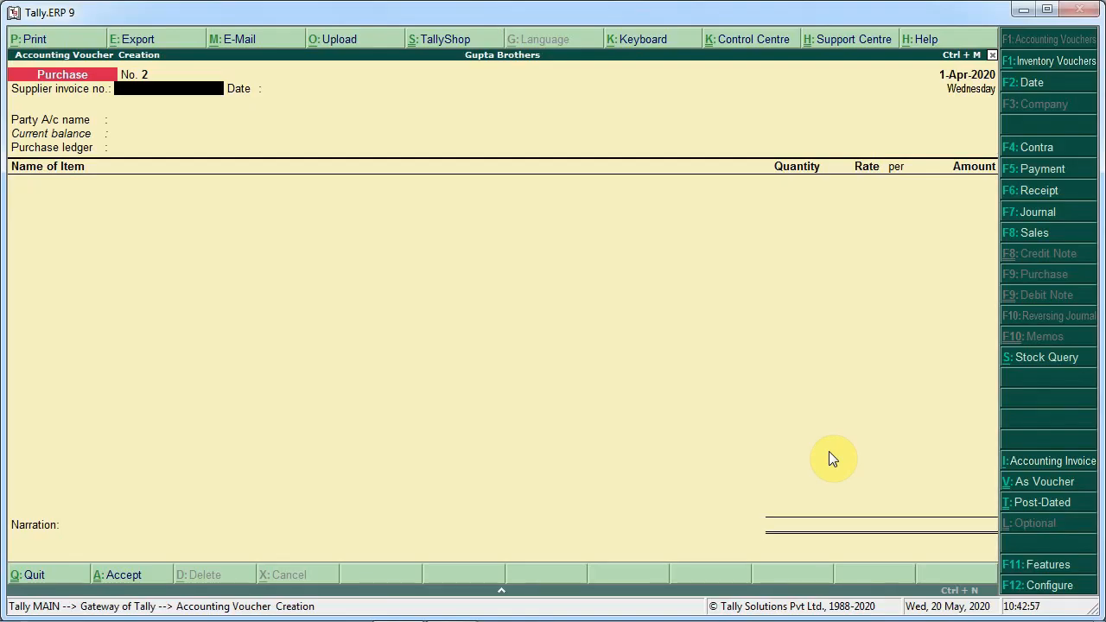
key(F8)
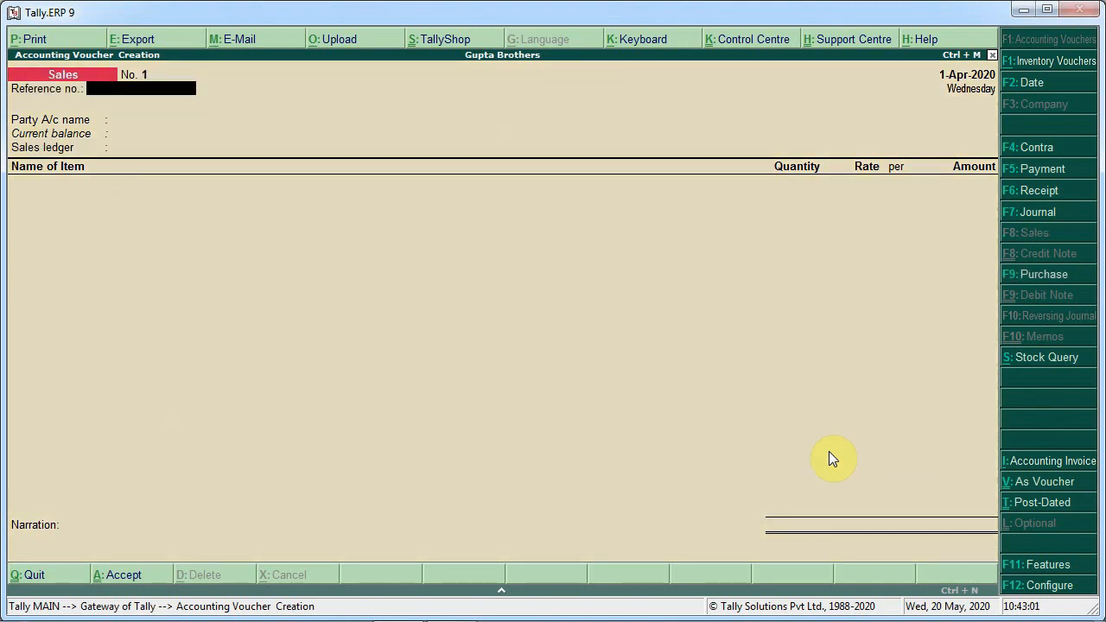
key(Return)
key(Down)
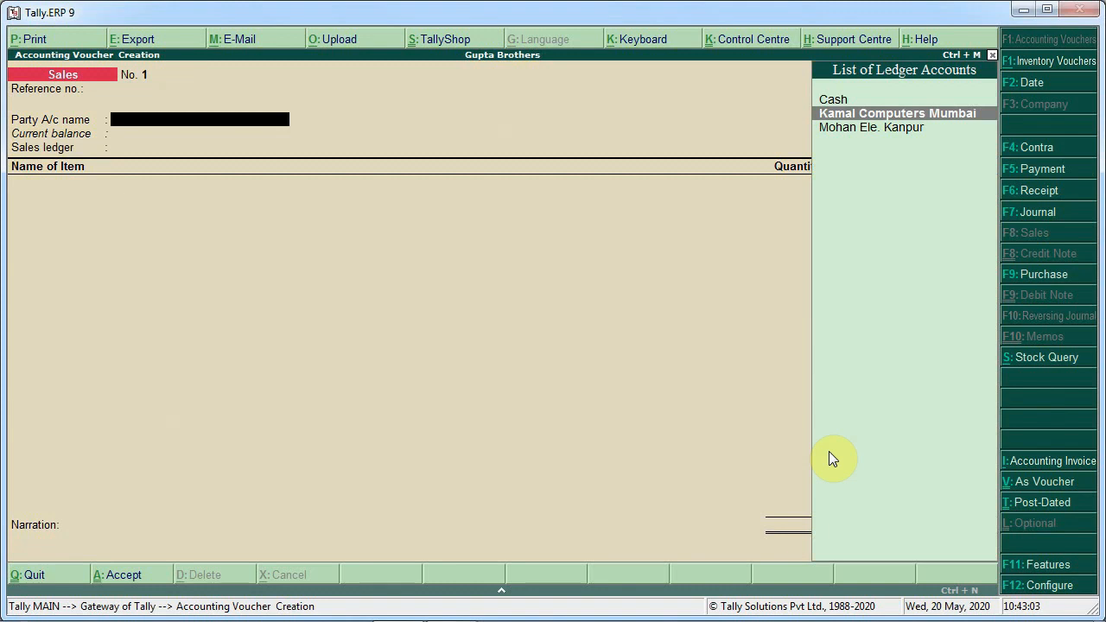
key(Down)
key(Return)
key(Return)
key(Return)
key(Return)
key(Return)
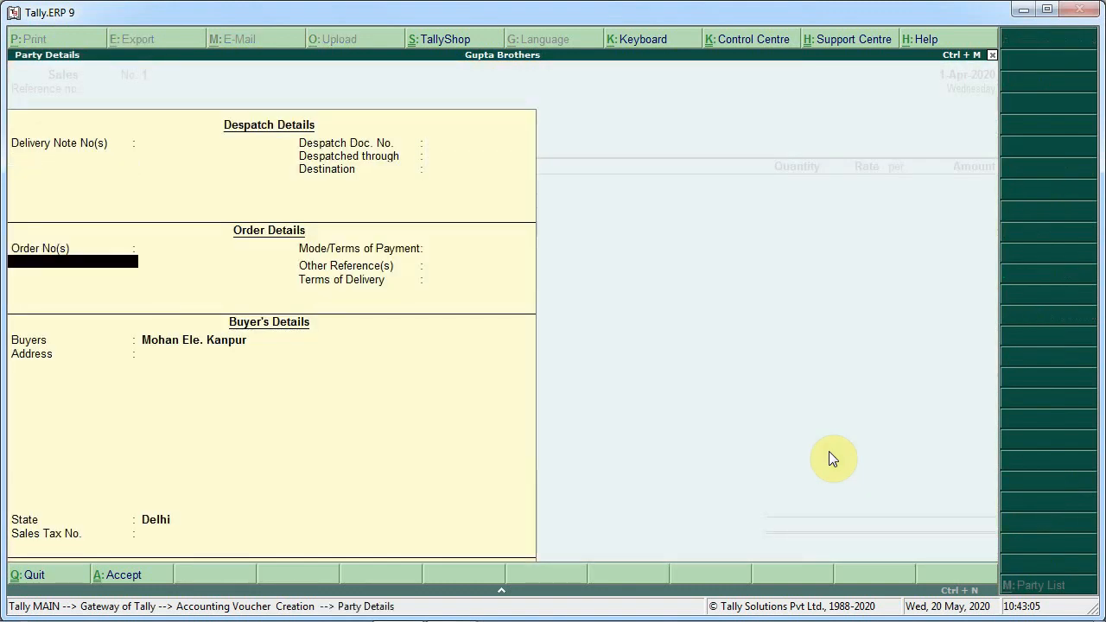
key(Return)
key(Return)
key(Return)
key(Return)
key(Return)
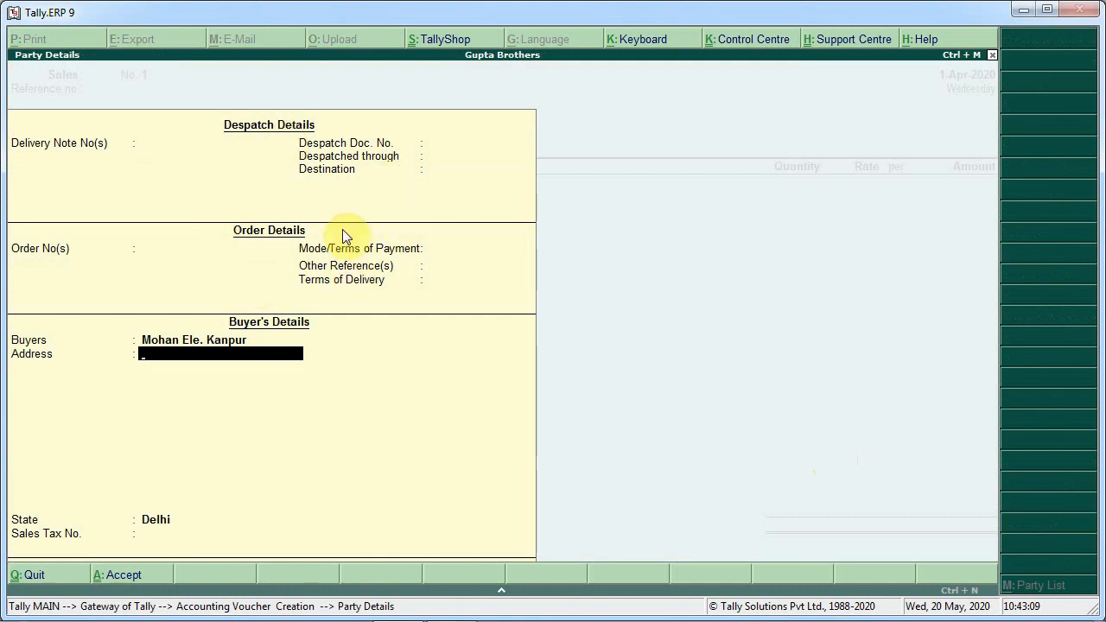
key(Return)
key(Return)
key(Return)
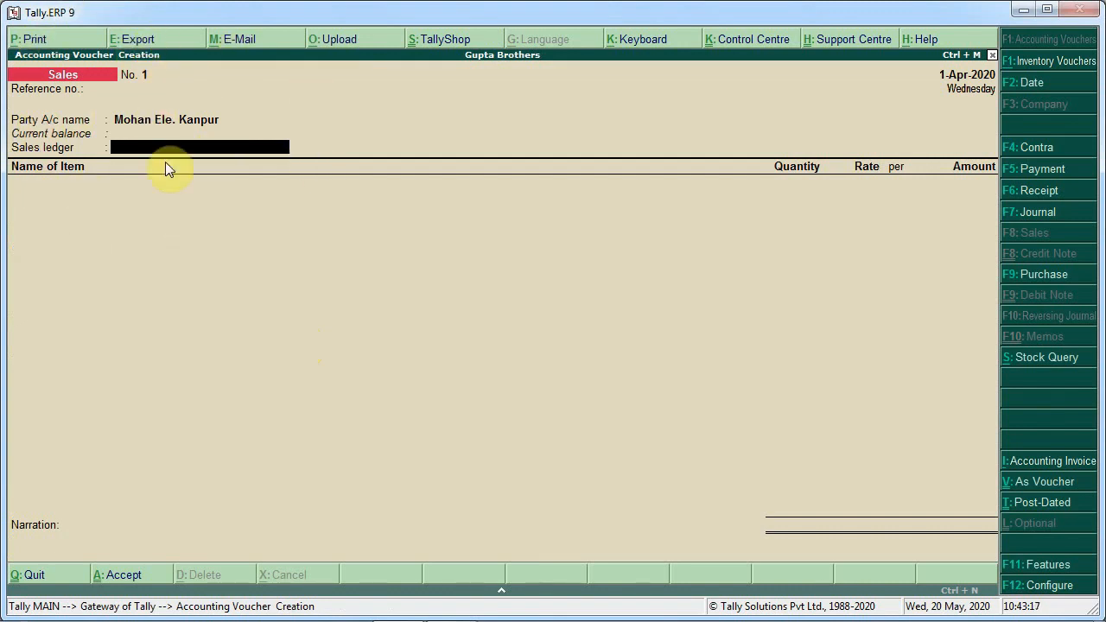
Create a Sales A/c ledger under Sales Accounts and use it as the sales ledger
key(alt+c)
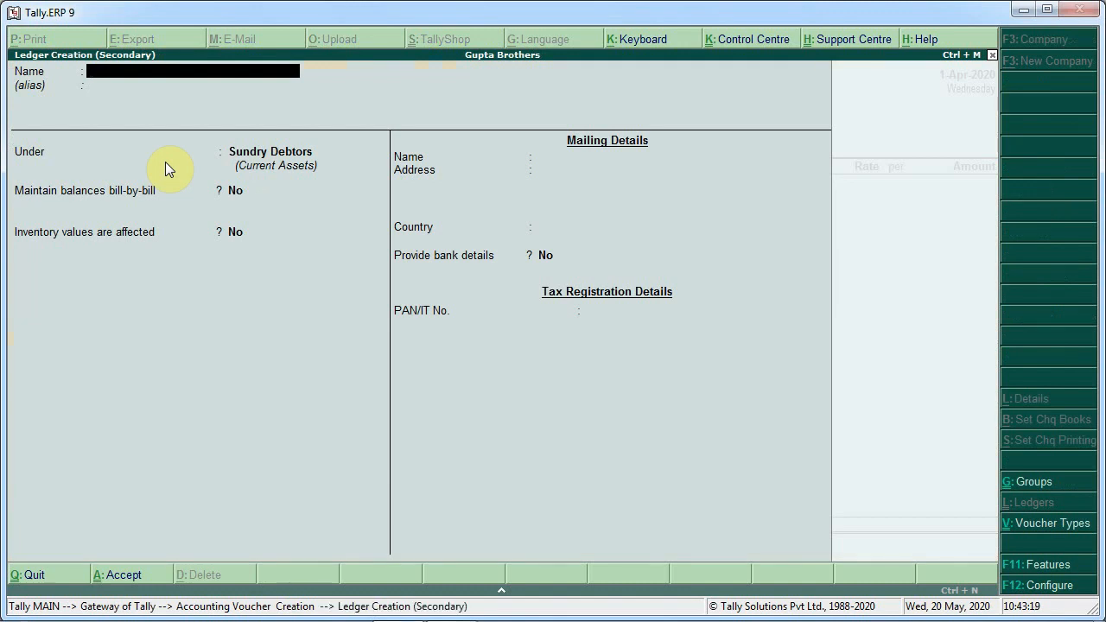
text(Sales A/c)
key(Return)
text(Sal)
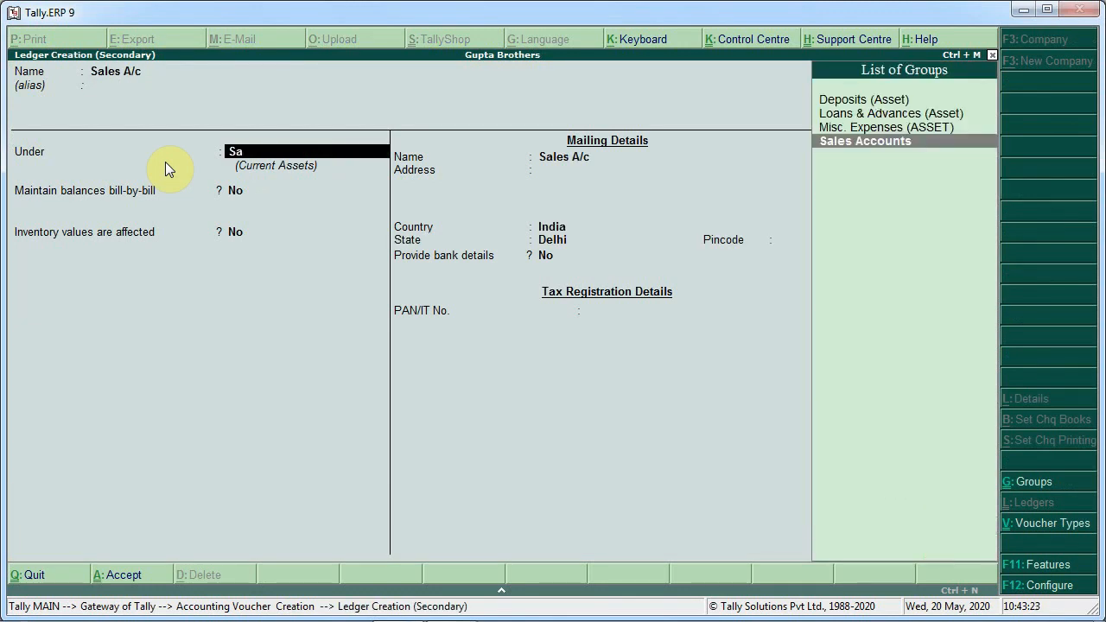
key(Return)
key(Return)
key(Return)
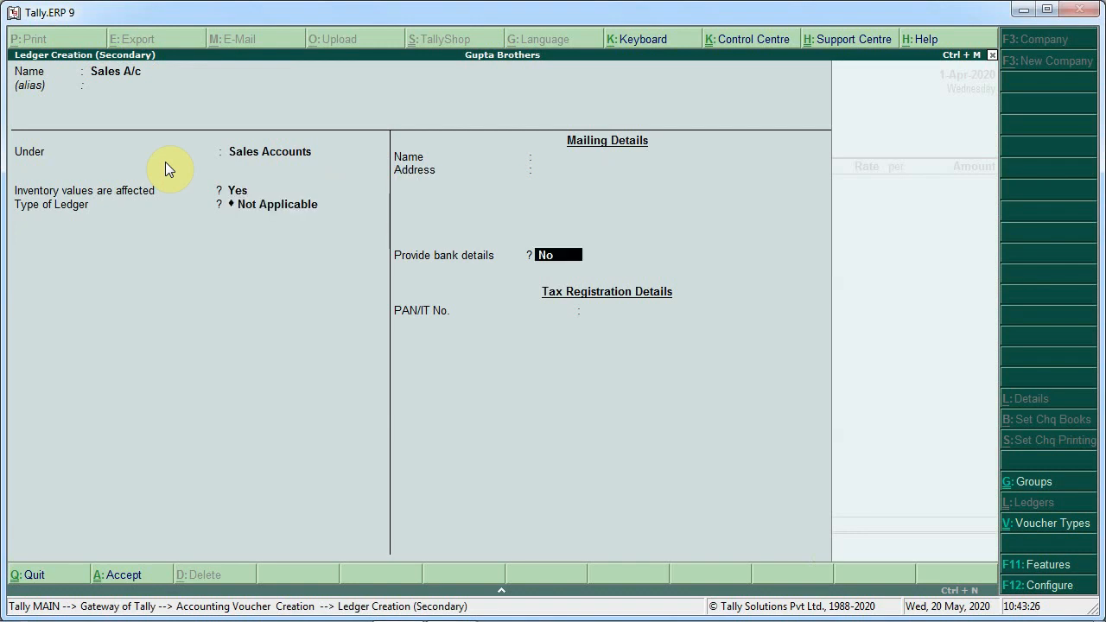
key(Return)
key(Return)
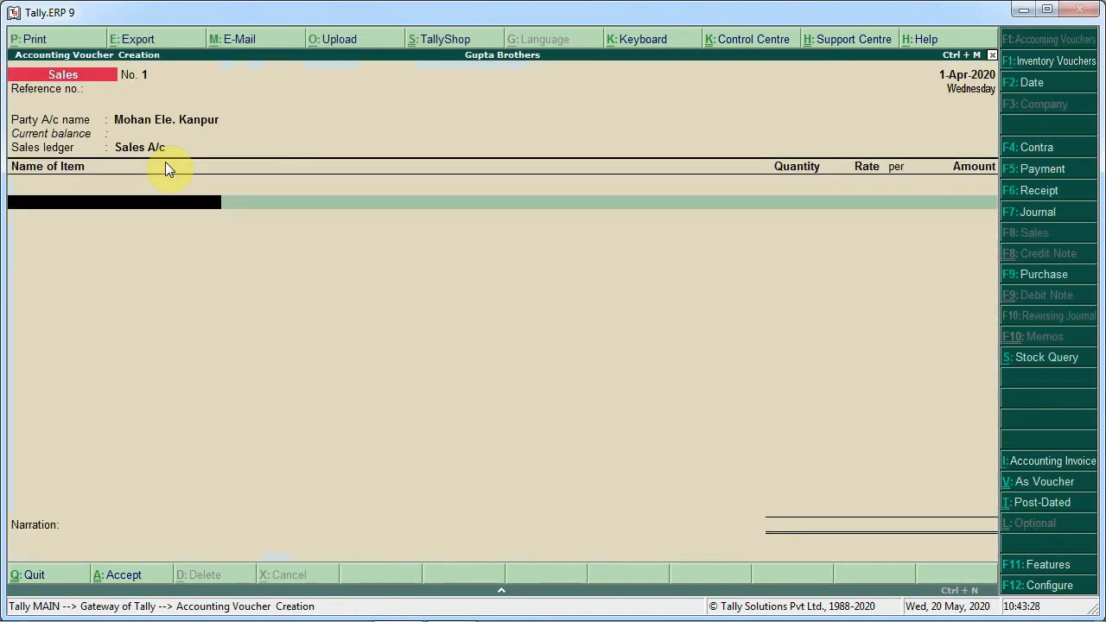
Add Hp I3 Laptop to the sale, 10 pcs at 32,400 each
key(Down)
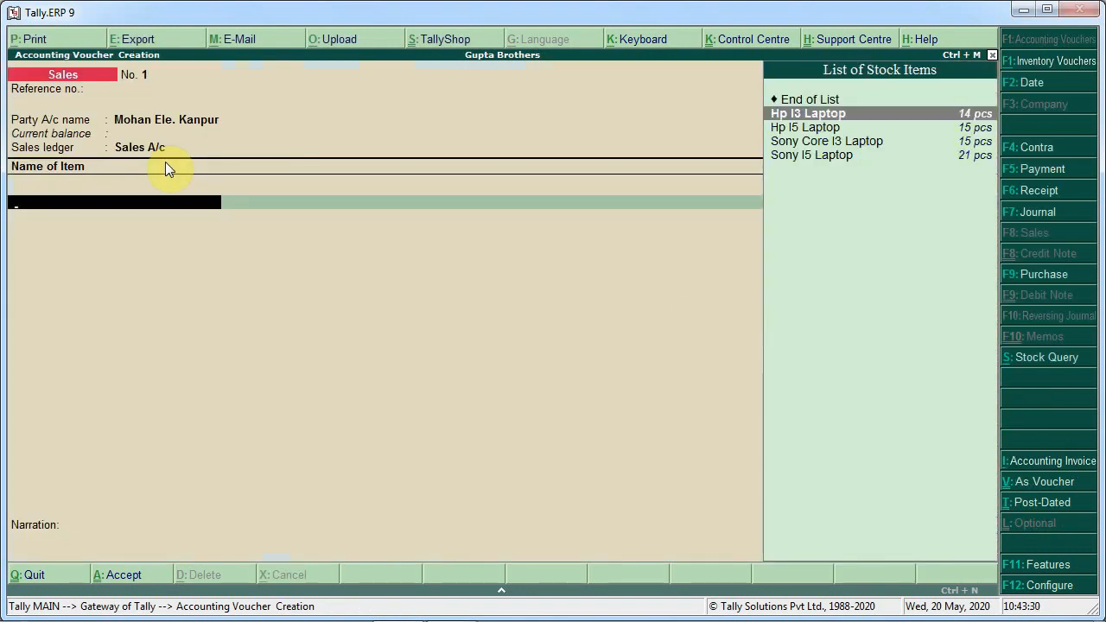
key(Return)
text(10)
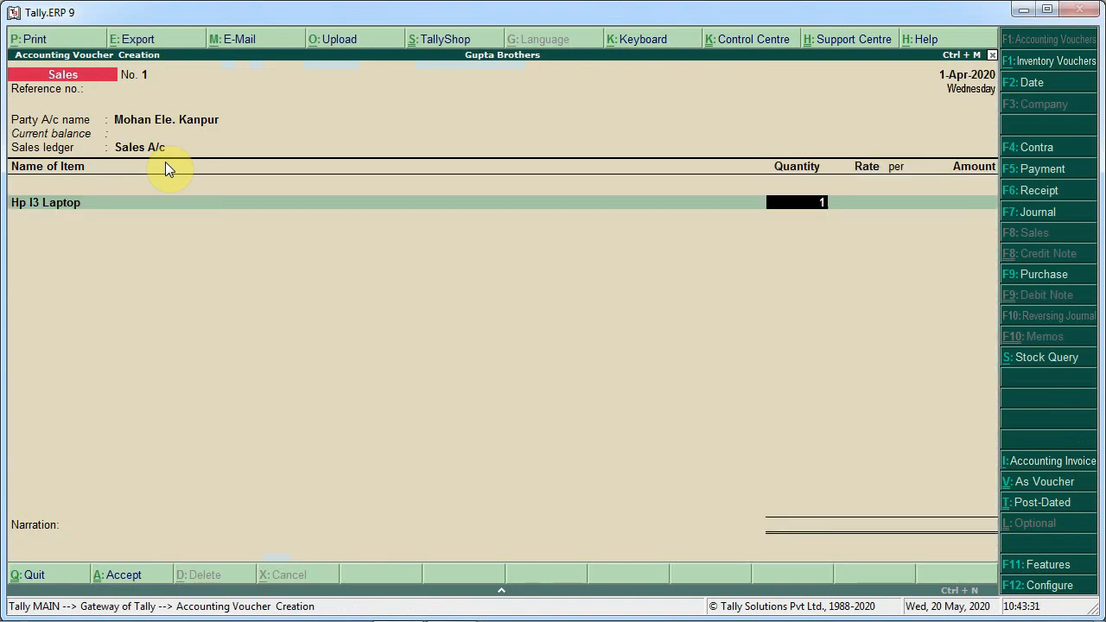
key(Return)
key(Return)
key(Return)
key(Return)
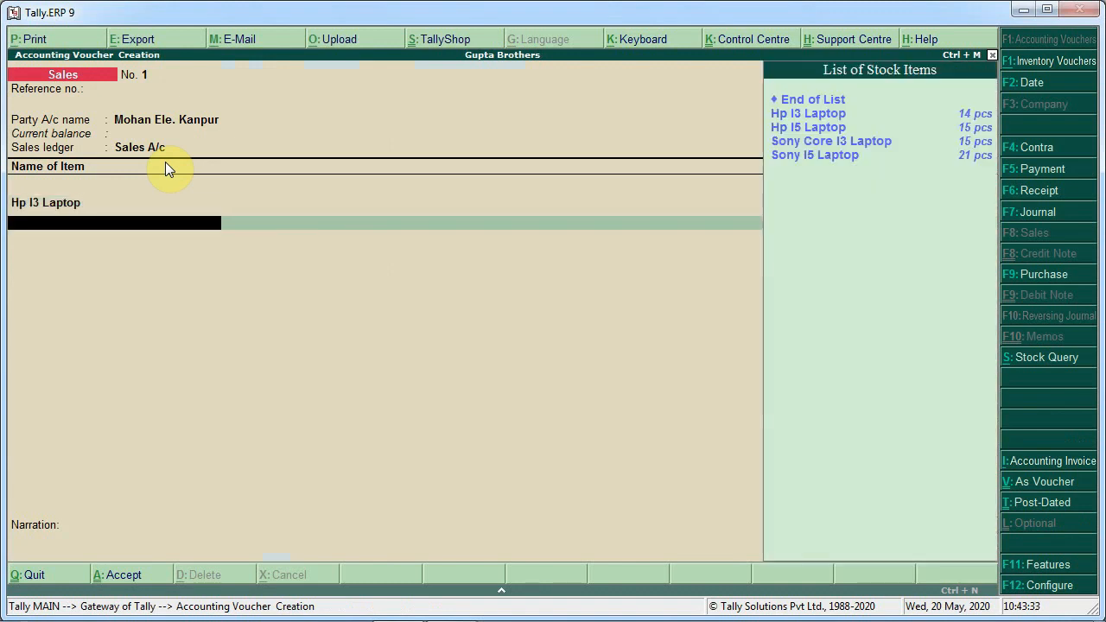
Add Hp I5 Laptop to the sale, 10 pcs at 44,400 each
key(Down)
key(Down)
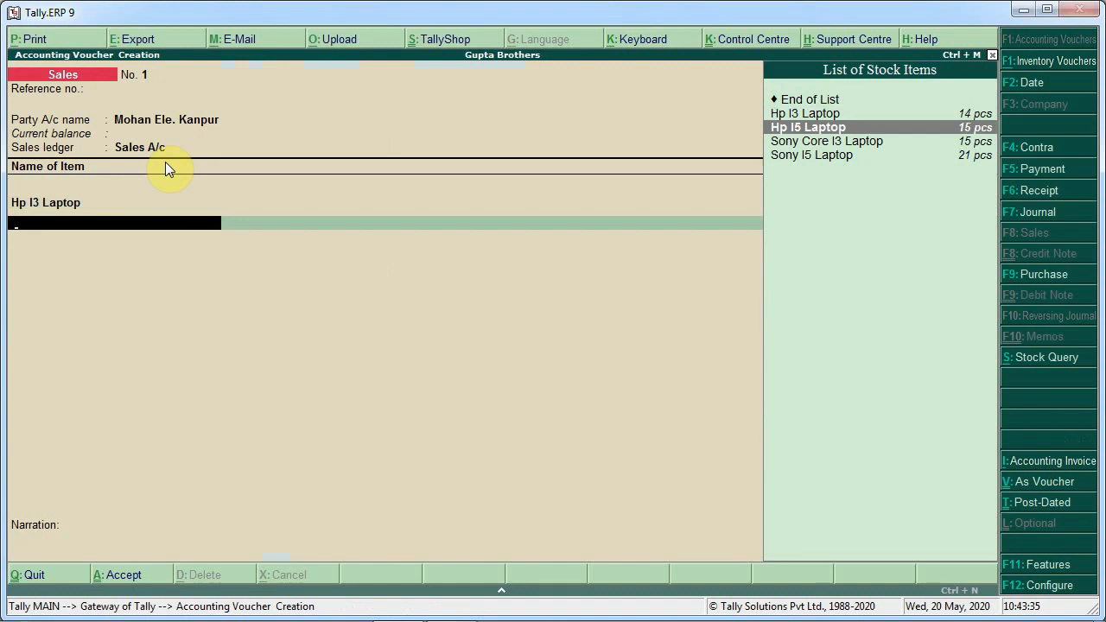
key(Return)
text(10)
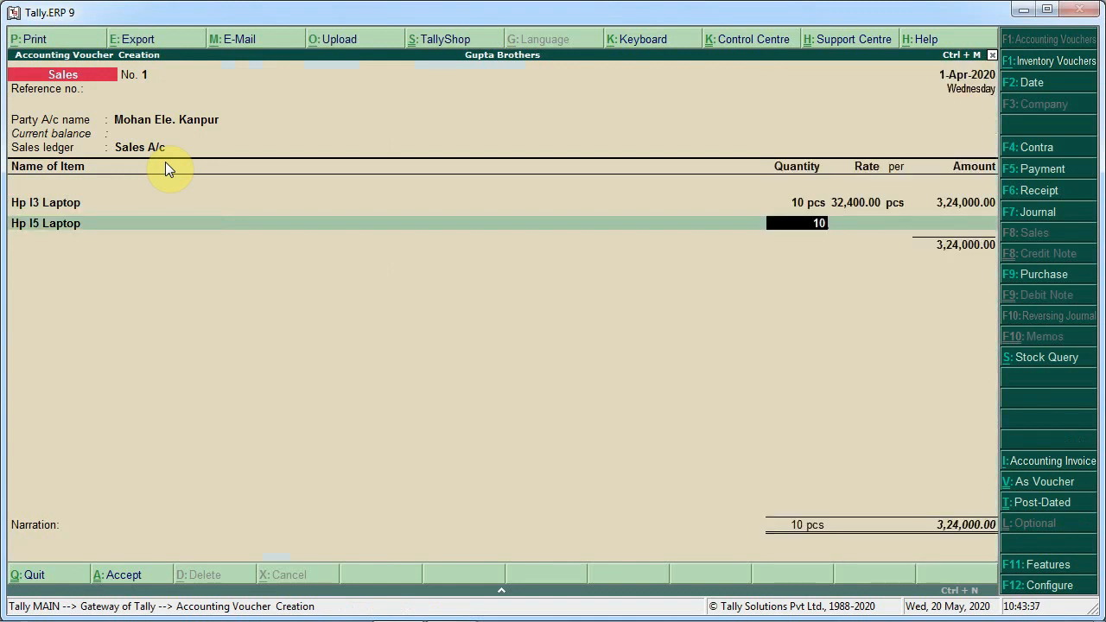
key(Return)
key(Return)
key(Return)
key(Return)
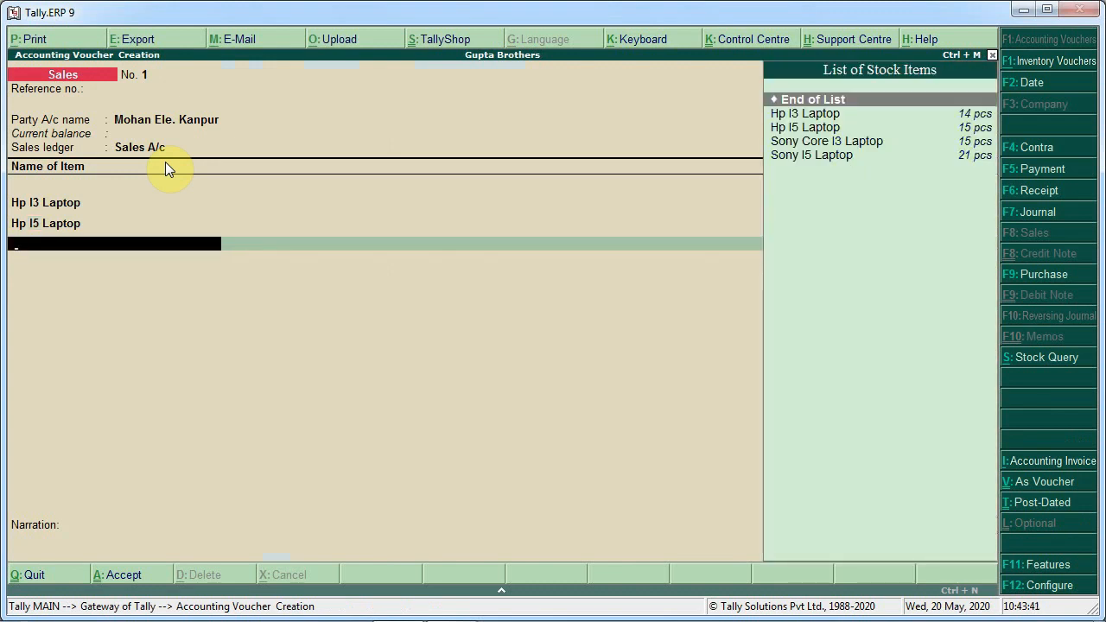
Add Sony Core I3 Laptop to the sale, 10 pcs at 30,000 each
key(Down)
key(Down)
key(Down)
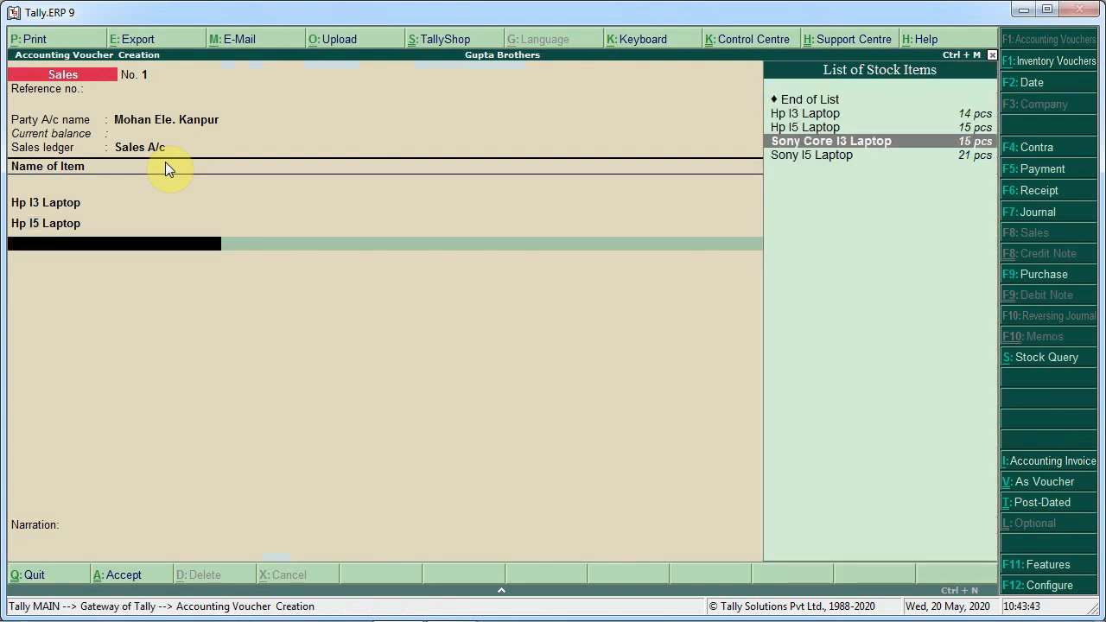
key(Return)
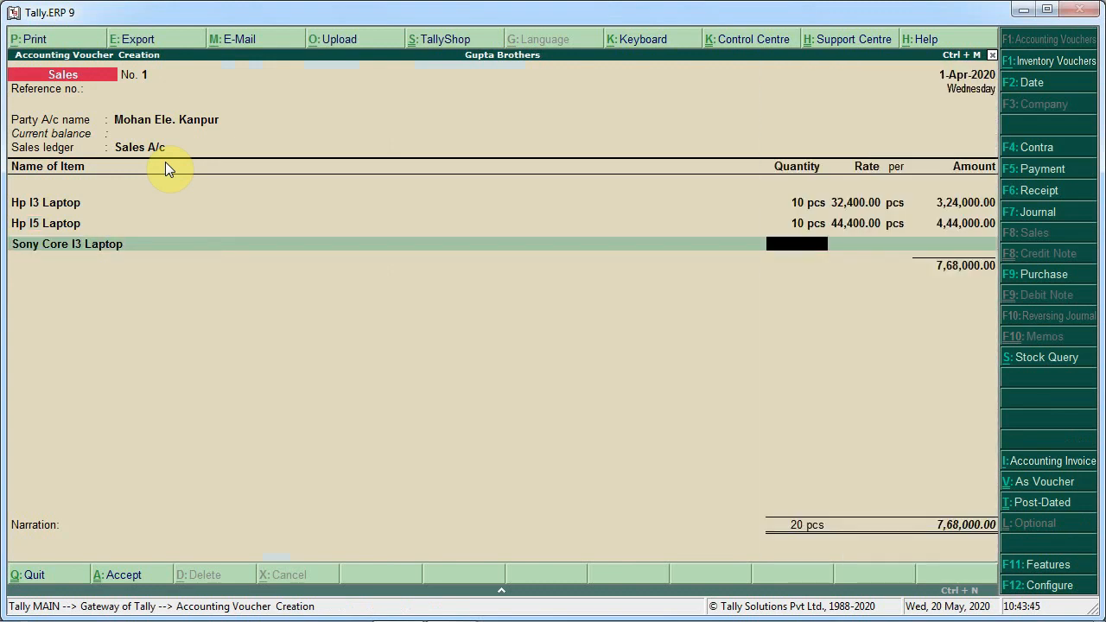
text(10)
key(Return)
key(Return)
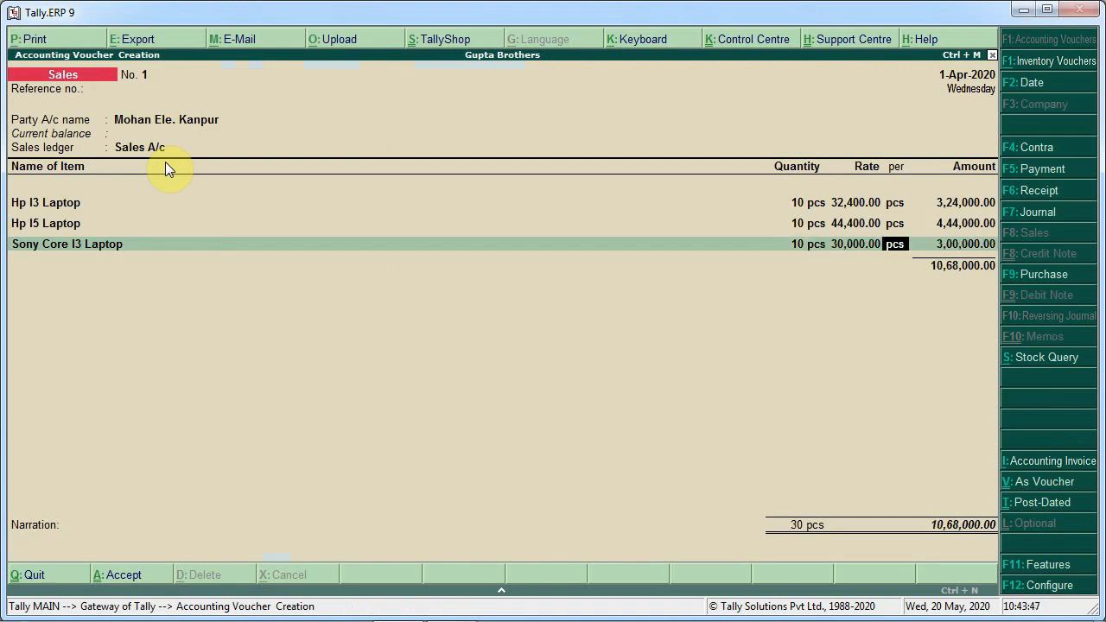
key(Return)
key(Return)
Add Sony I5 Laptop to the sale, 10 pcs at 42,000 each
key(Down)
key(Down)
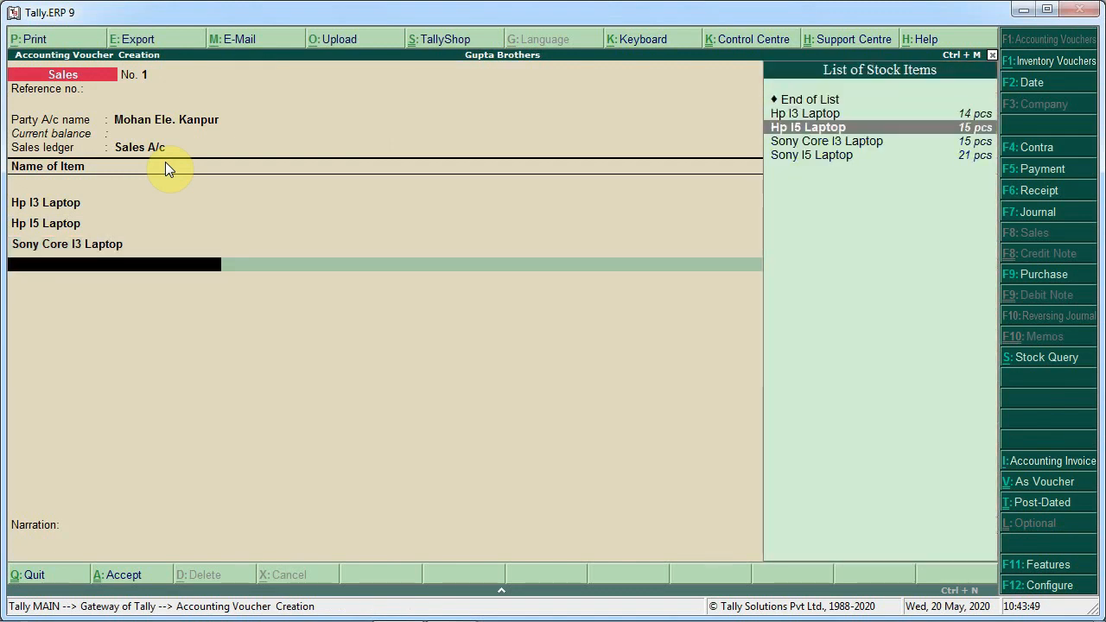
key(Down)
key(Down)
key(Return)
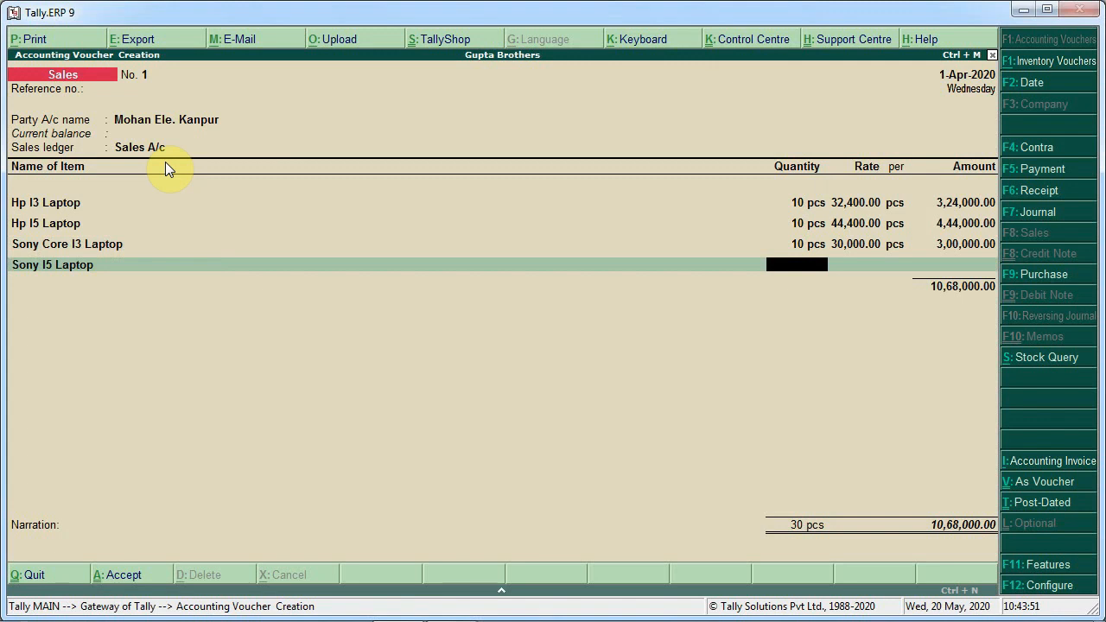
text(10)
key(Return)
key(Return)
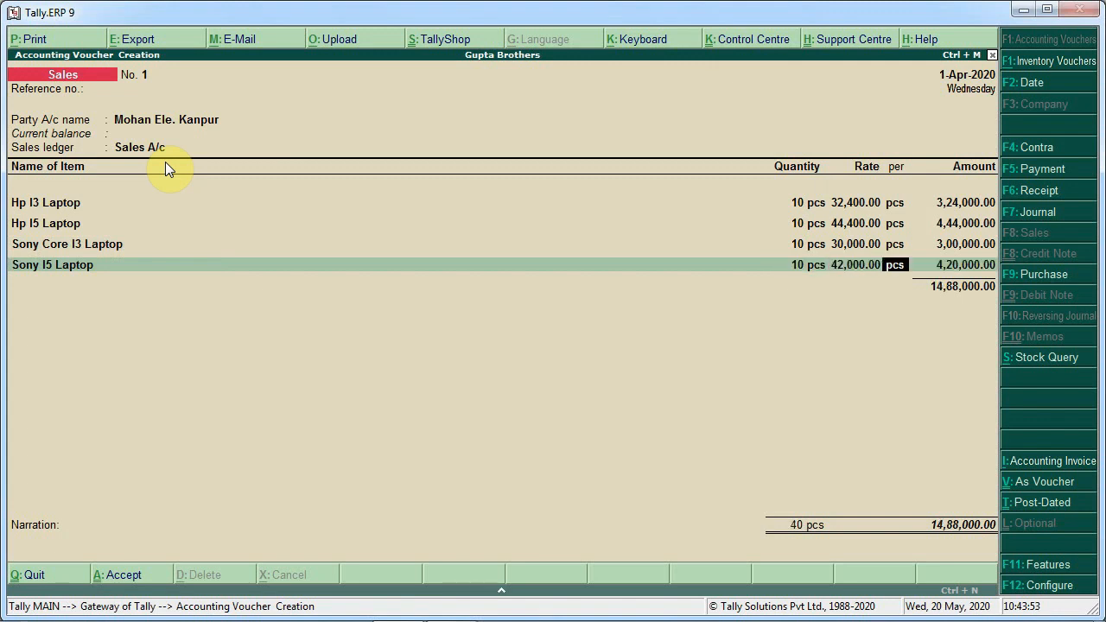
key(Return)
key(Return)
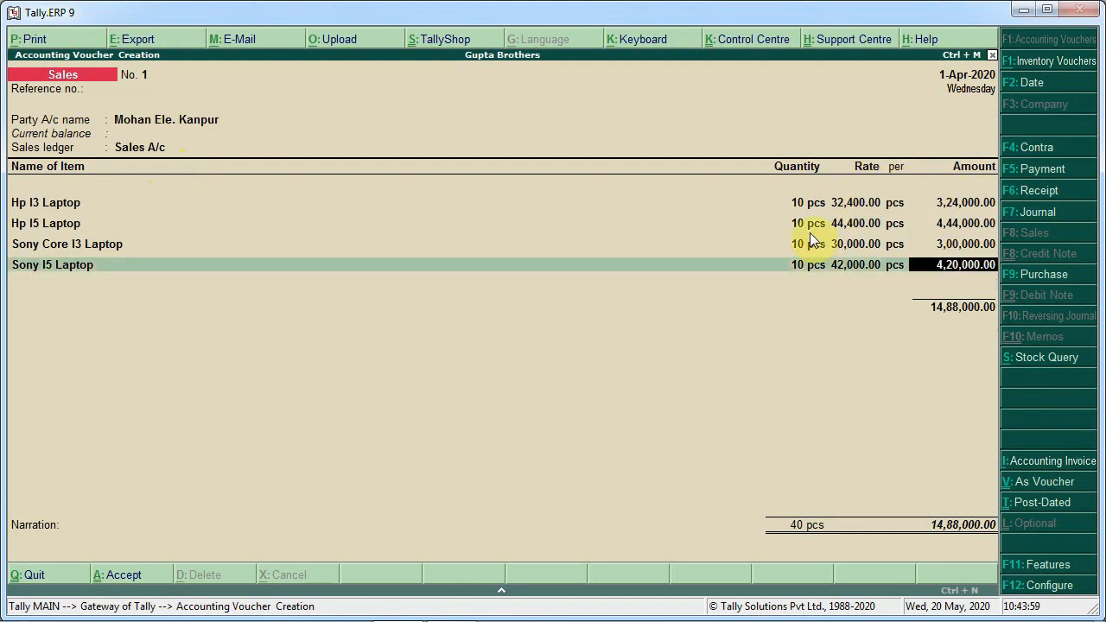
Recheck the Sony I5 Laptop rate and accept the sales voucher
key(BackSpace)
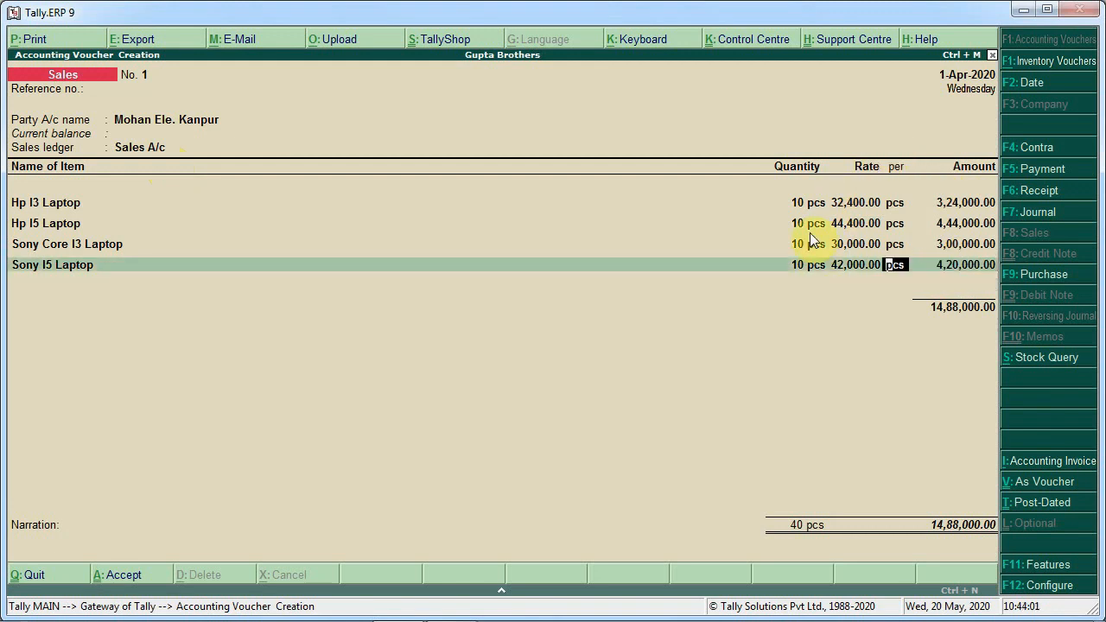
key(BackSpace)
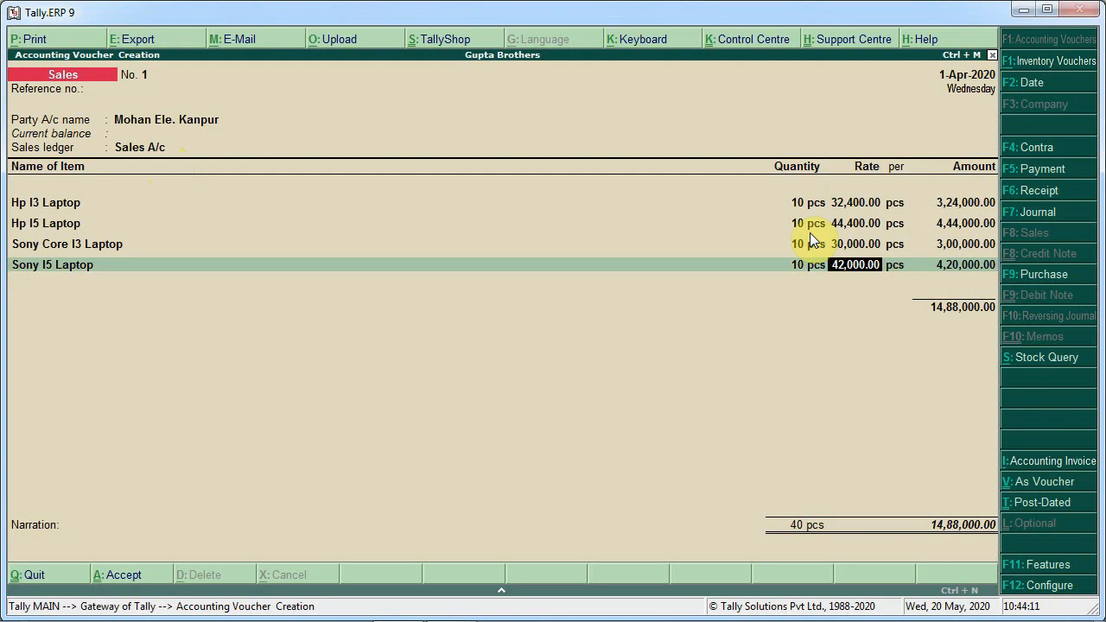
key(Return)
key(Return)
key(Return)
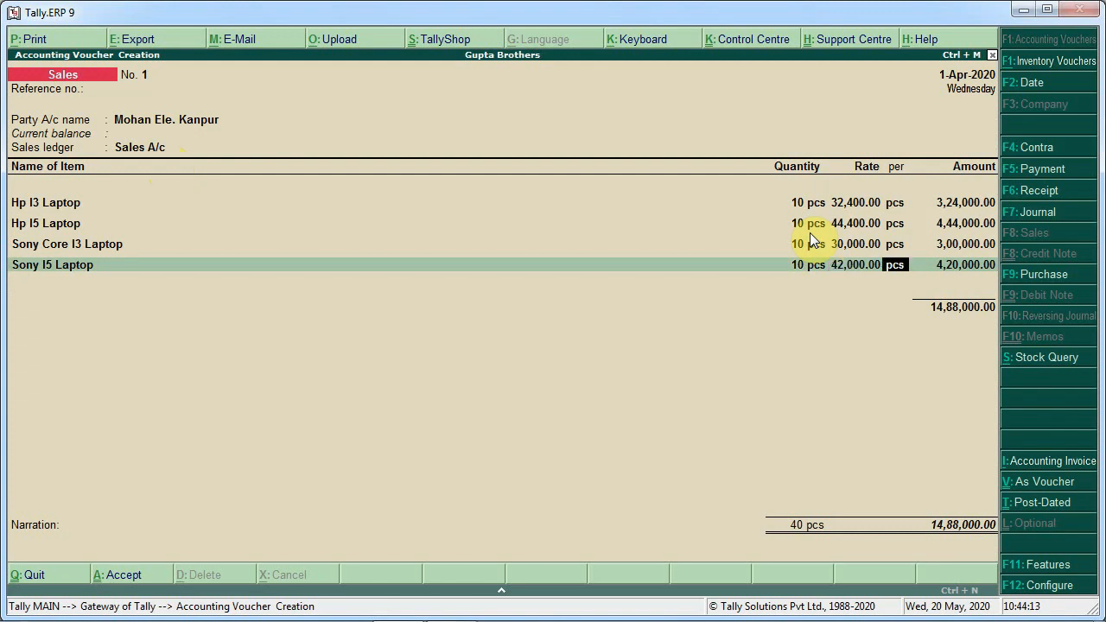
key(Return)
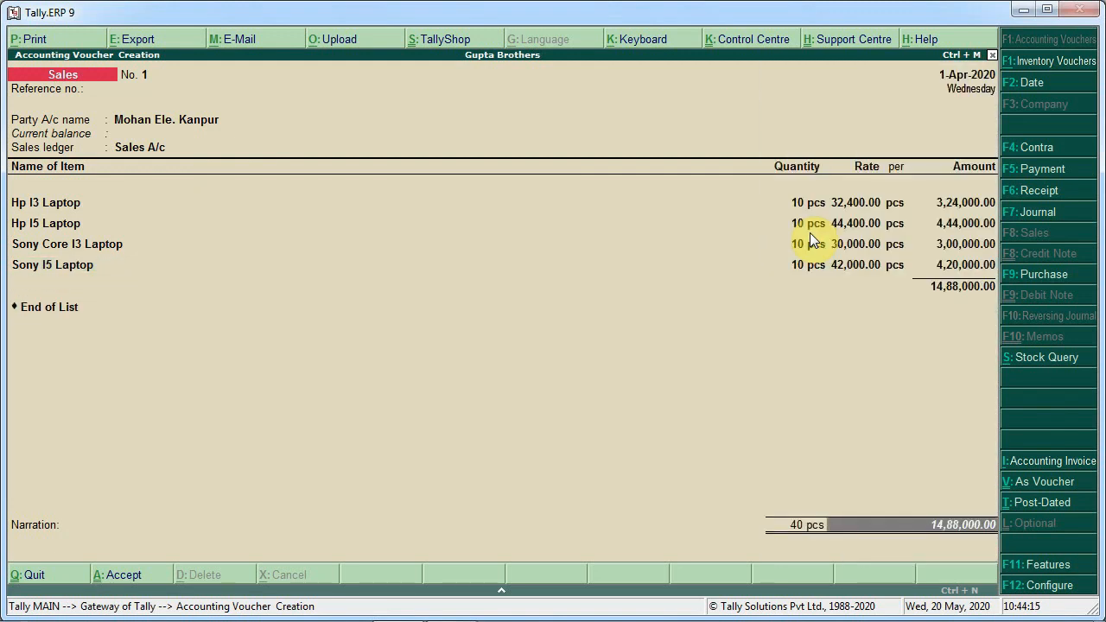
key(Return)
key(Return)
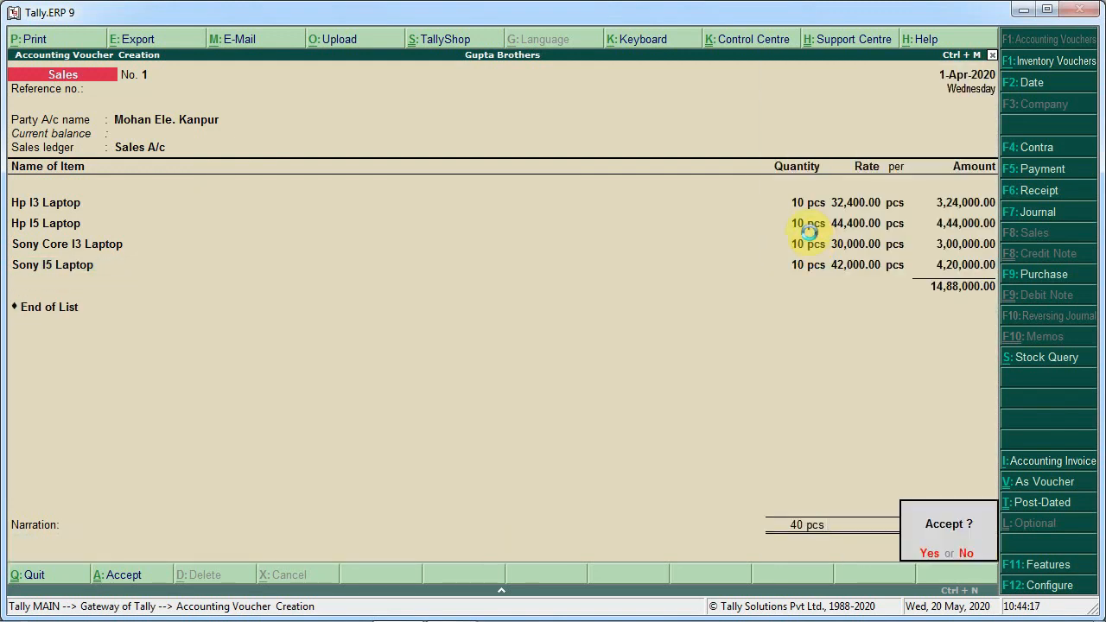
key(Return)
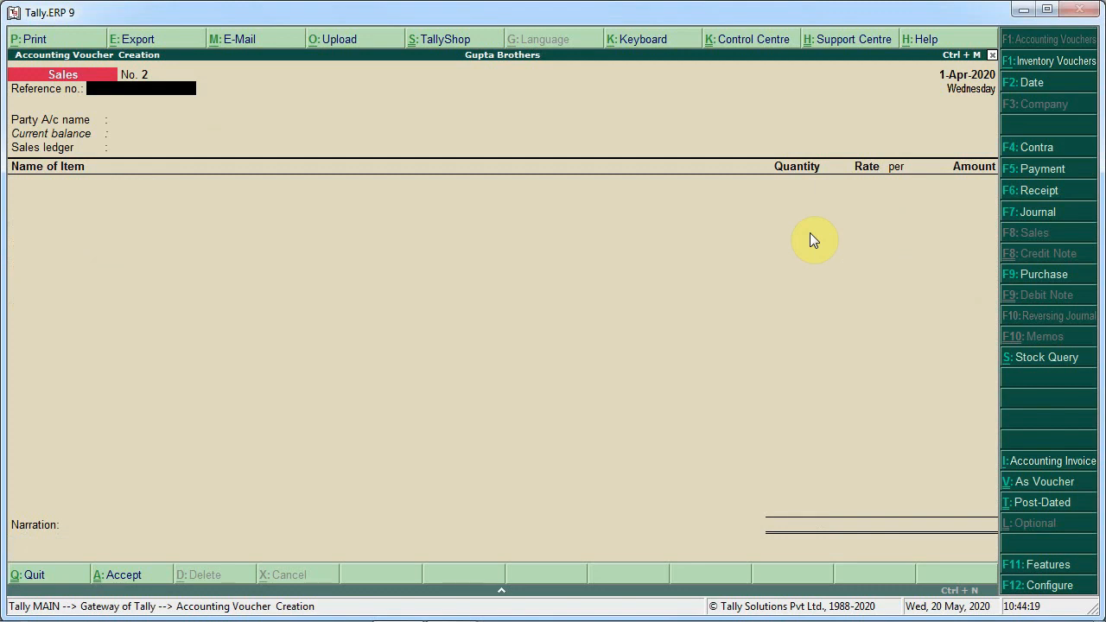
Reopen sales voucher 1 and display its invoice in print preview, zoomed in
key(Page_Up)
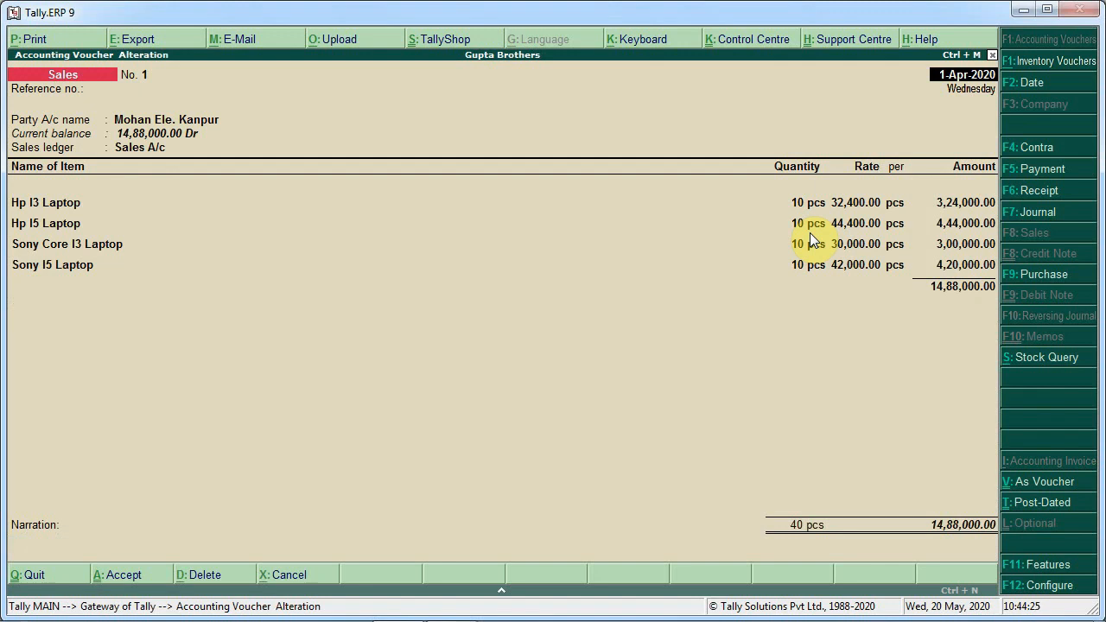
key(alt+p)
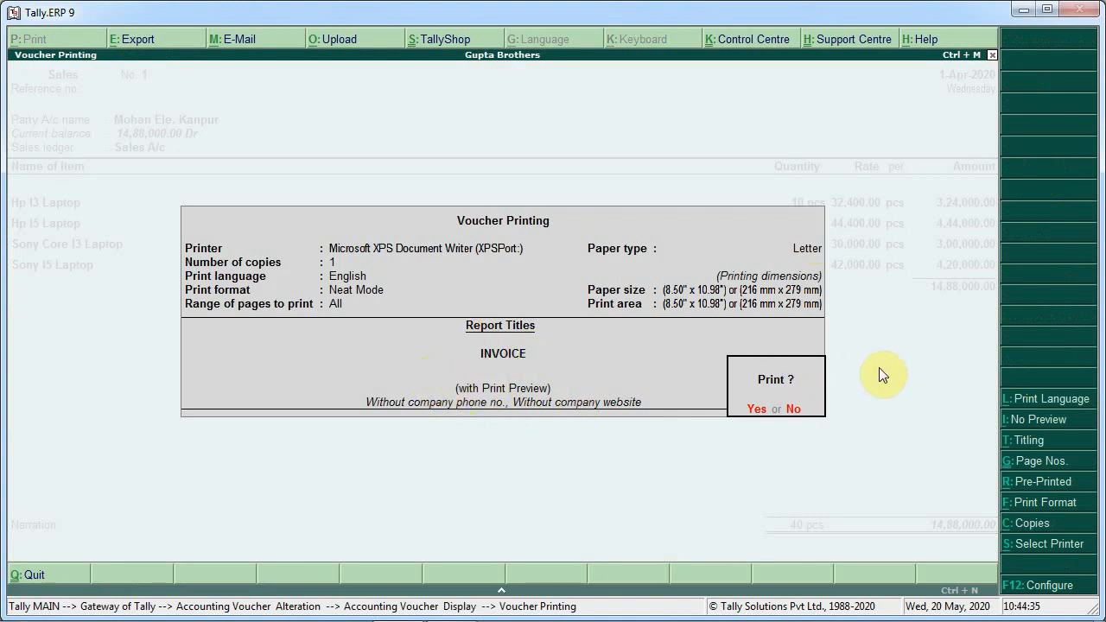
click(1058, 420)
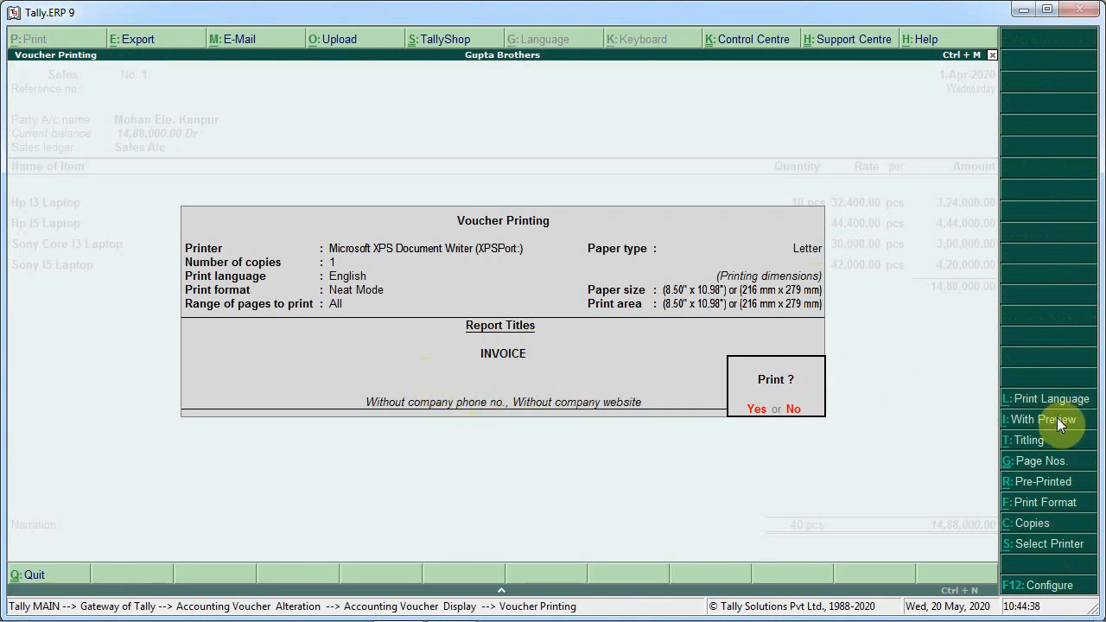
click(1058, 420)
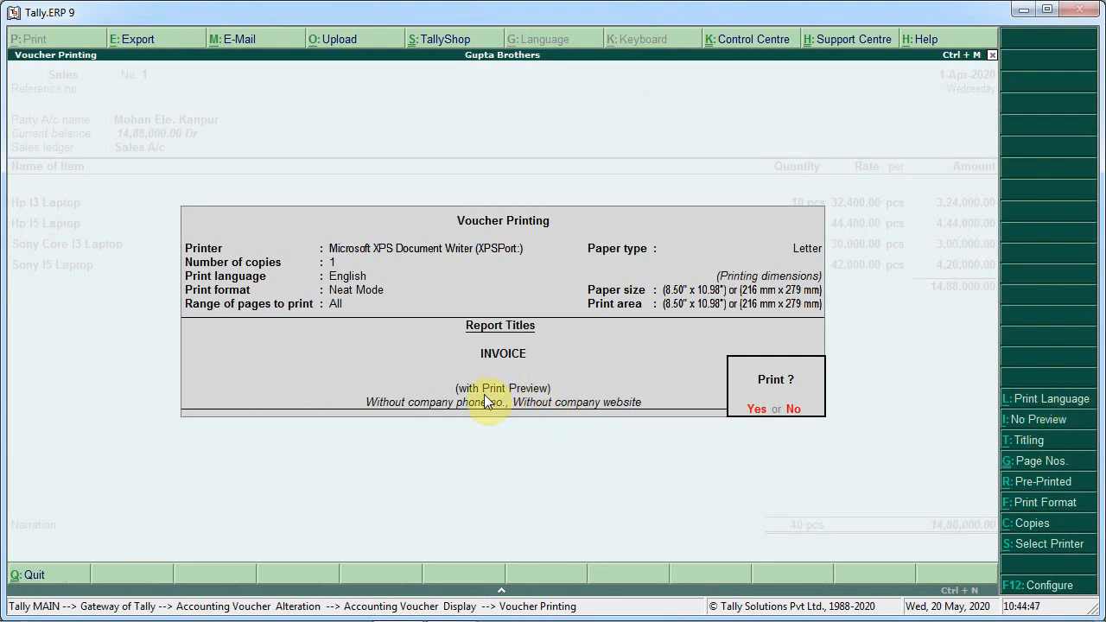
key(Return)
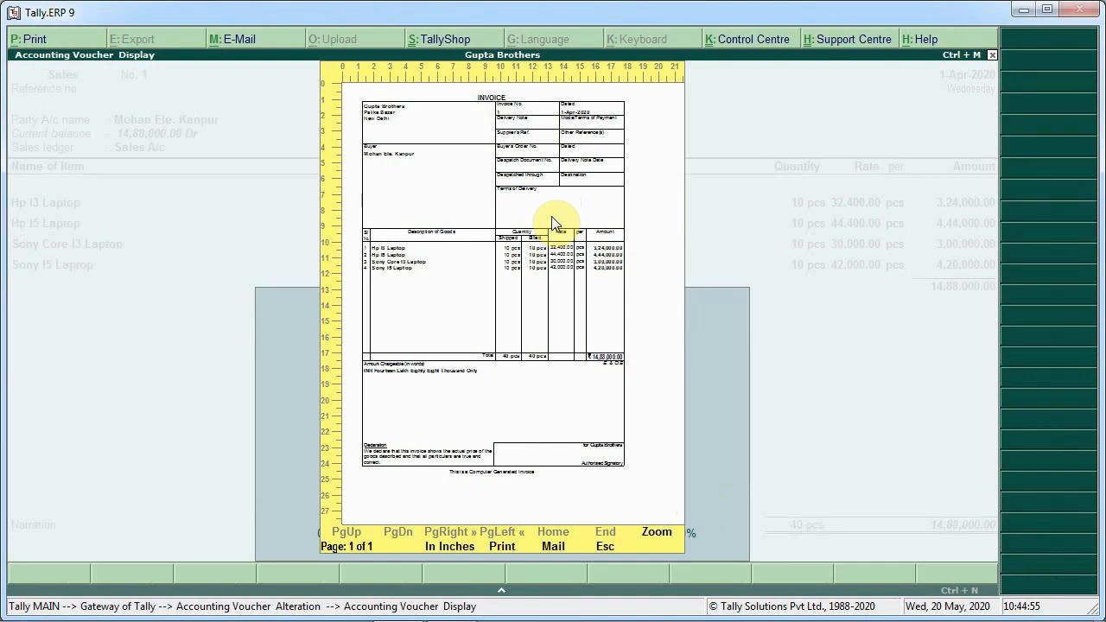
key(alt+z)
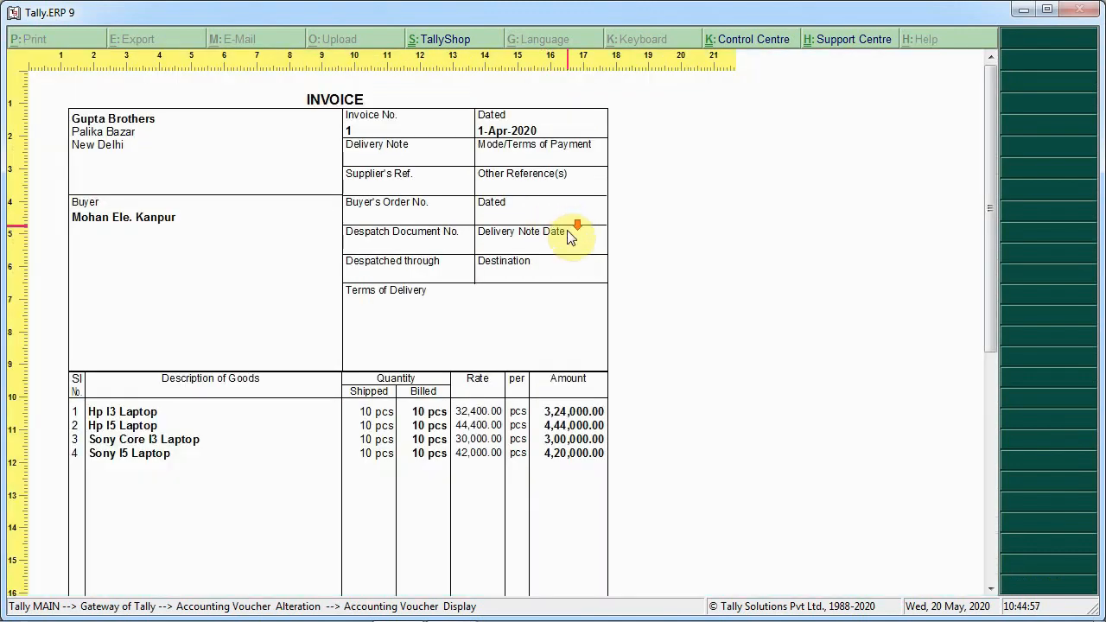
Scroll through the invoice preview to review the items, rates and total, then close the preview
scroll(566, 232, down, 3)
scroll(570, 238, down, 2)
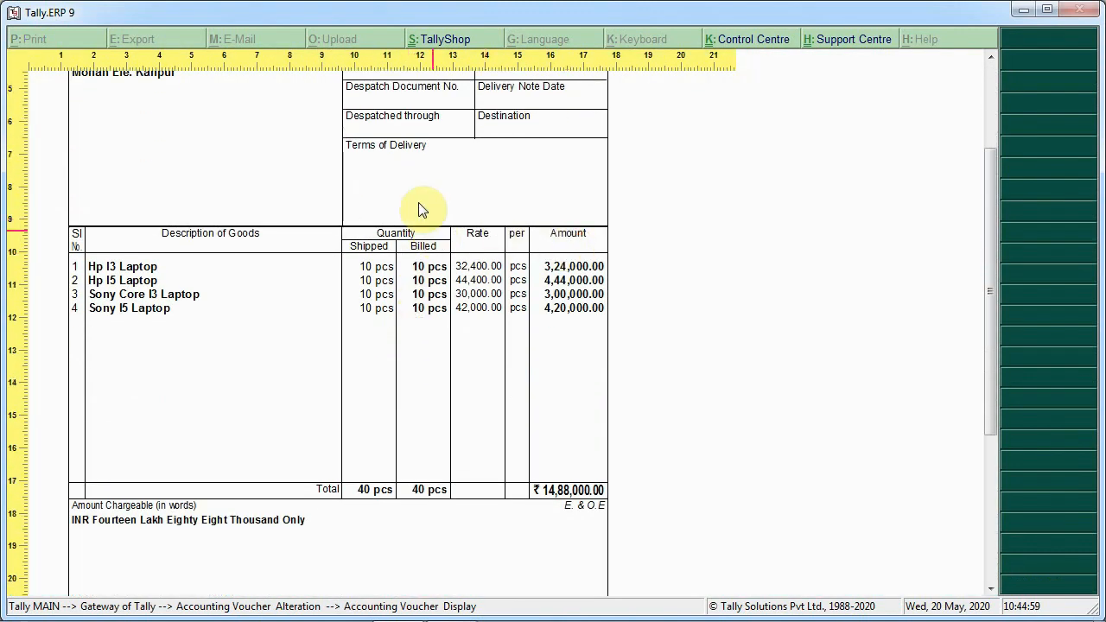
scroll(566, 438, down, 6)
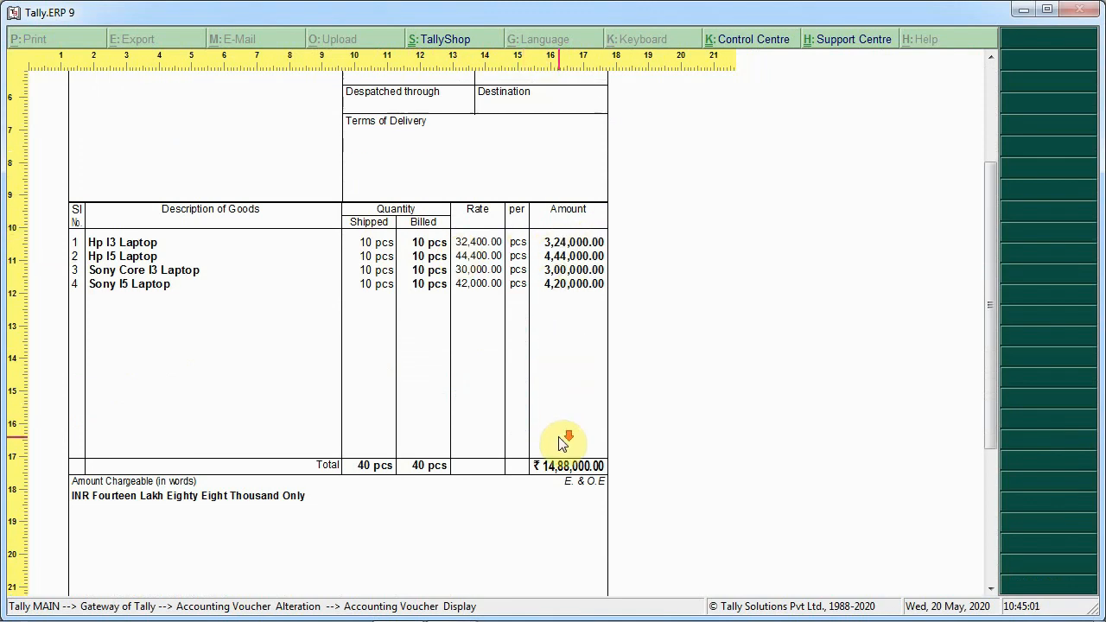
scroll(566, 441, up, 10)
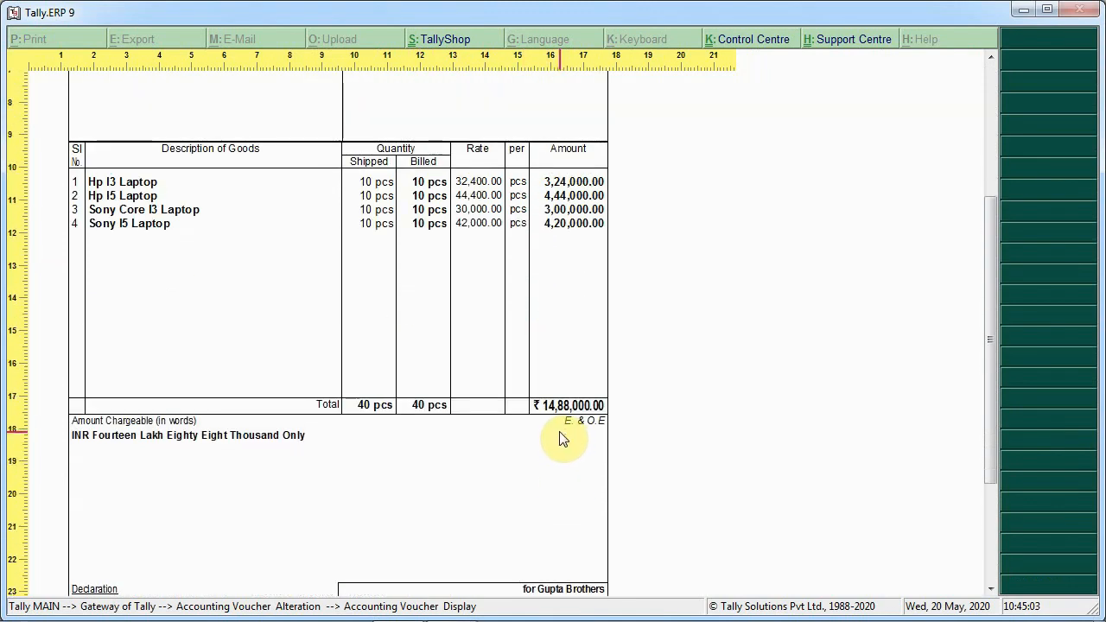
scroll(561, 435, up, 1)
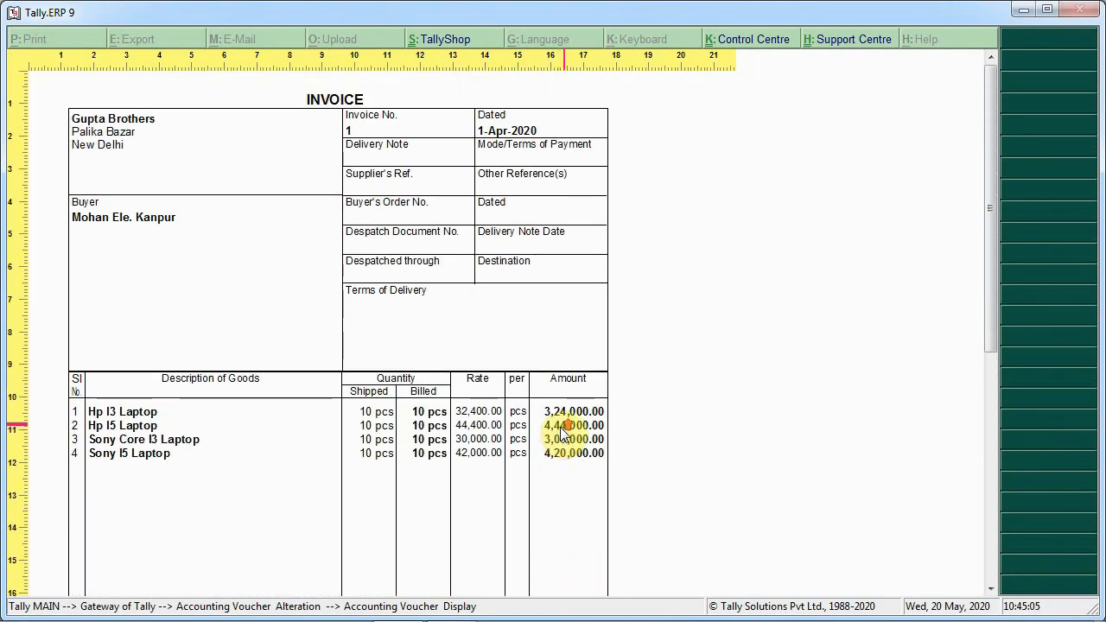
key(Escape)
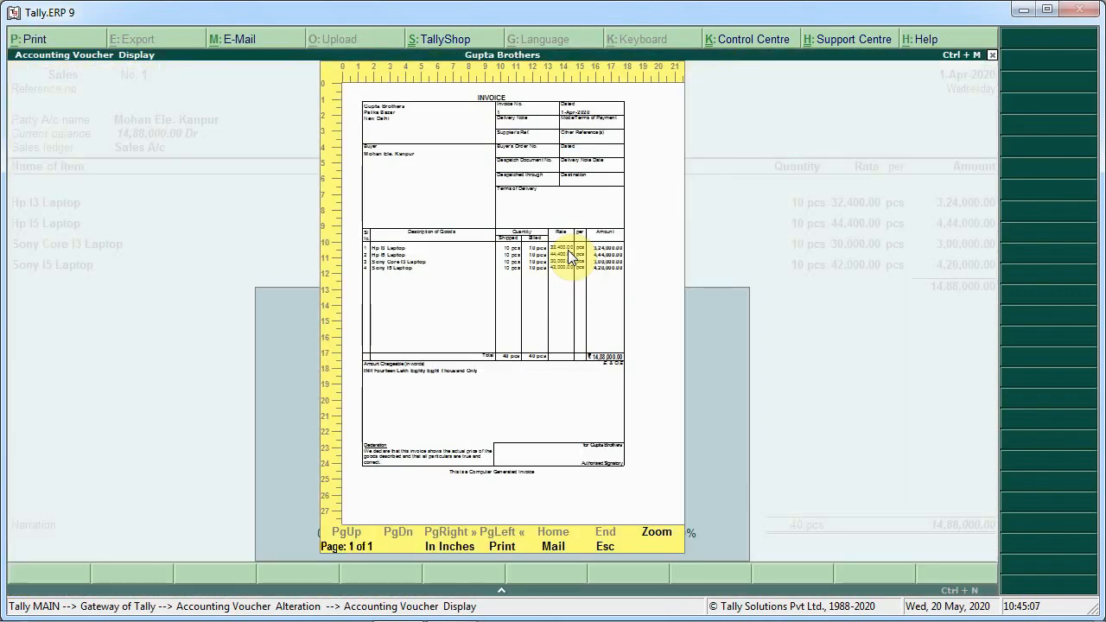
Accept sales voucher 1 again without changes and quit voucher entry back to the Gateway of Tally
key(Escape)
key(Return)
key(Return)
key(Return)
key(Return)
key(Return)
key(Return)
key(Return)
key(Return)
key(Return)
key(Return)
key(Return)
key(Return)
key(Return)
key(Return)
key(Return)
key(Return)
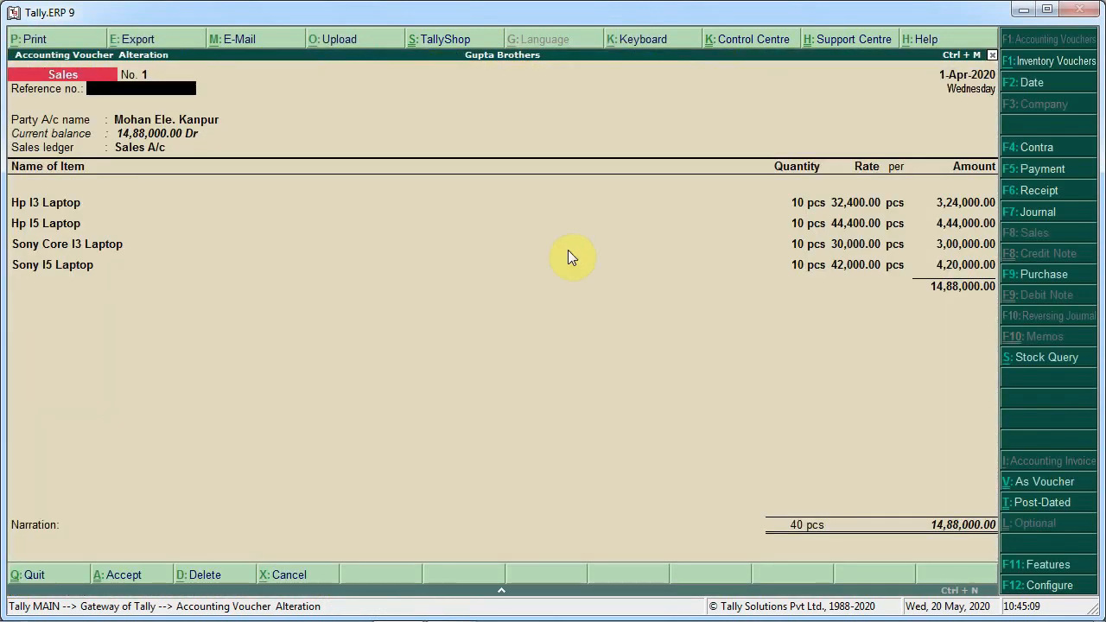
key(Return)
key(Return)
key(Return)
key(Return)
key(Return)
key(Return)
key(Return)
key(Return)
key(Return)
key(Return)
key(Return)
key(Return)
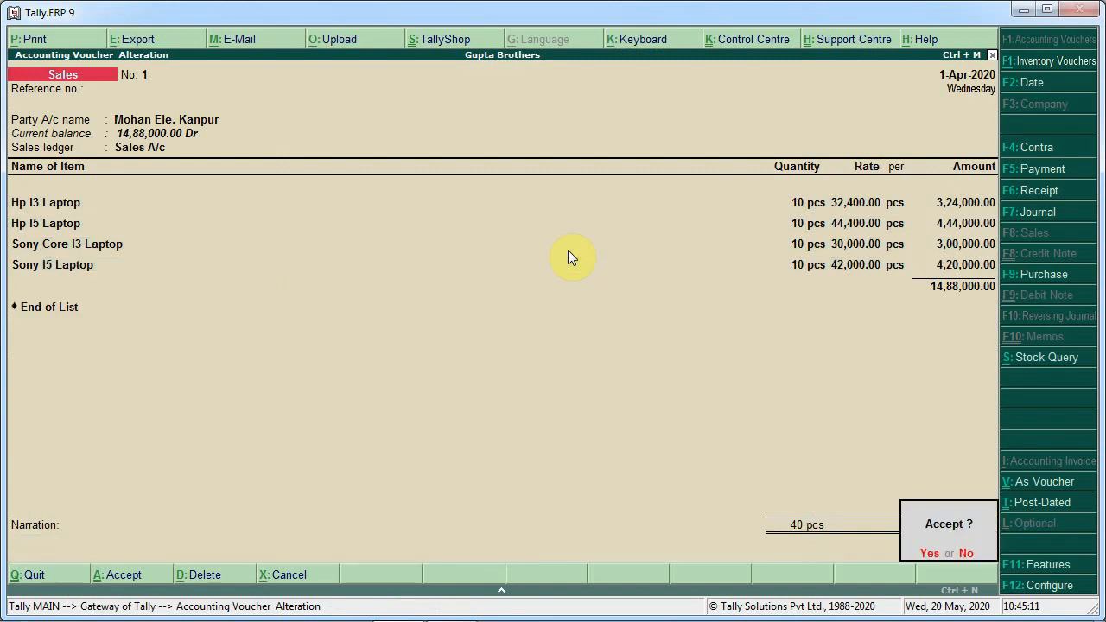
key(Return)
key(Escape)
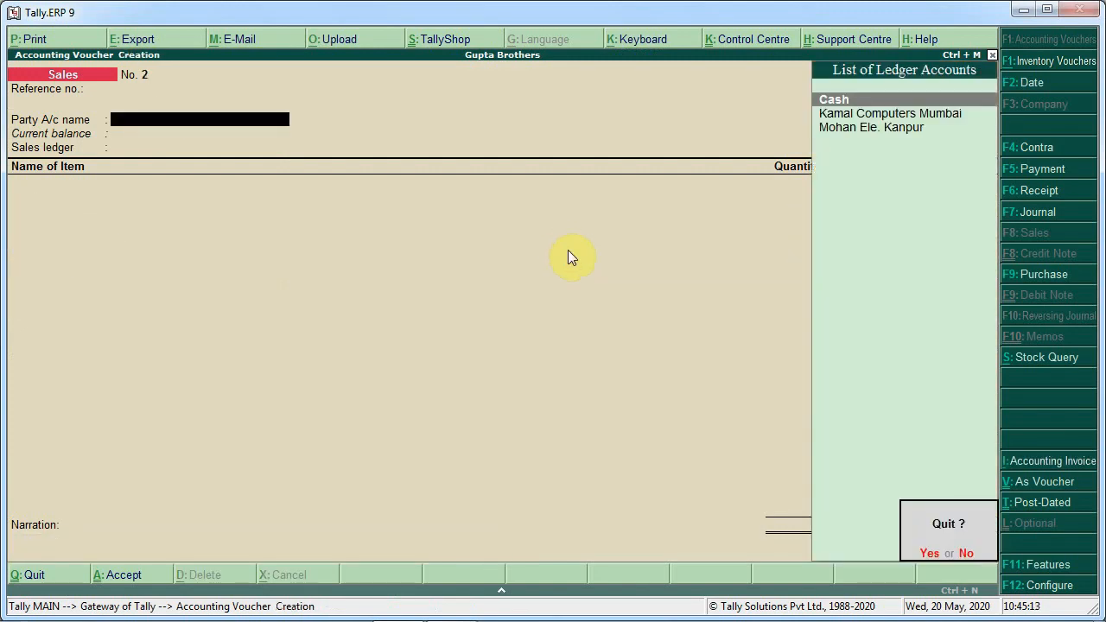
key(Return)
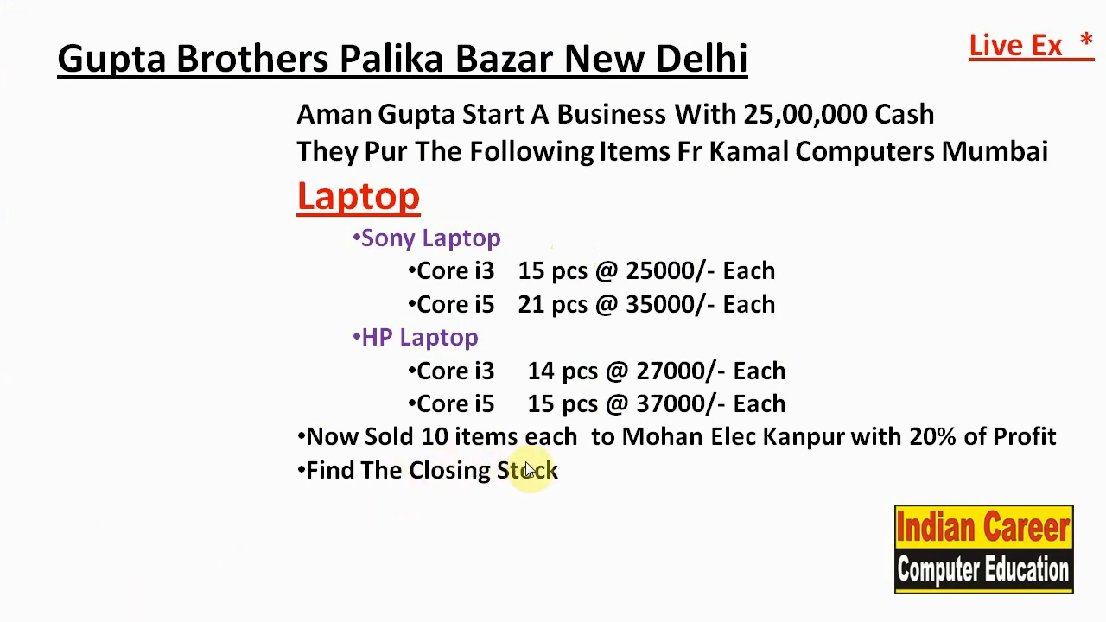
Check the exercise sheet and open the Profit & Loss A/c report from the Gateway of Tally
key(alt+Tab)
key(Down)
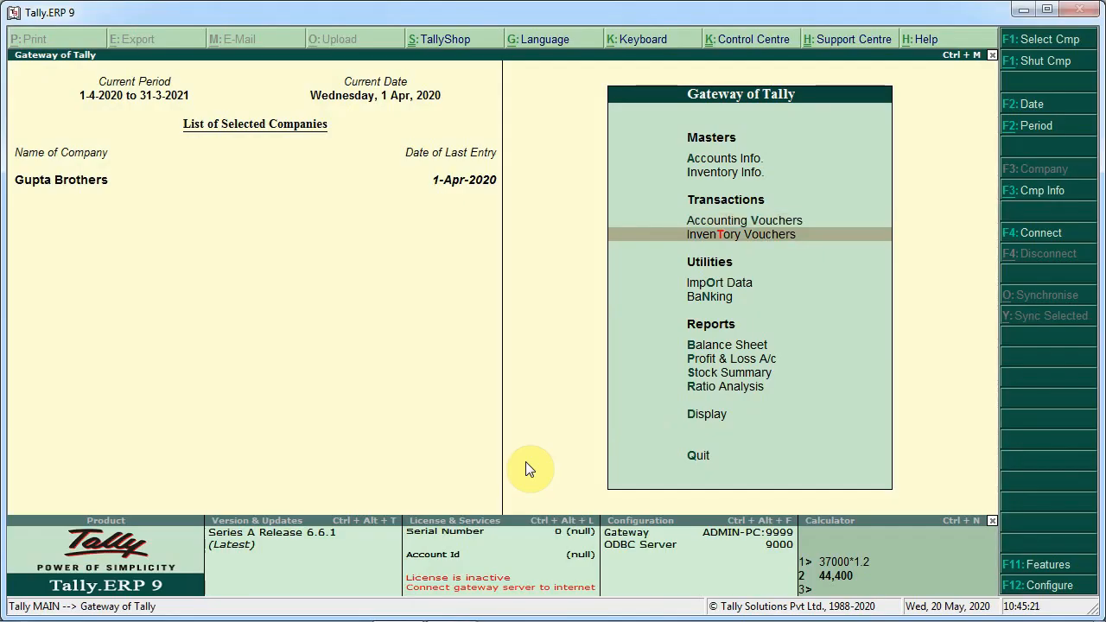
key(Down)
key(Down)
key(Down)
key(Down)
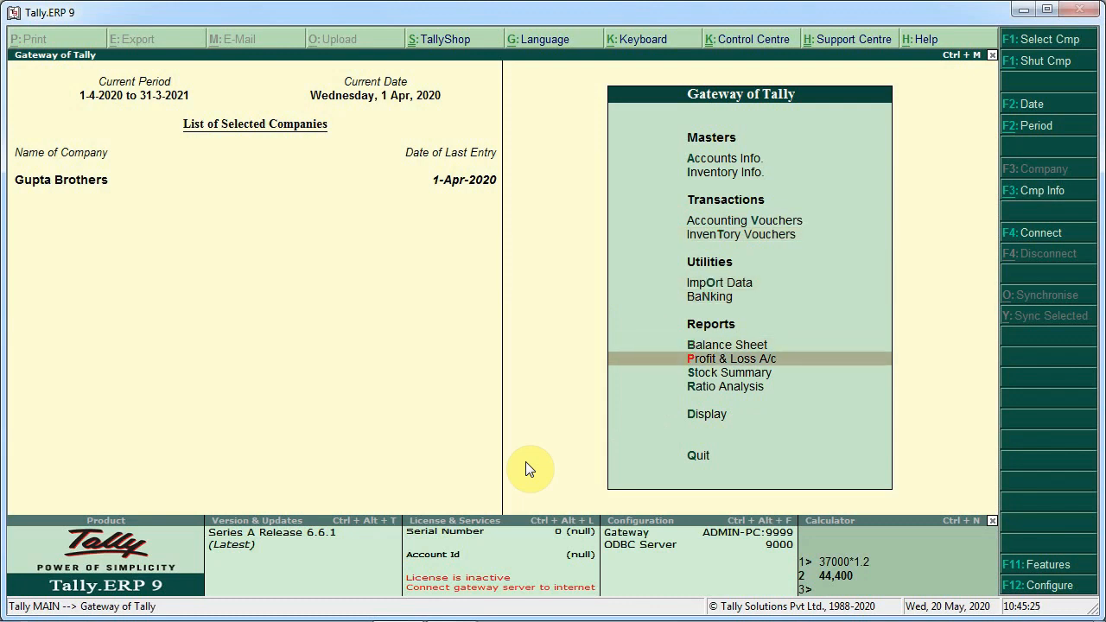
key(Return)
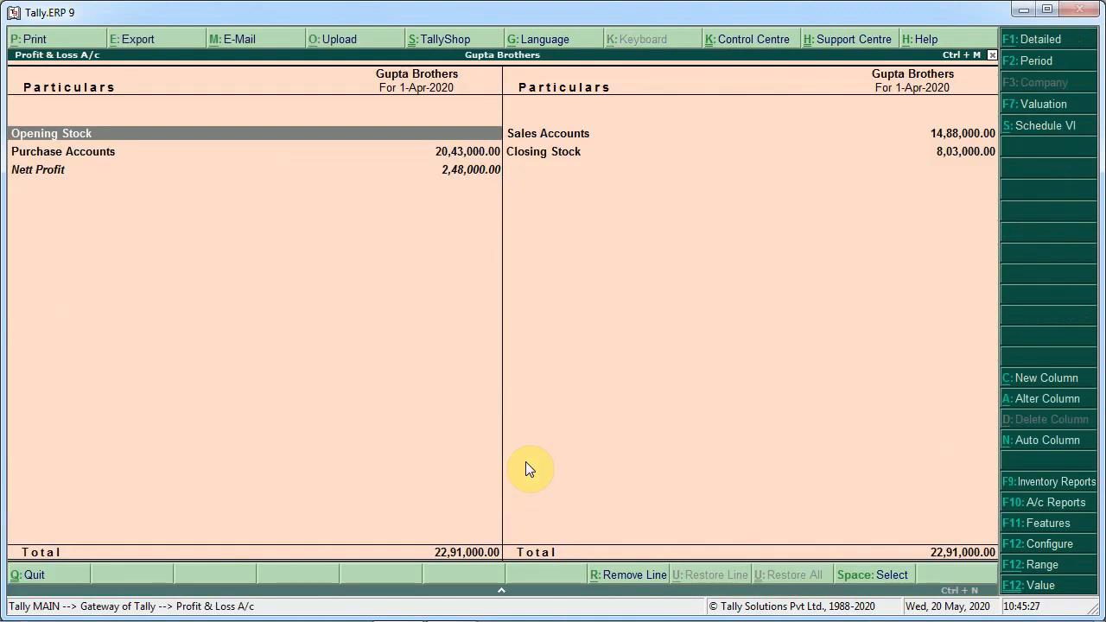
Switch the Profit & Loss A/c to detailed view and drill into the Laptop closing stock line
key(alt+f1)
key(Right)
key(Down)
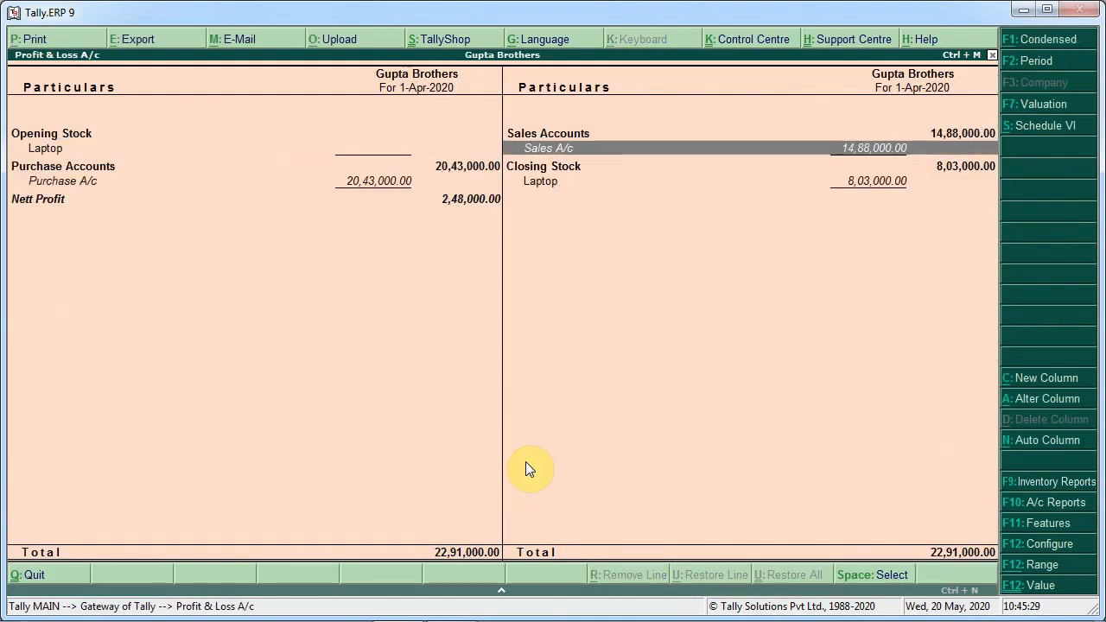
key(Down)
key(Down)
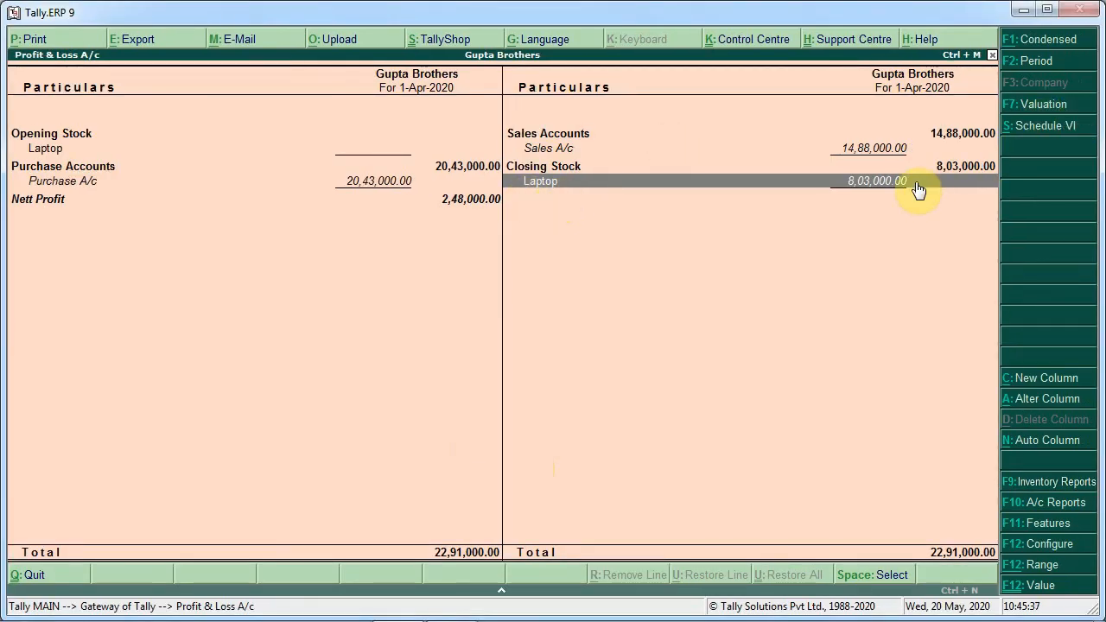
click(915, 182)
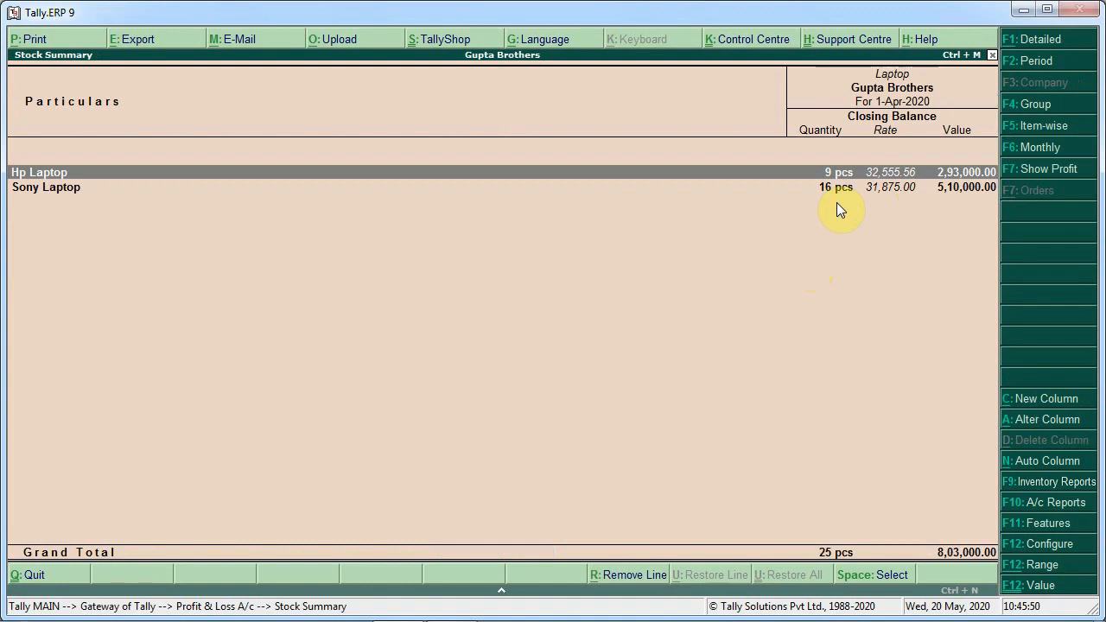
Toggle the stock summary between detailed and condensed views to examine item-wise closing stock, then return to the Gateway
key(alt+F1)
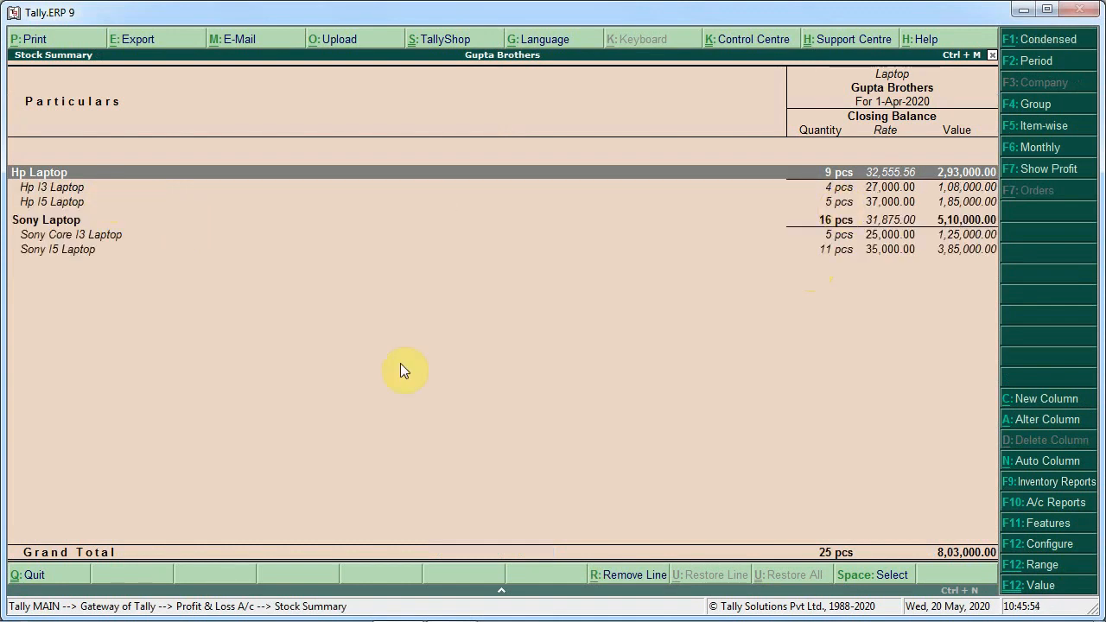
key(alt+F1)
key(alt+F1)
key(alt+F1)
key(alt+F1)
key(Escape)
key(Escape)
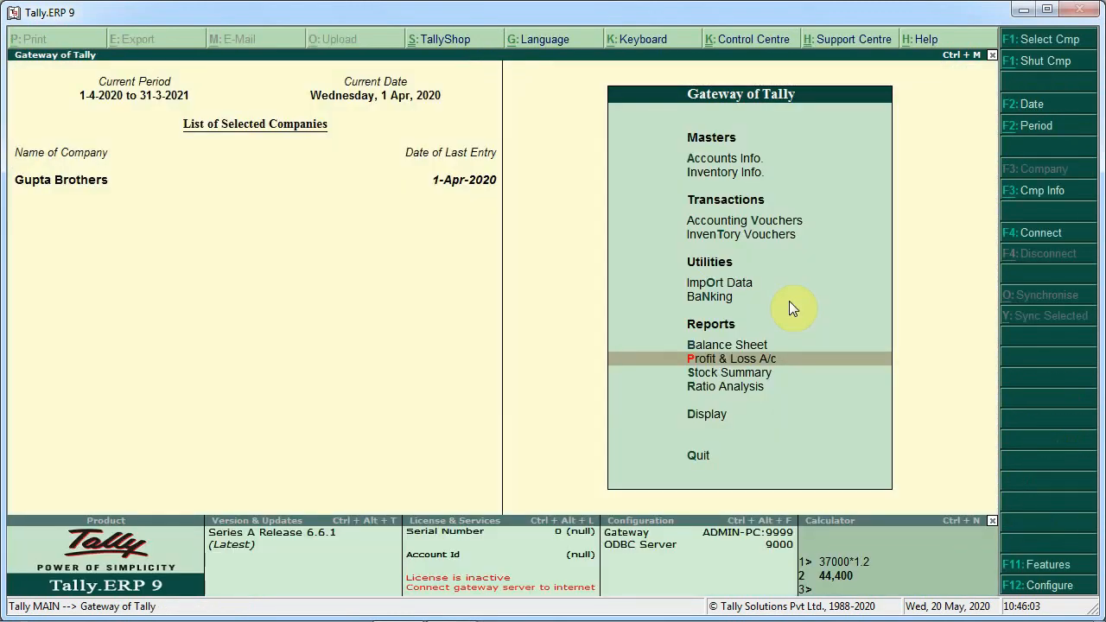
Open the Stock Summary report, expand it to detailed view, then exit back to the Gateway
key(Down)
key(Return)
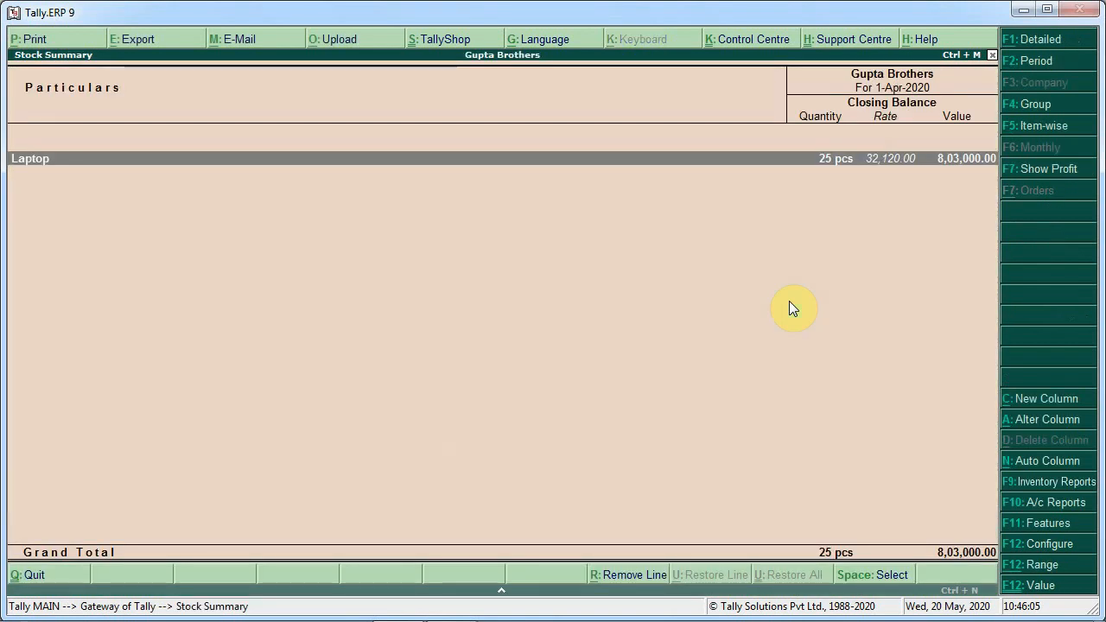
key(alt+F1)
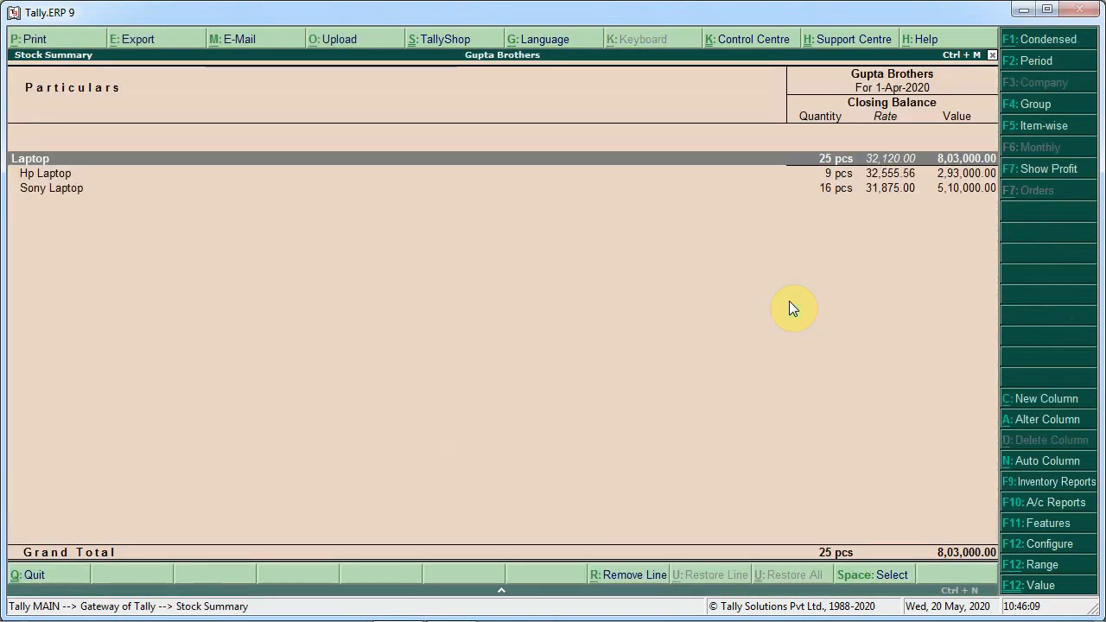
key(Escape)
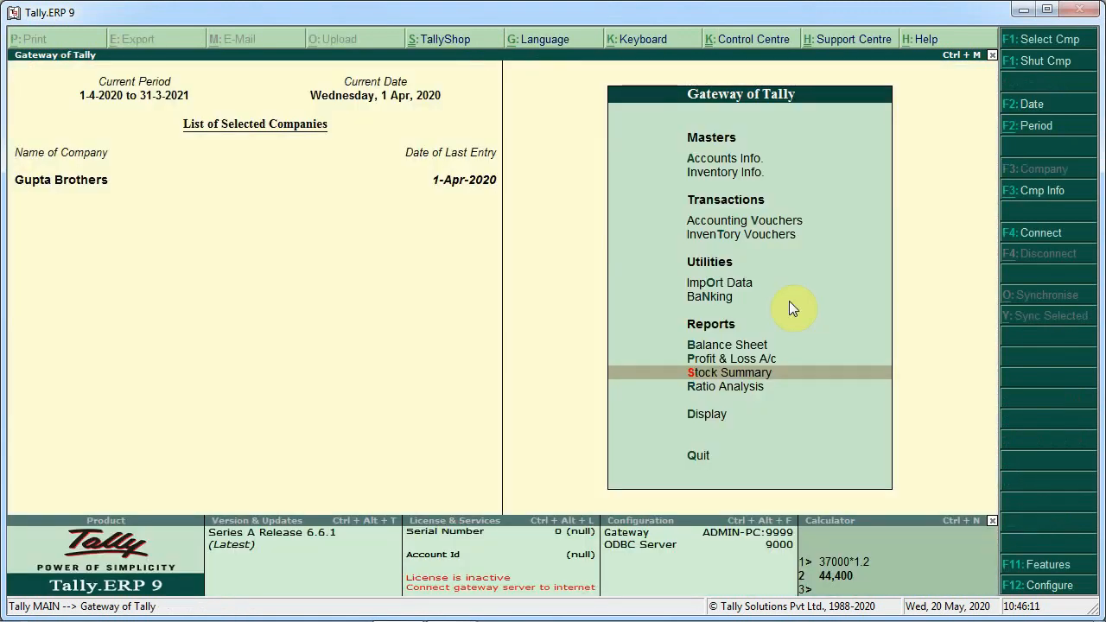